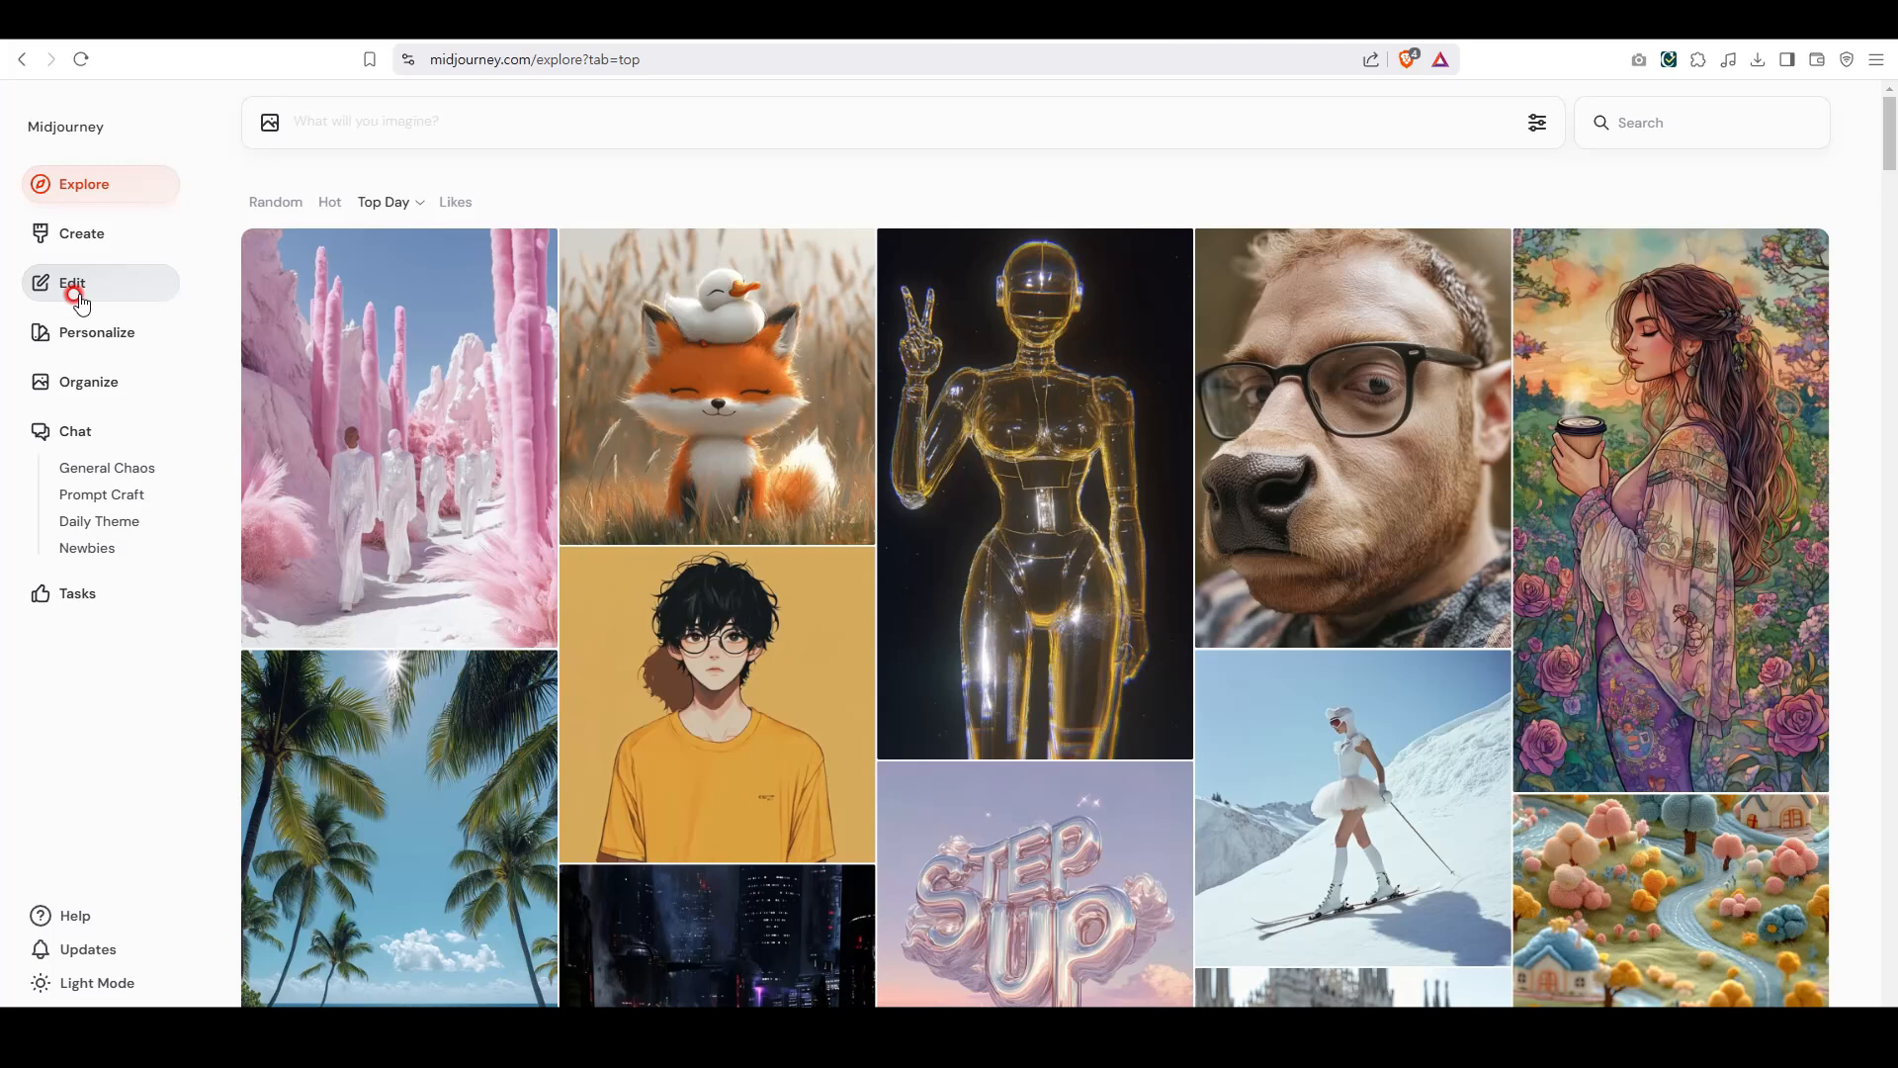
Clear the existing prompt of the volleyball player image in the editor and set the brush size to 75 px
left_click(78, 296)
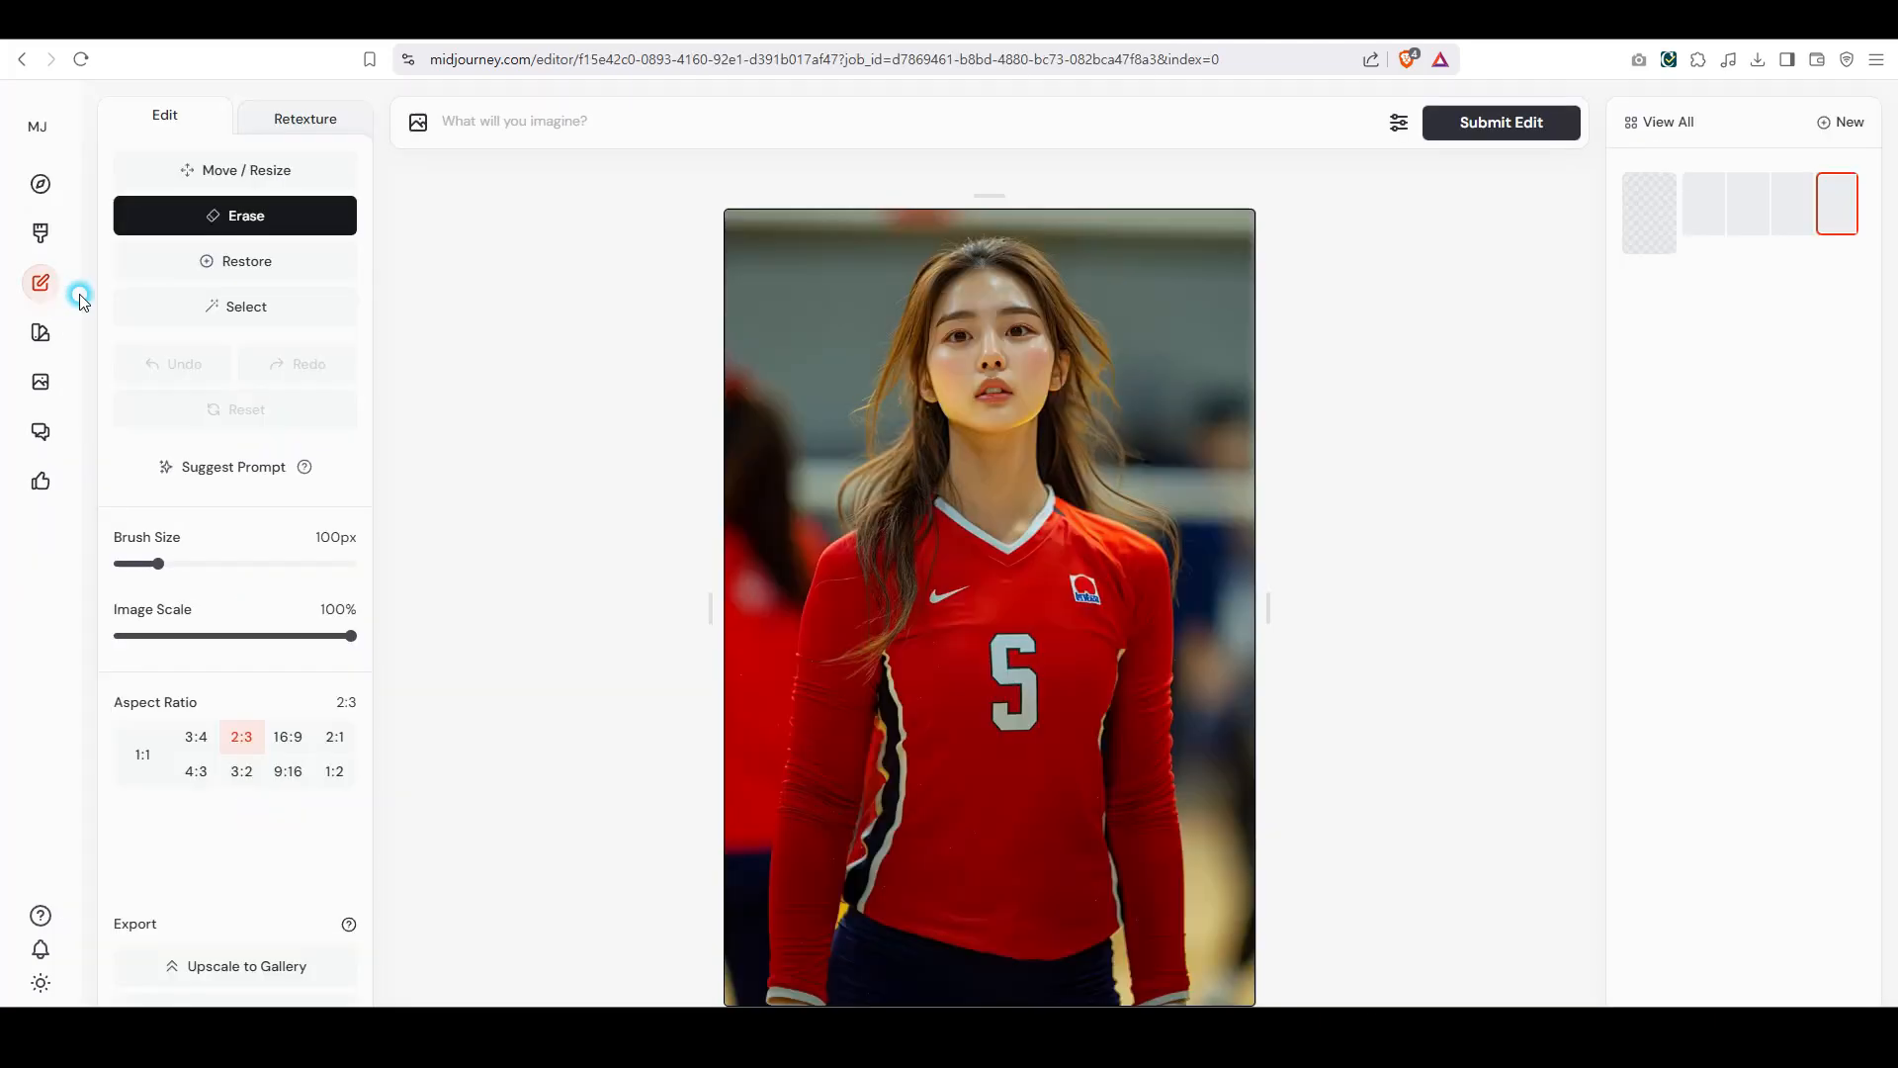
left_click_drag(1336, 162, 445, 93)
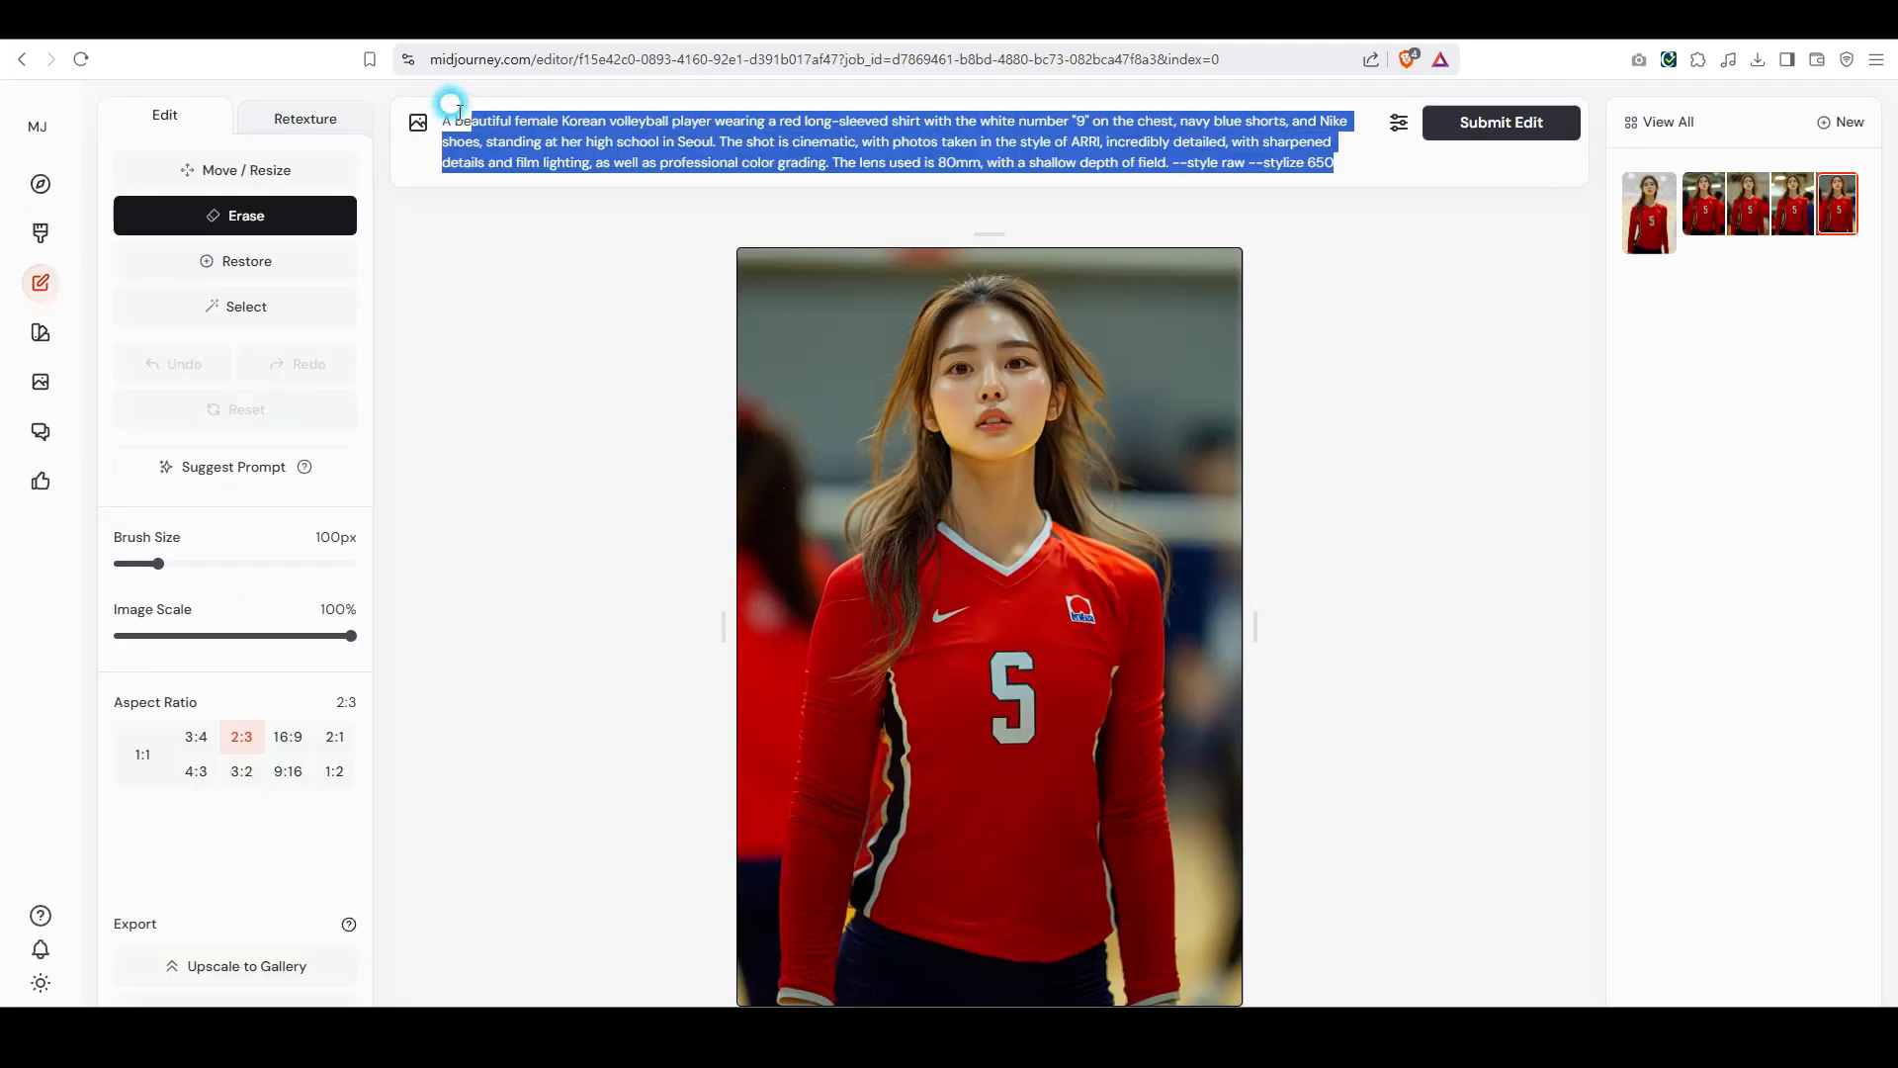
key("BackSpace")
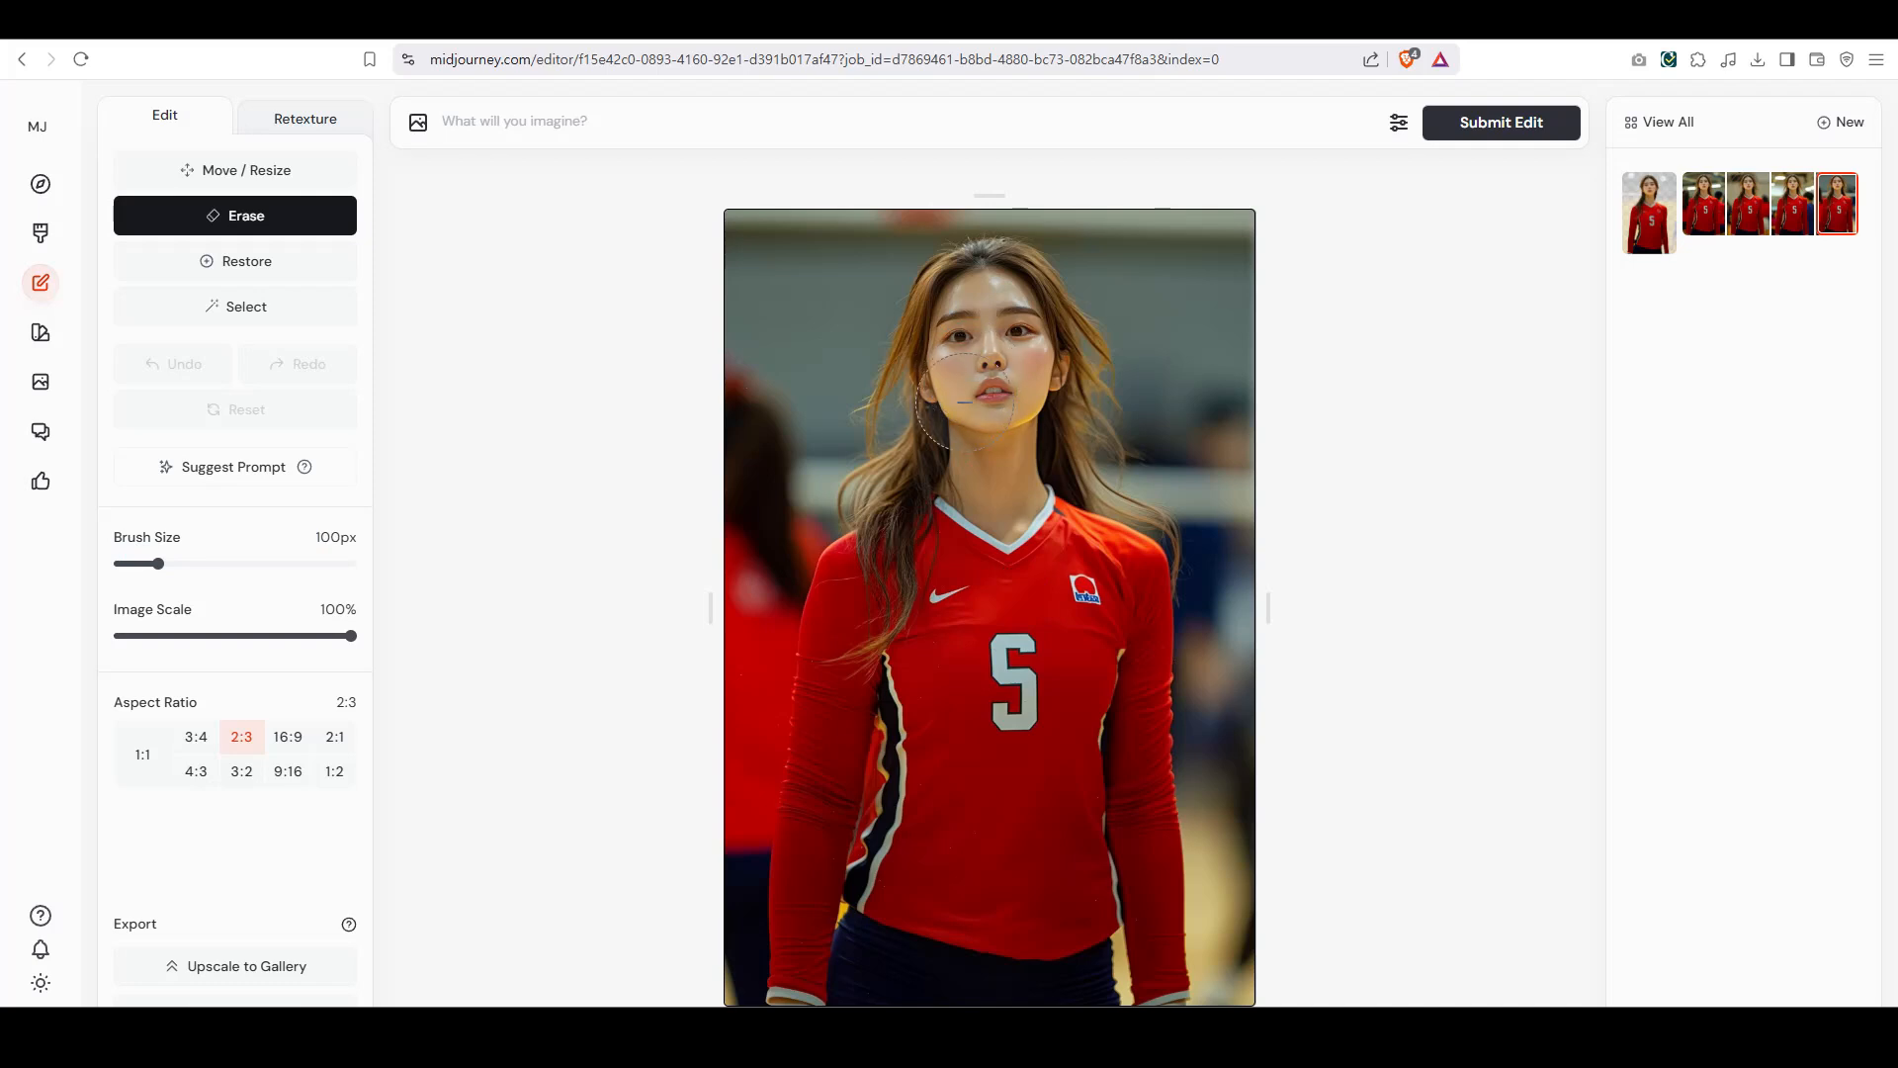
left_click_drag(156, 563, 145, 567)
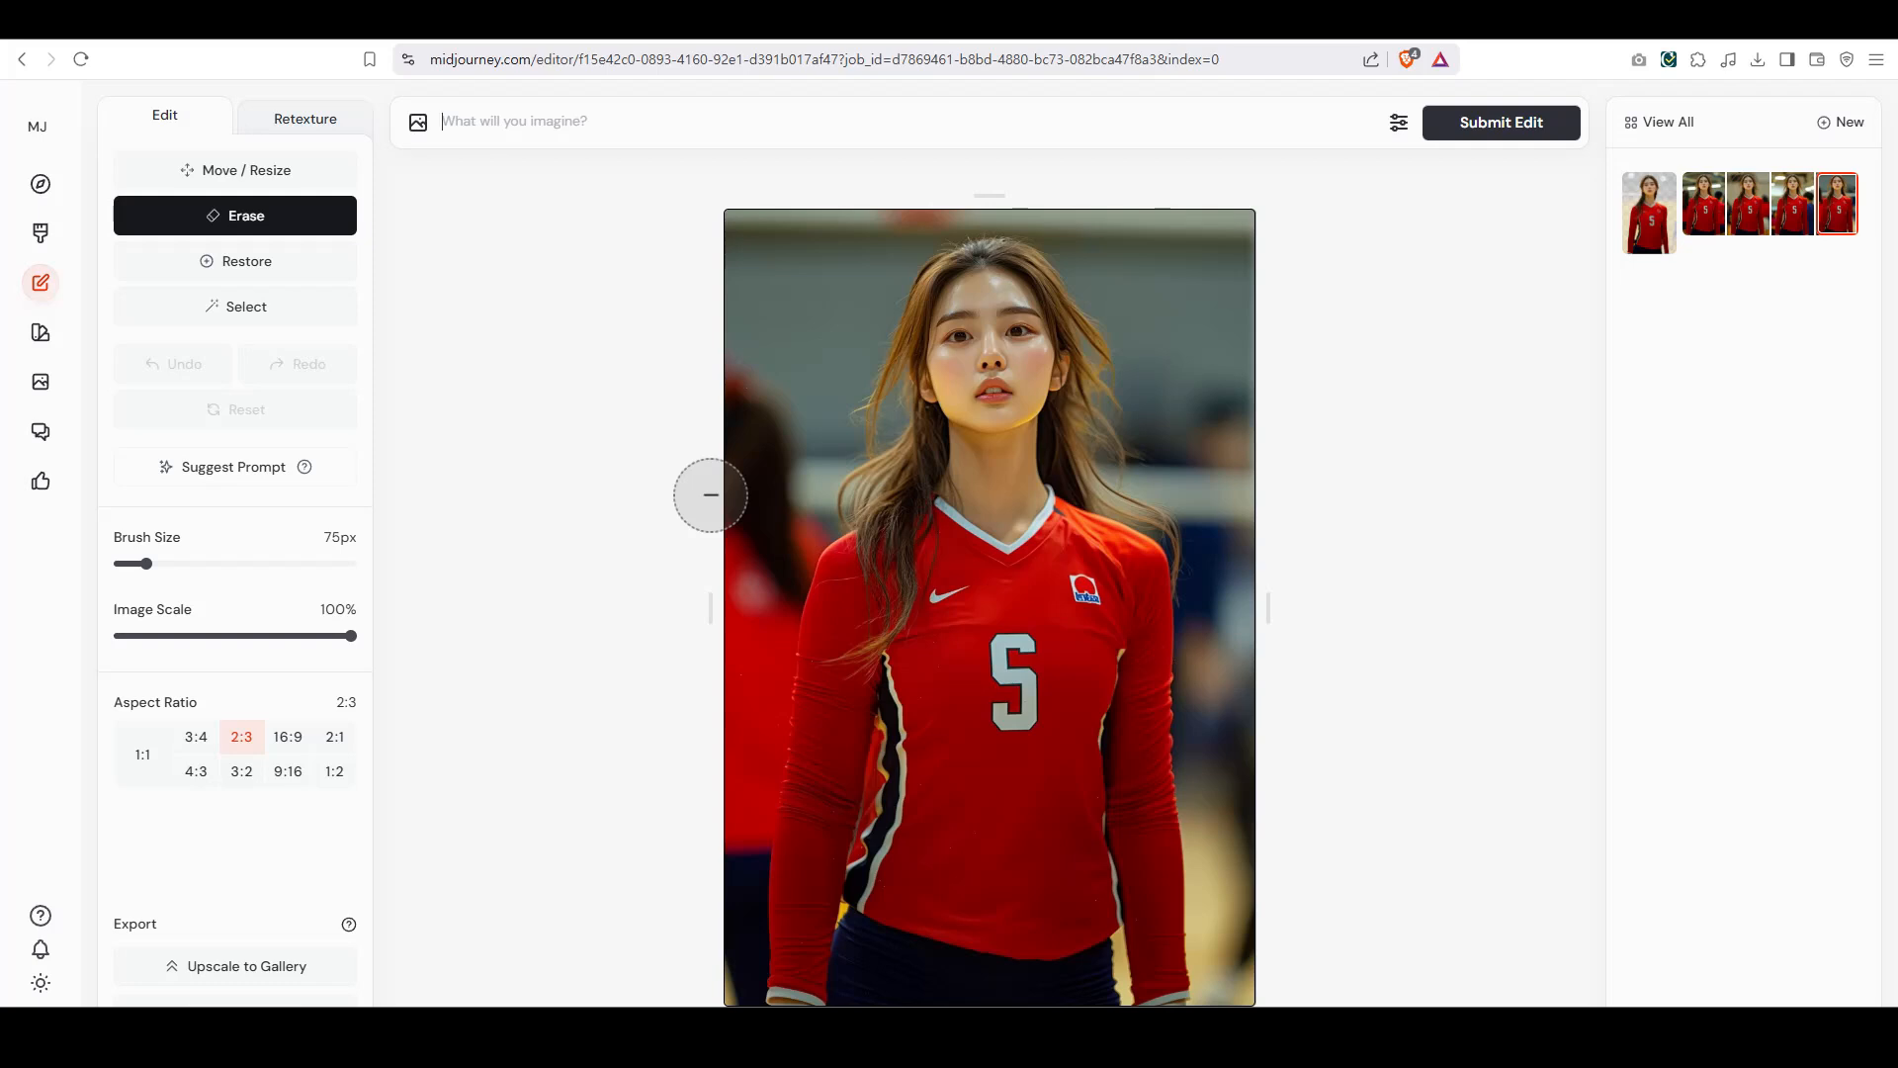
Try smart selections starting from the player's face, neckline and hair, and discard each selection
left_click(278, 308)
left_click(957, 371)
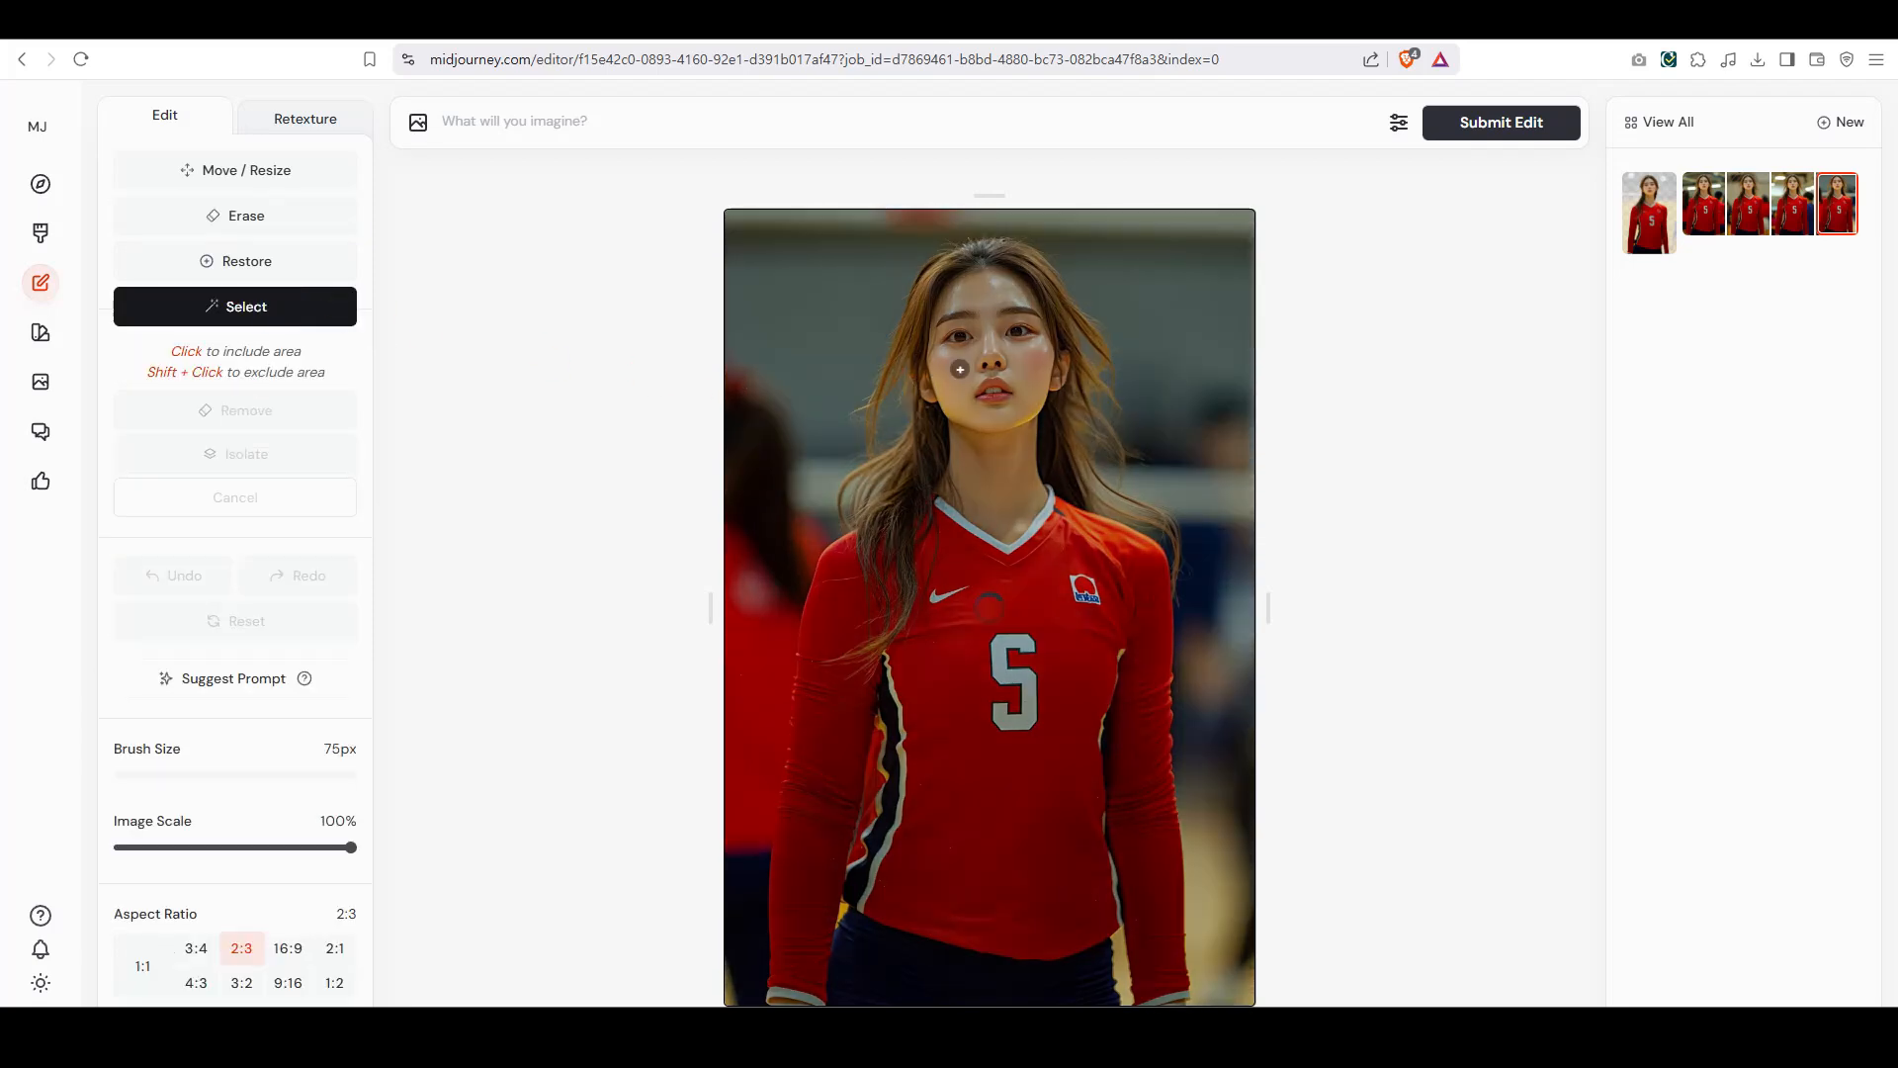
left_click(983, 525)
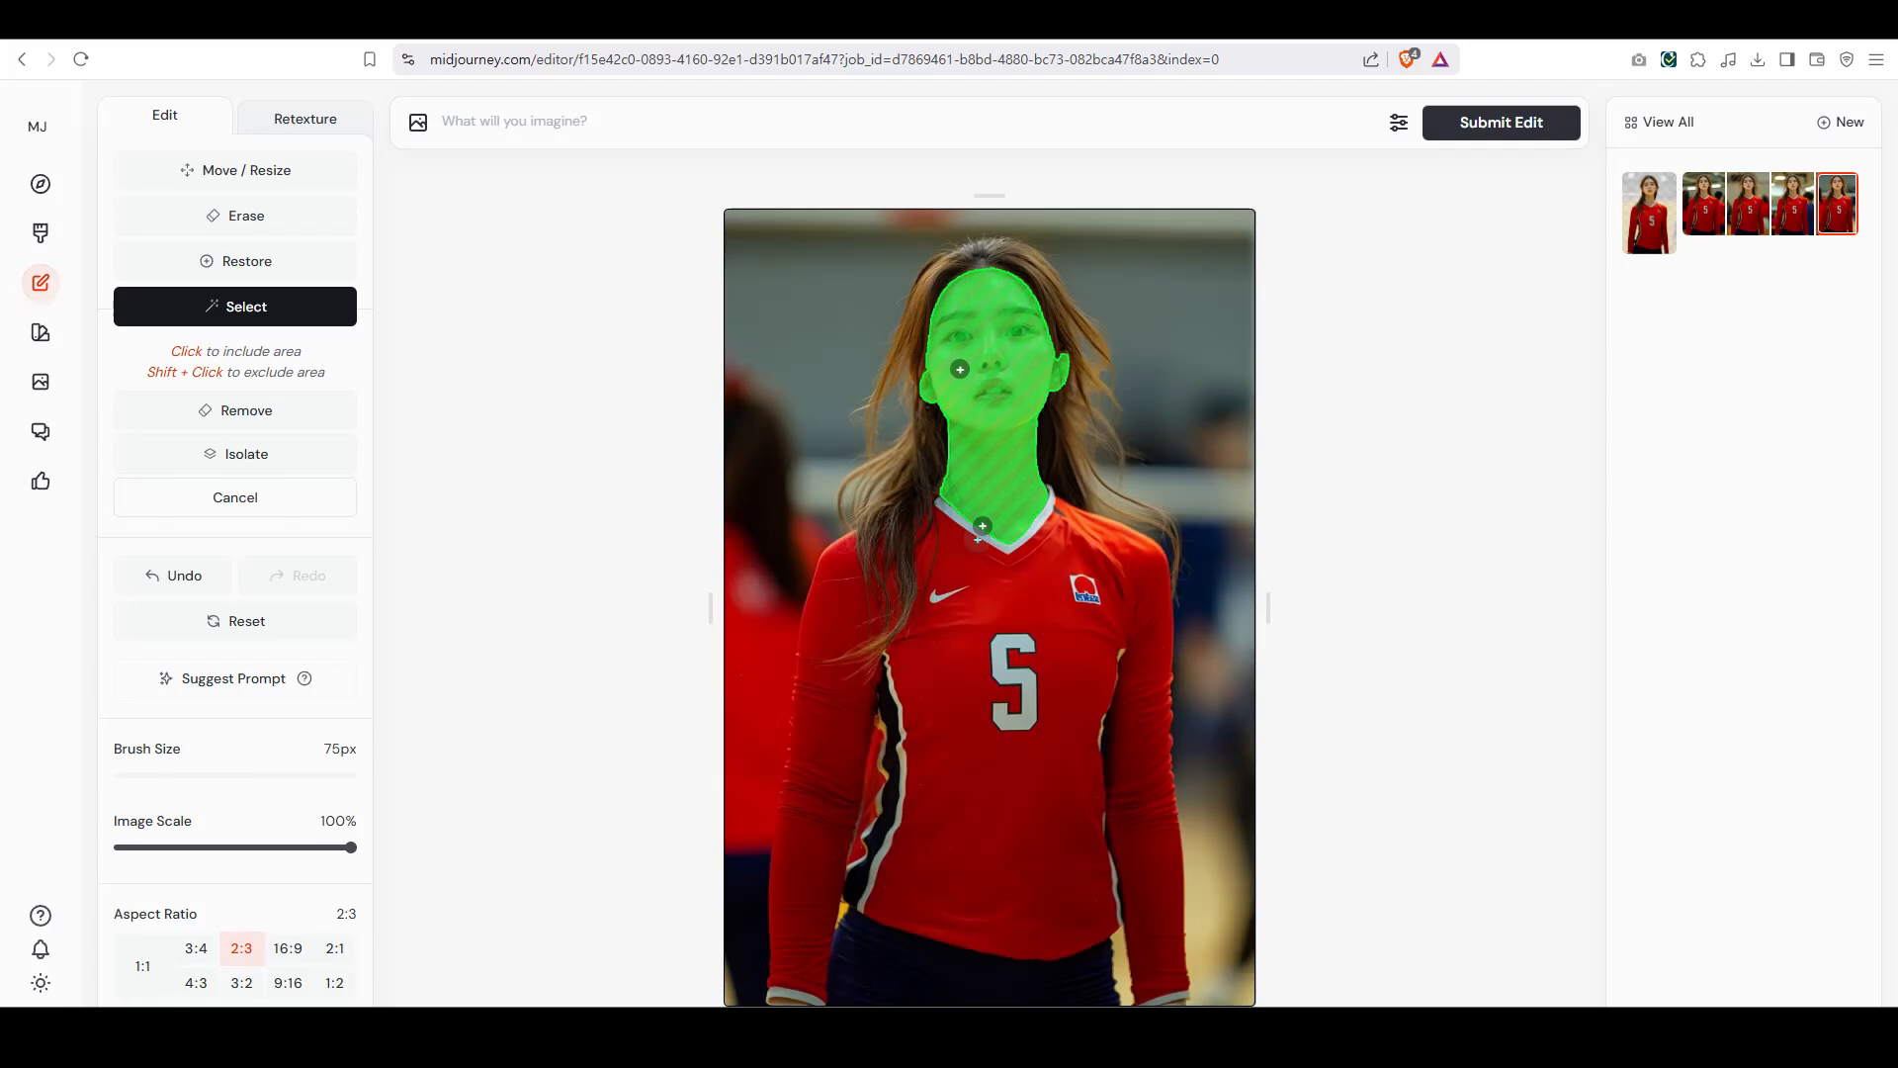
left_click(977, 543)
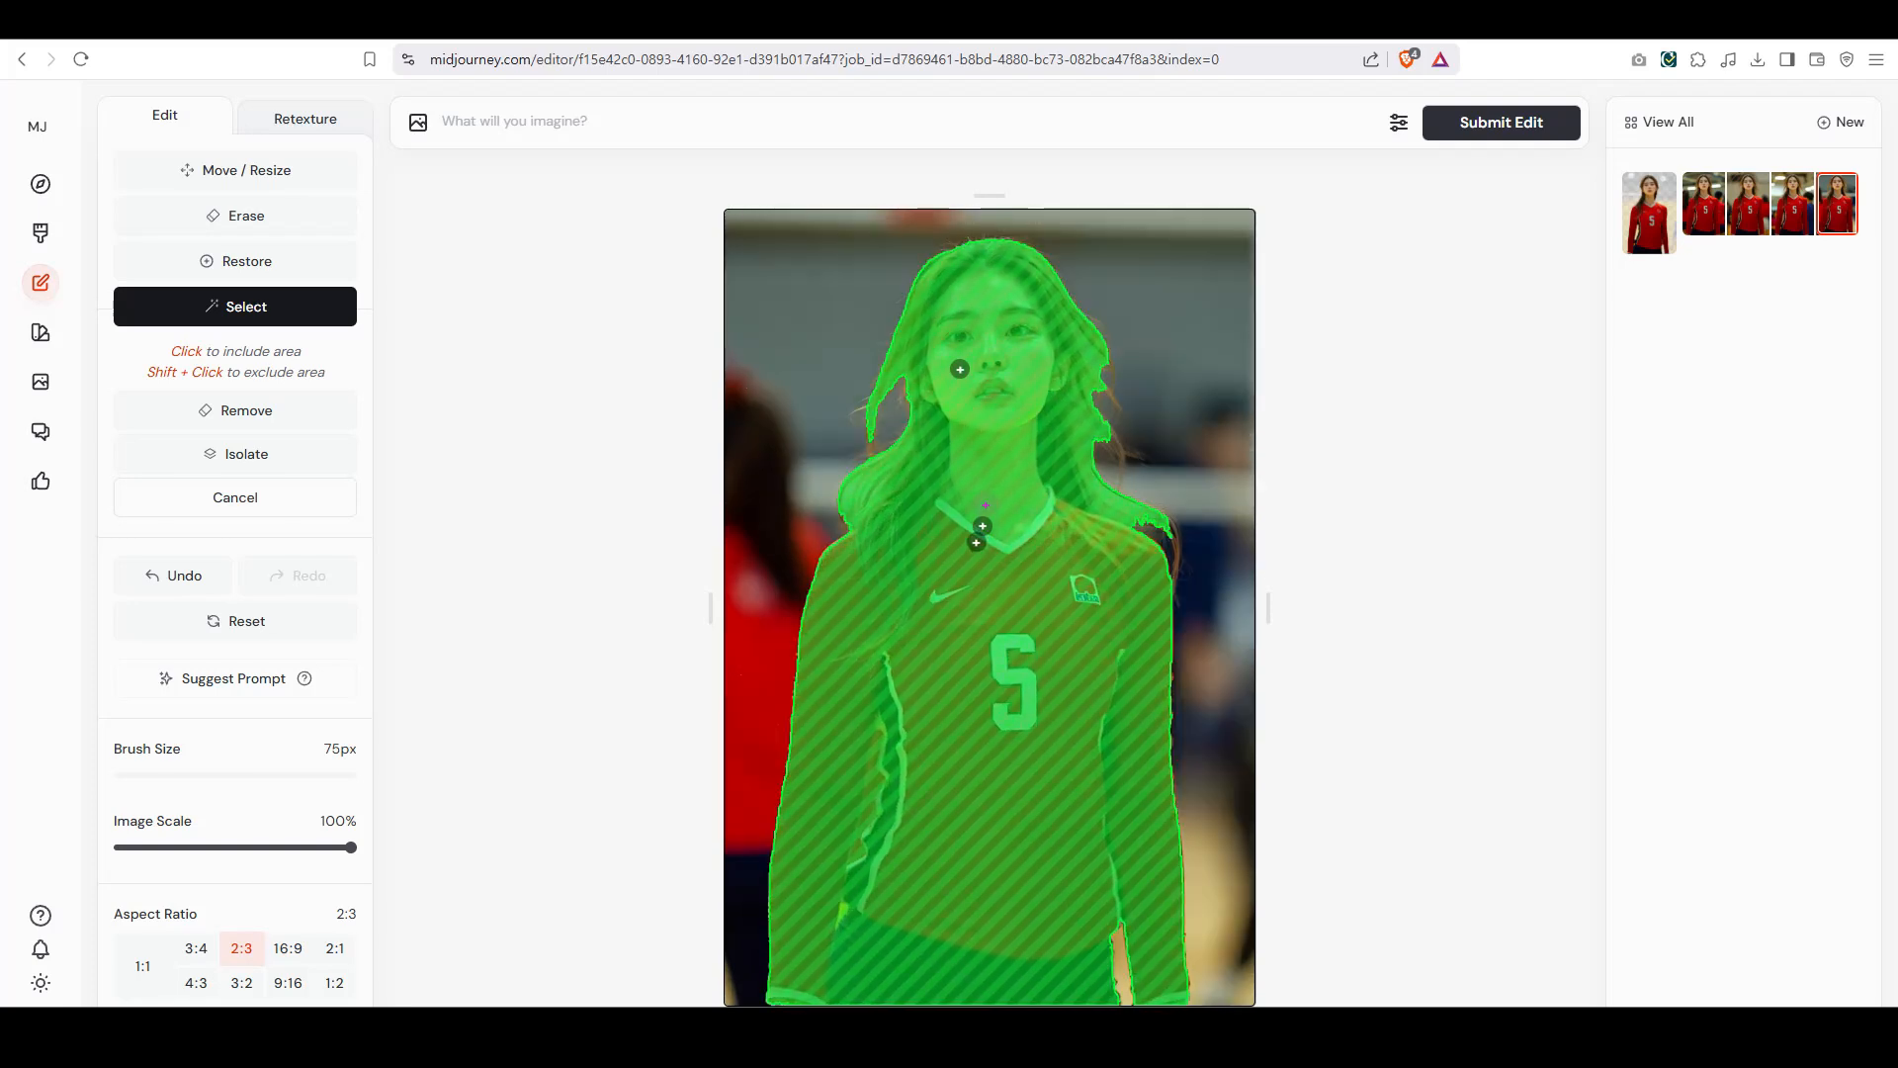
left_click(301, 318)
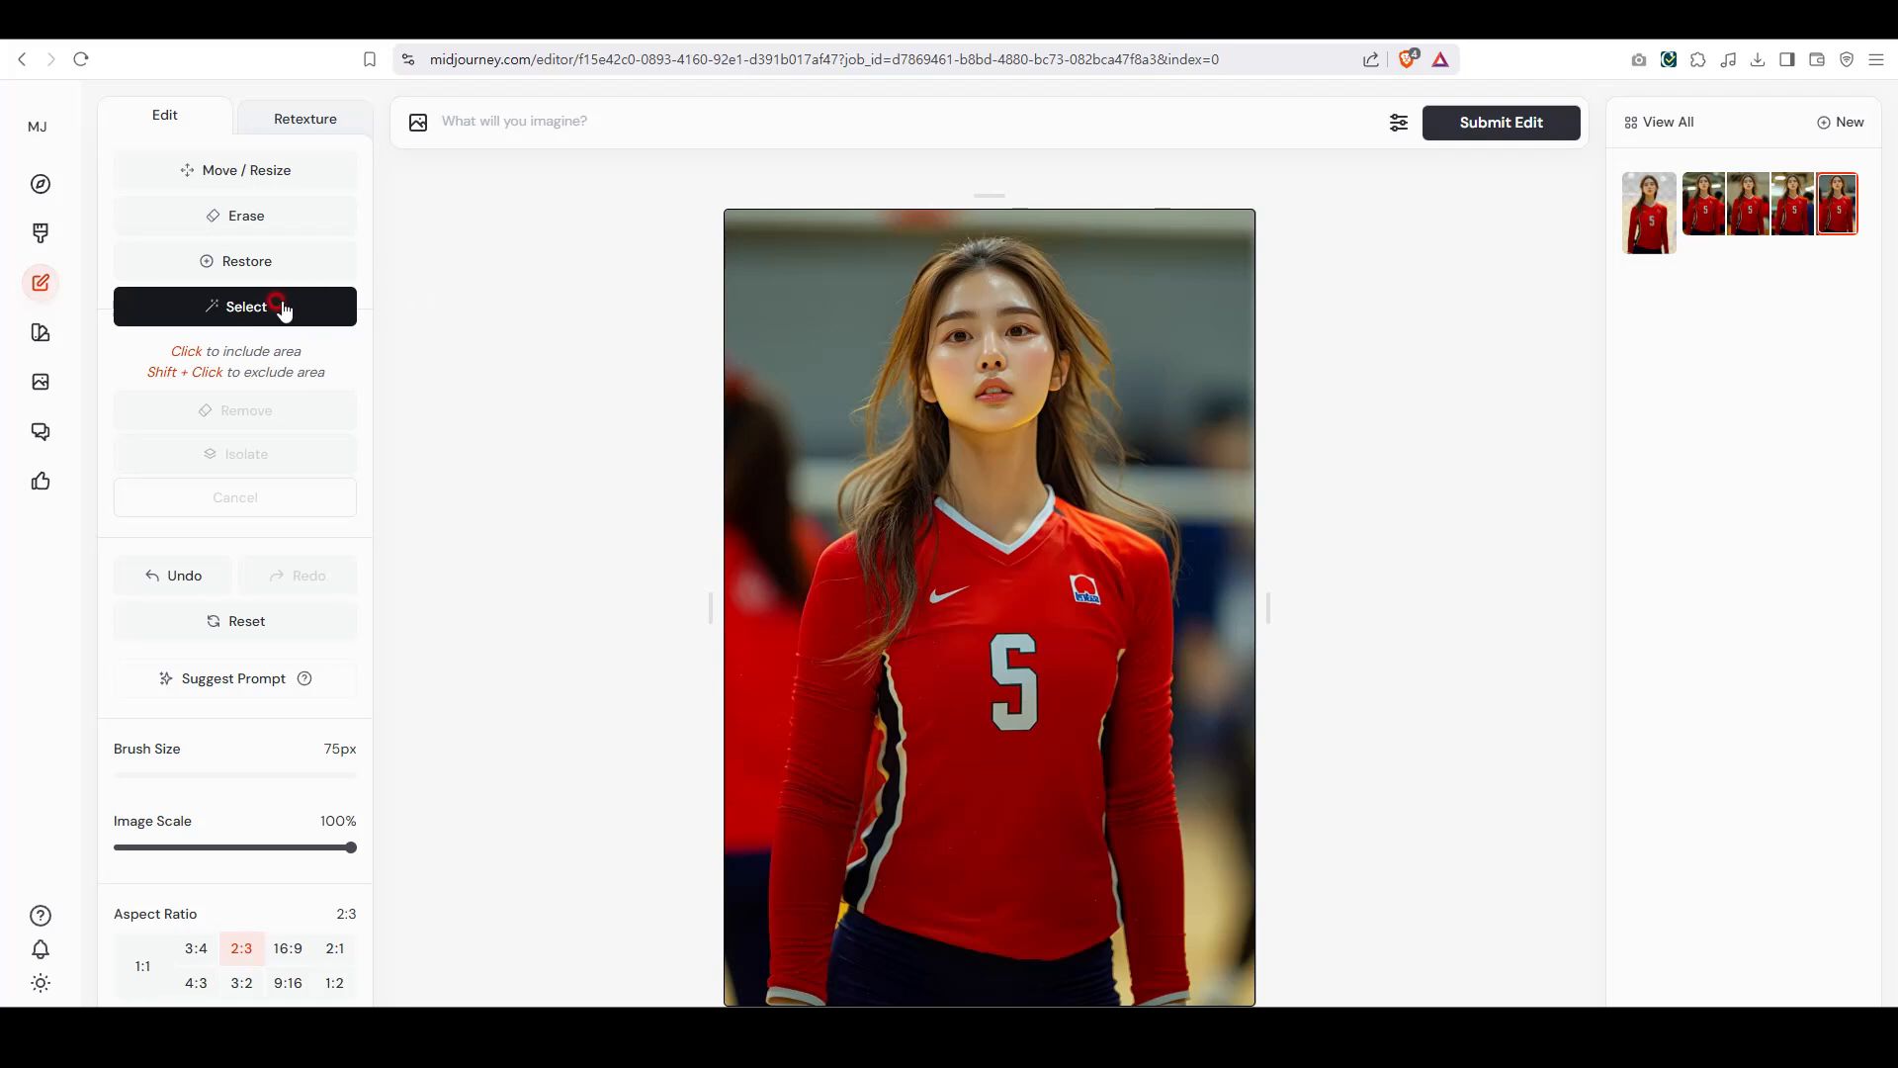
left_click(276, 302)
left_click(996, 379)
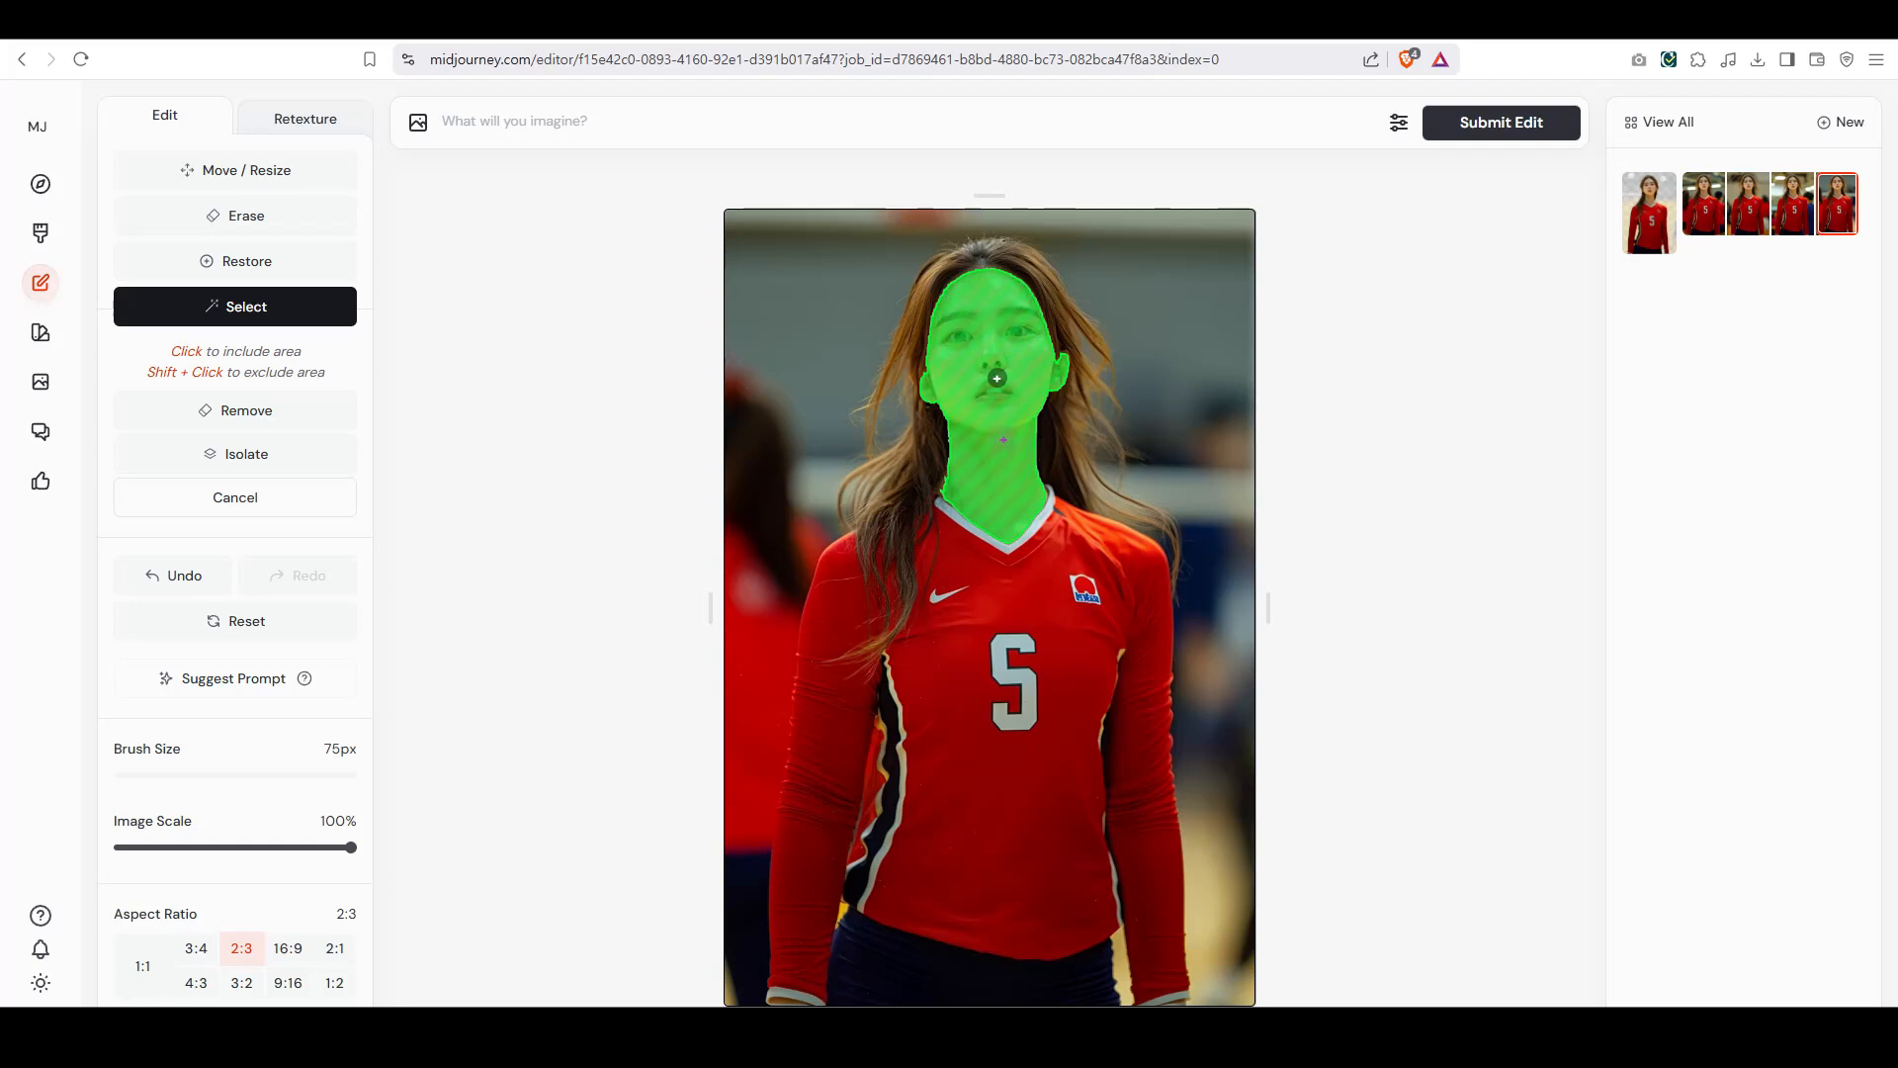
left_click(1049, 443)
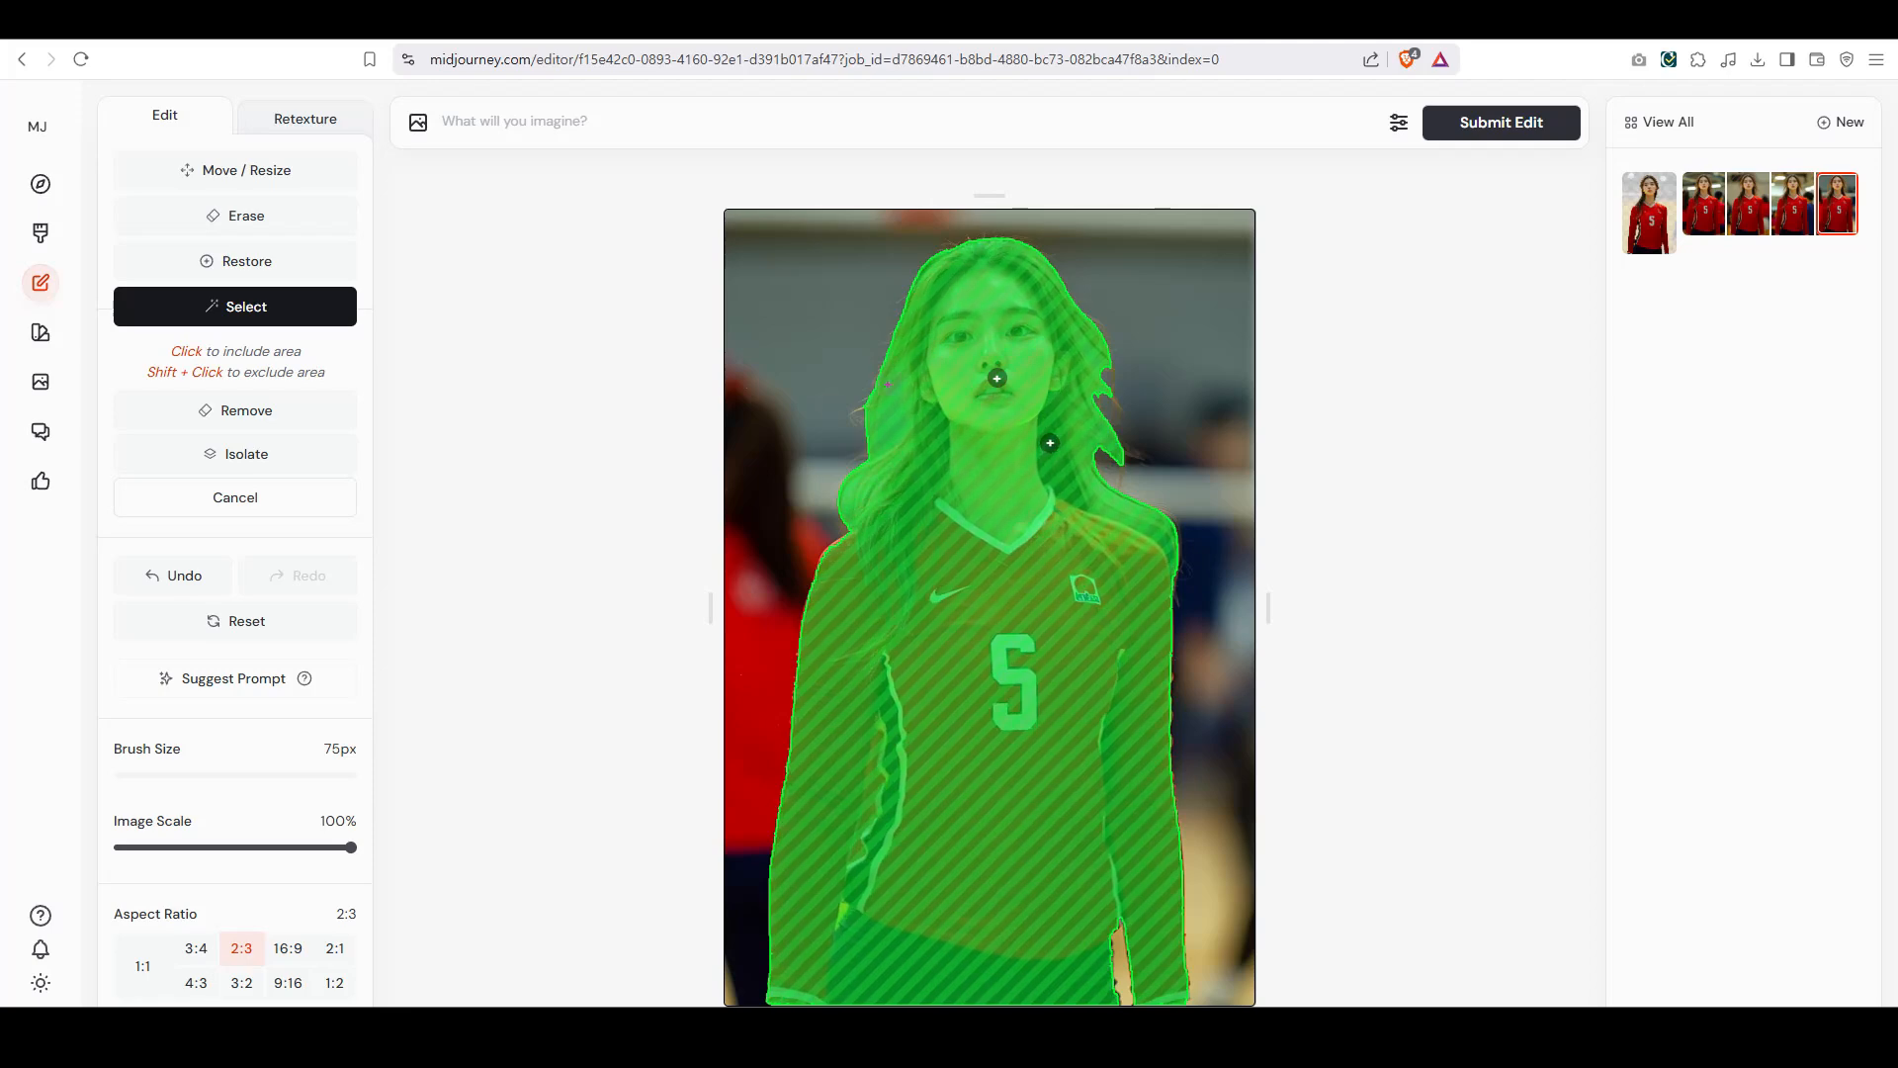
left_click(284, 499)
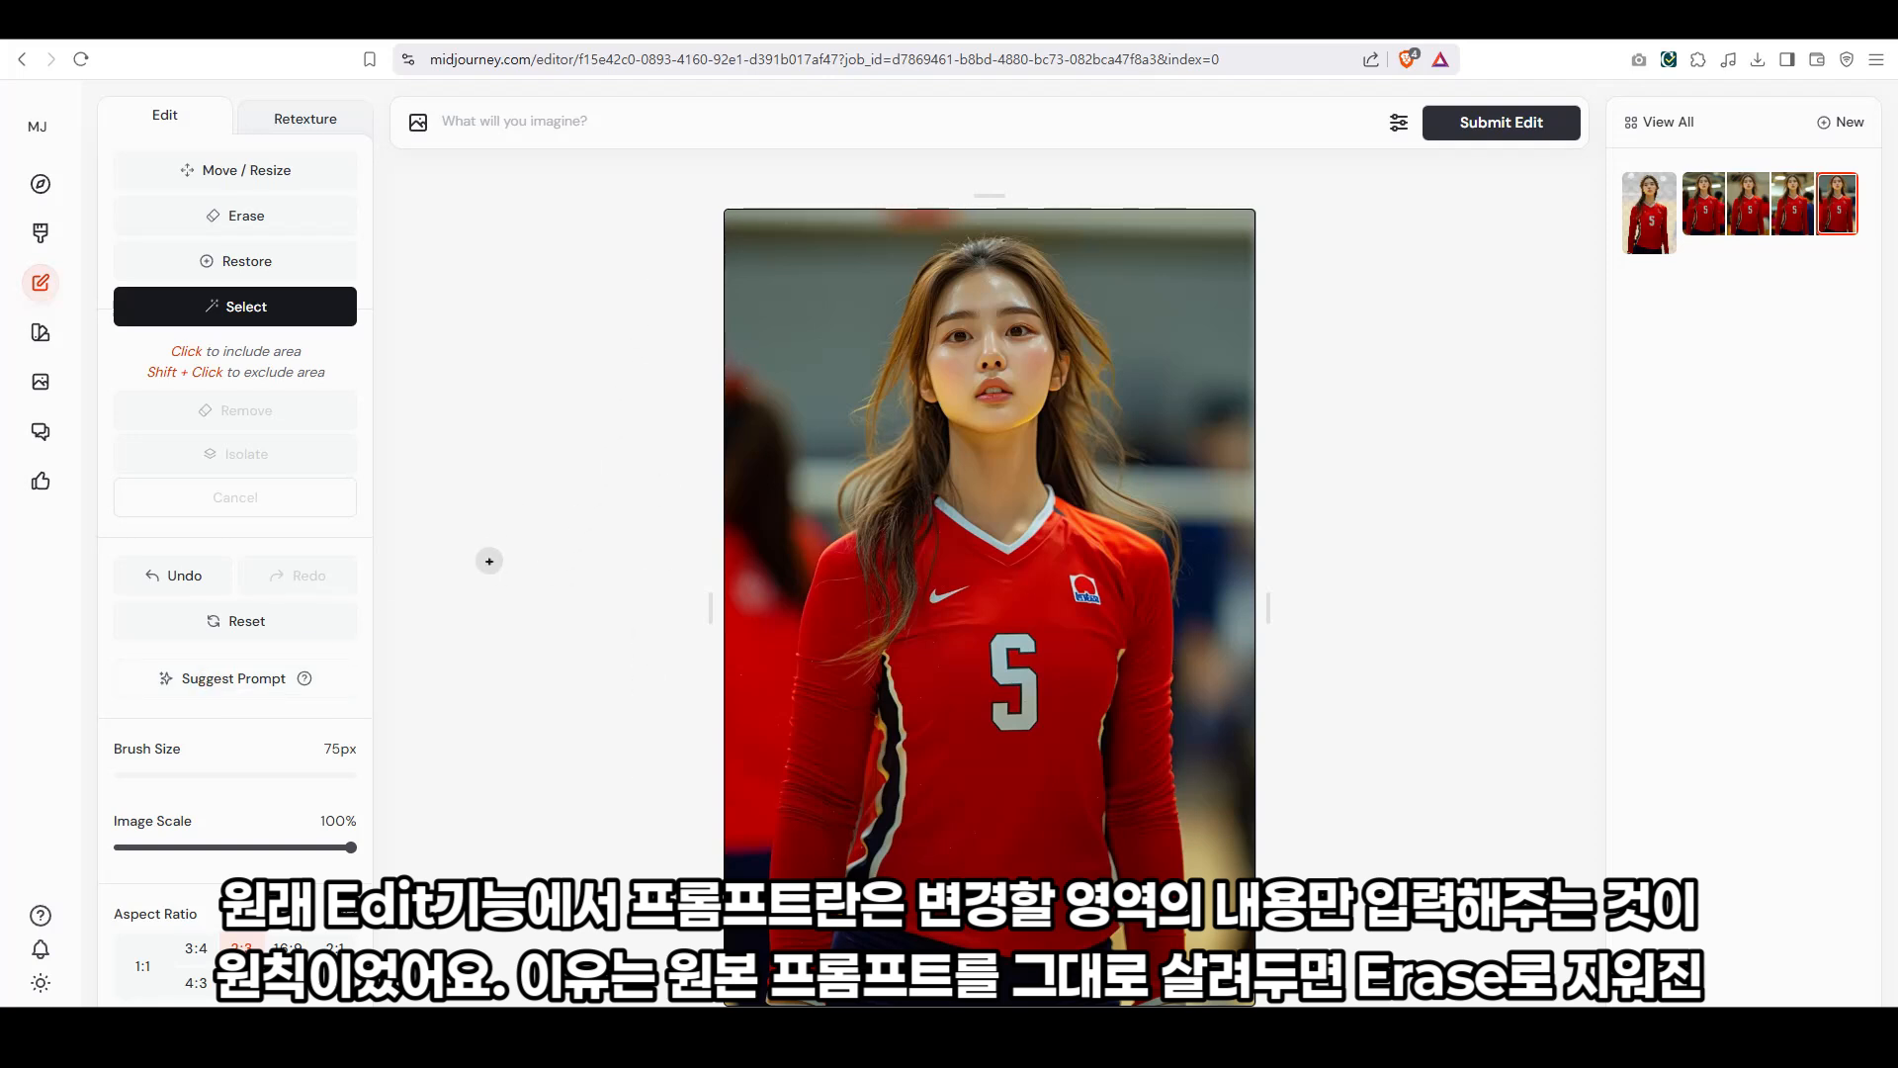
Generate a suggested prompt from the volleyball player image and select its full text
left_click(267, 681)
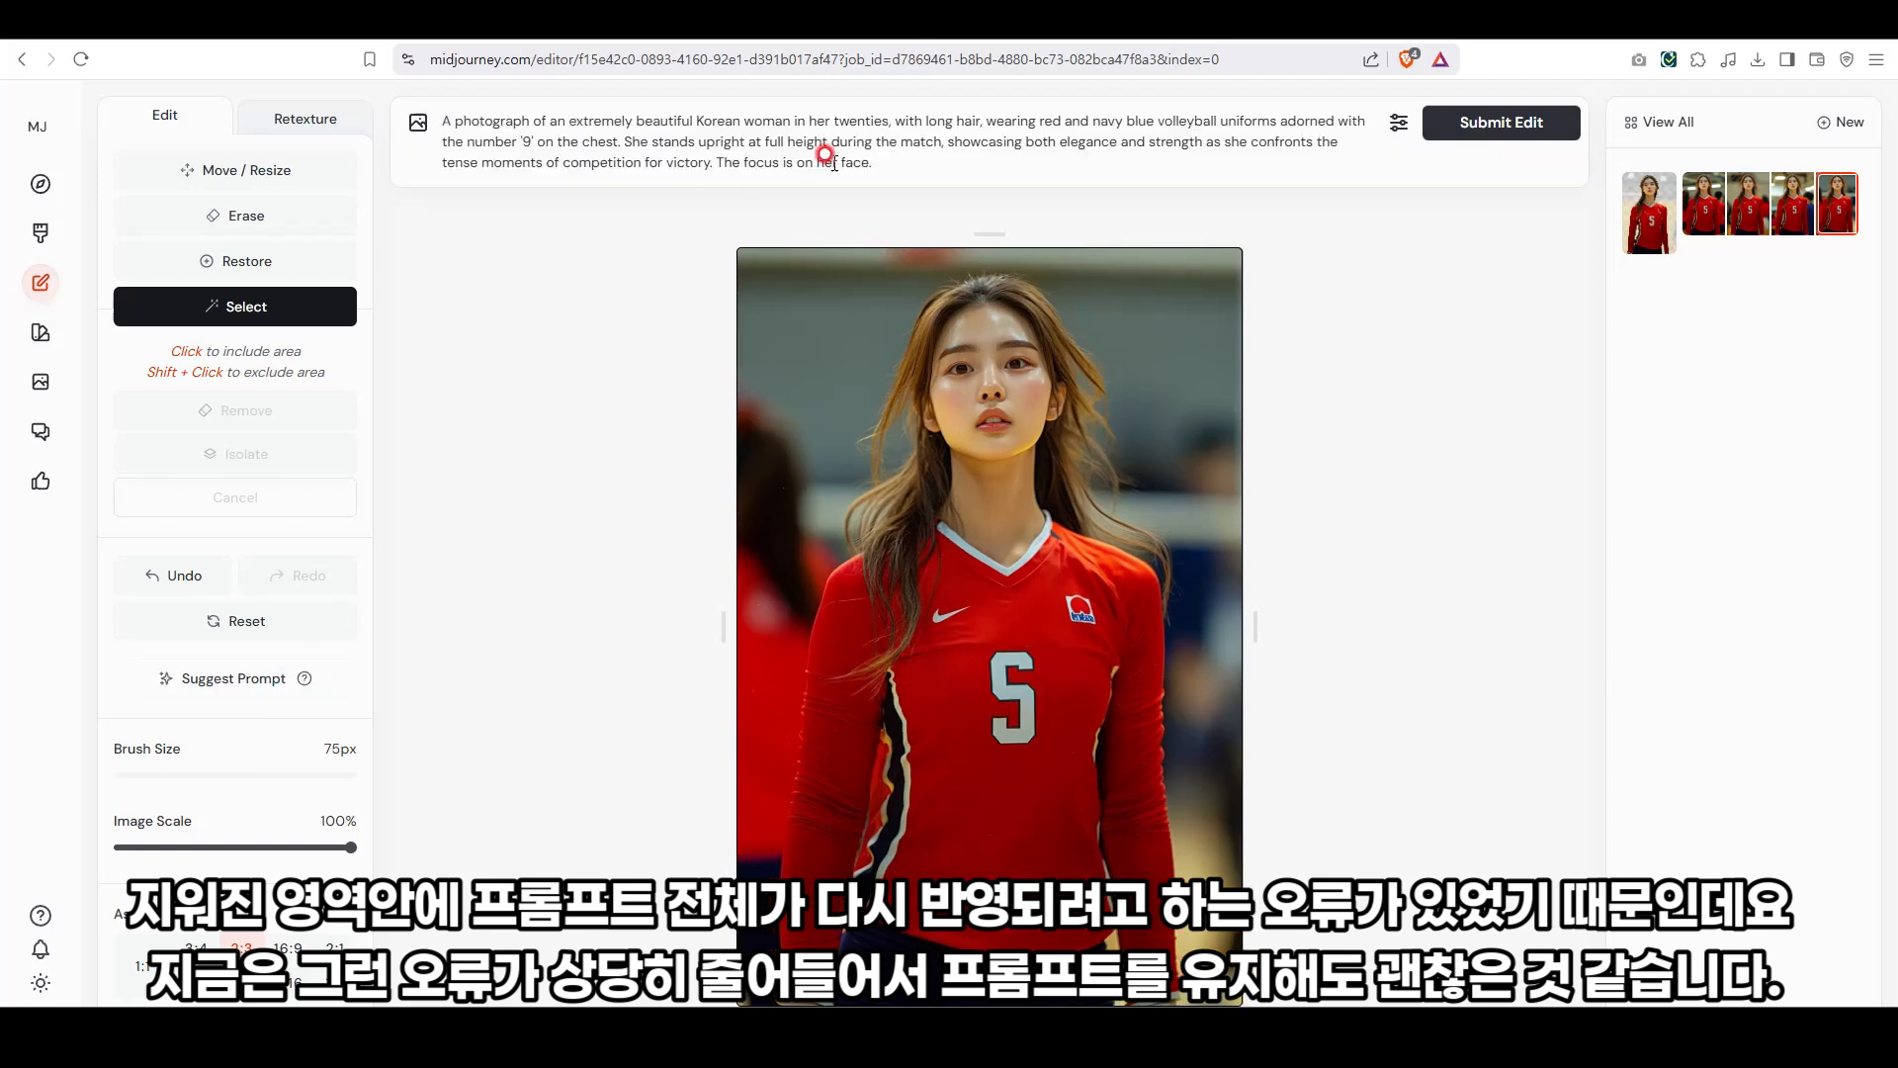
left_click(445, 120)
left_click_drag(454, 125, 928, 159)
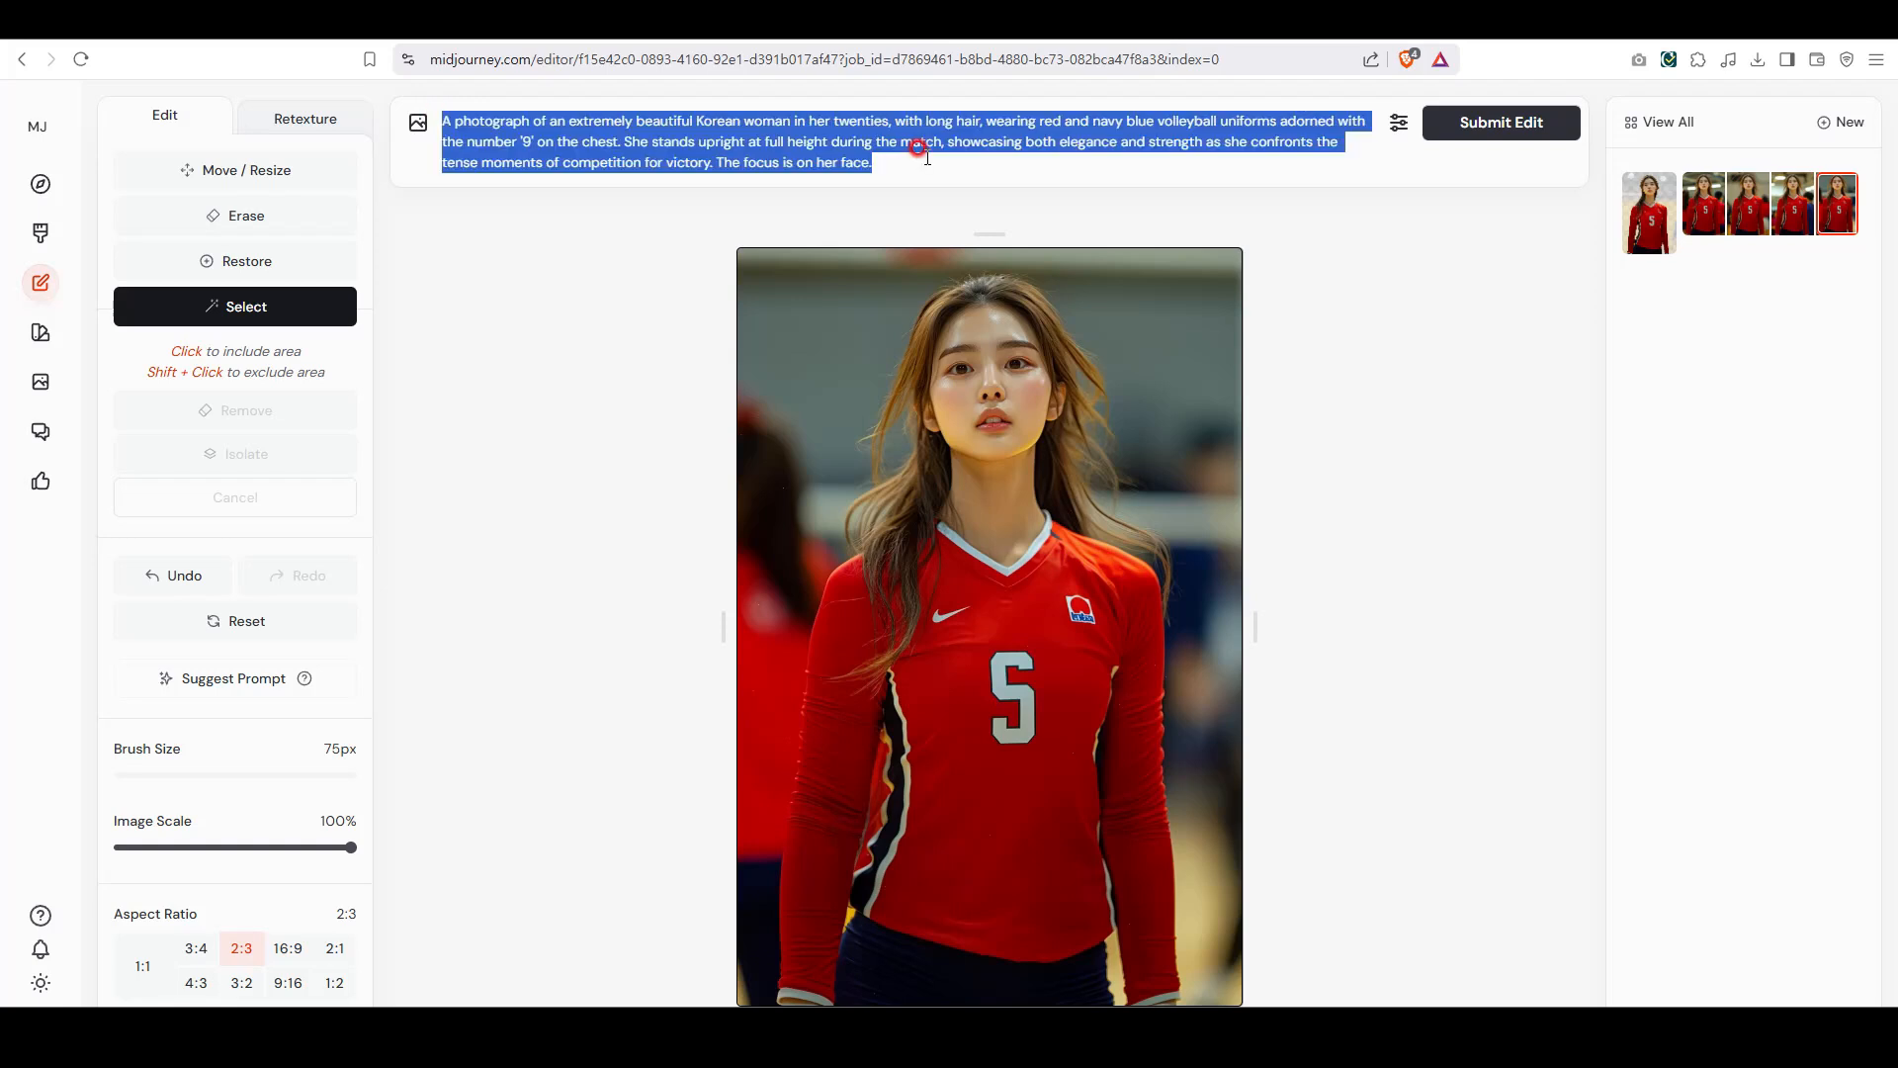
left_click(928, 158)
left_click(443, 120)
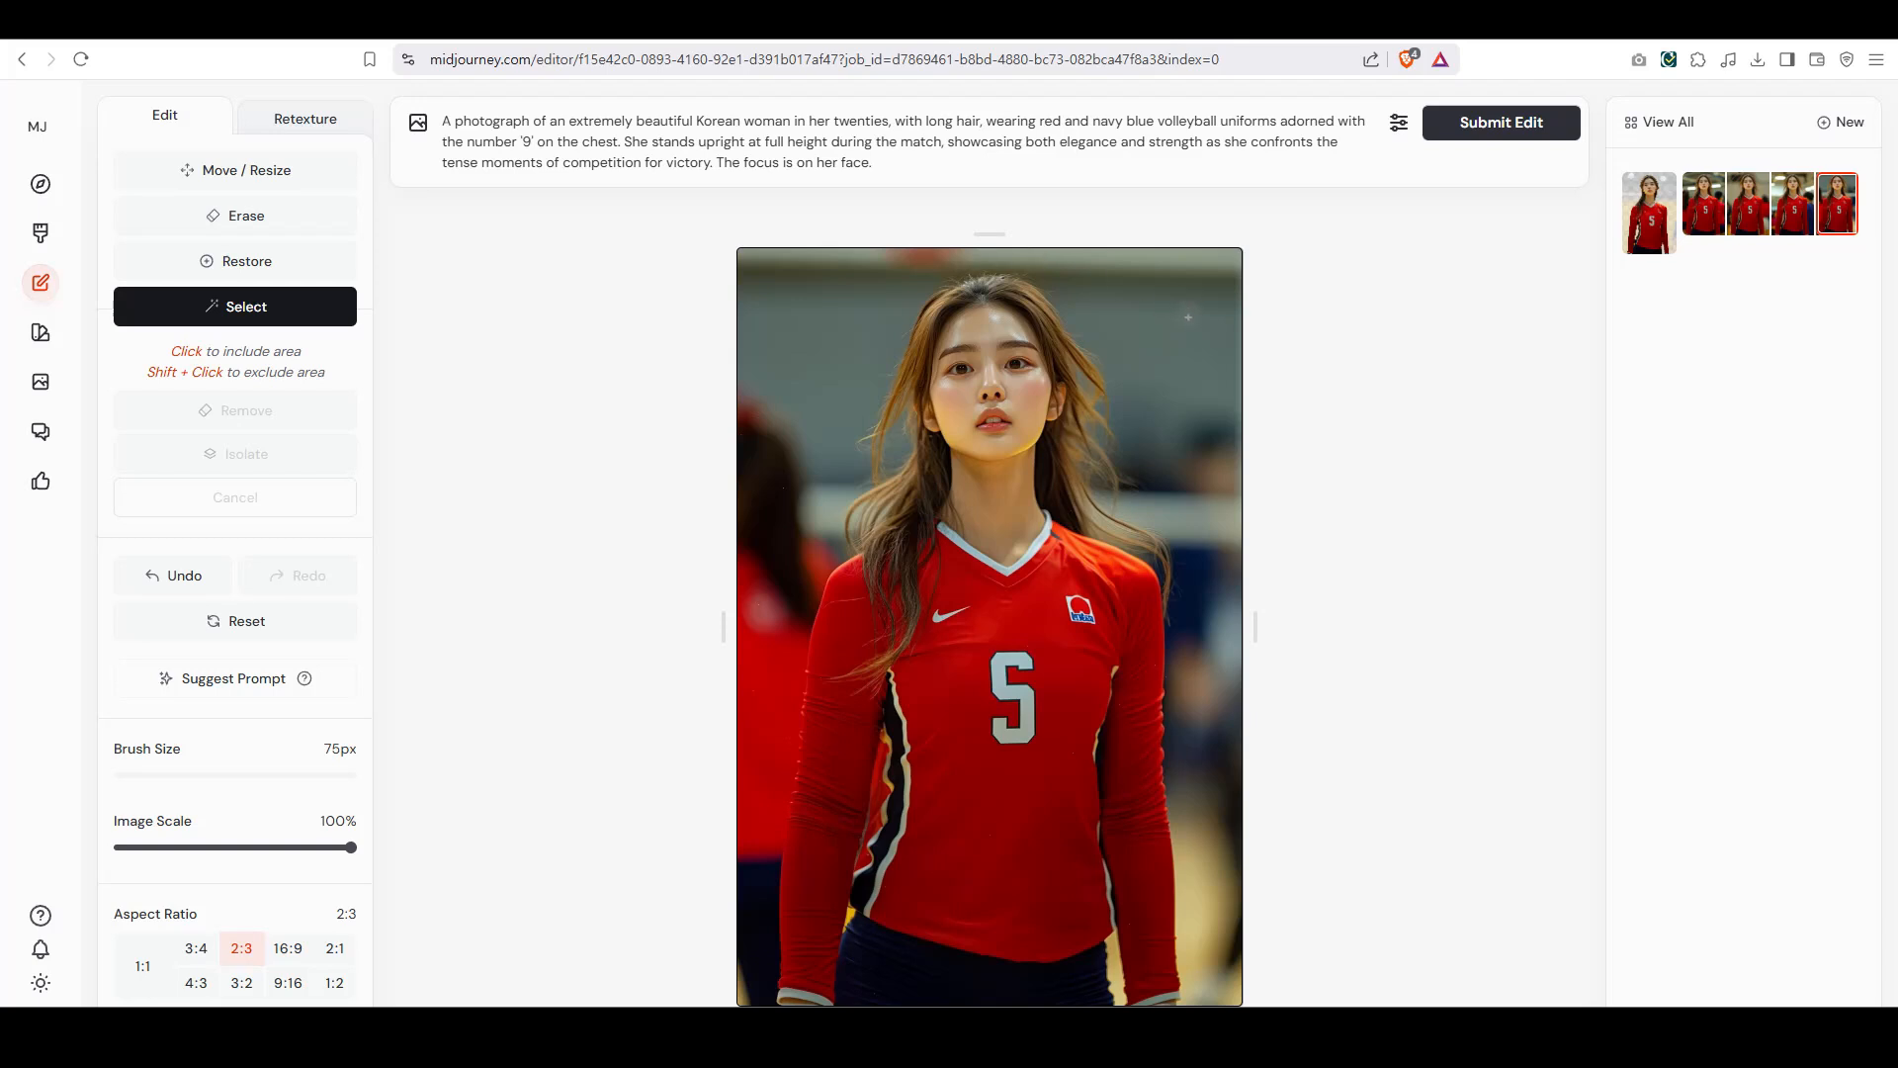
left_click(856, 149)
left_click(1470, 125)
left_click(819, 234)
left_click(880, 151)
left_click(895, 163)
left_click(712, 640)
Delete the entire suggested prompt so that the prompt field is empty
left_click_drag(872, 163, 557, 109)
left_click(556, 109)
left_click_drag(876, 161, 424, 115)
key("BackSpace")
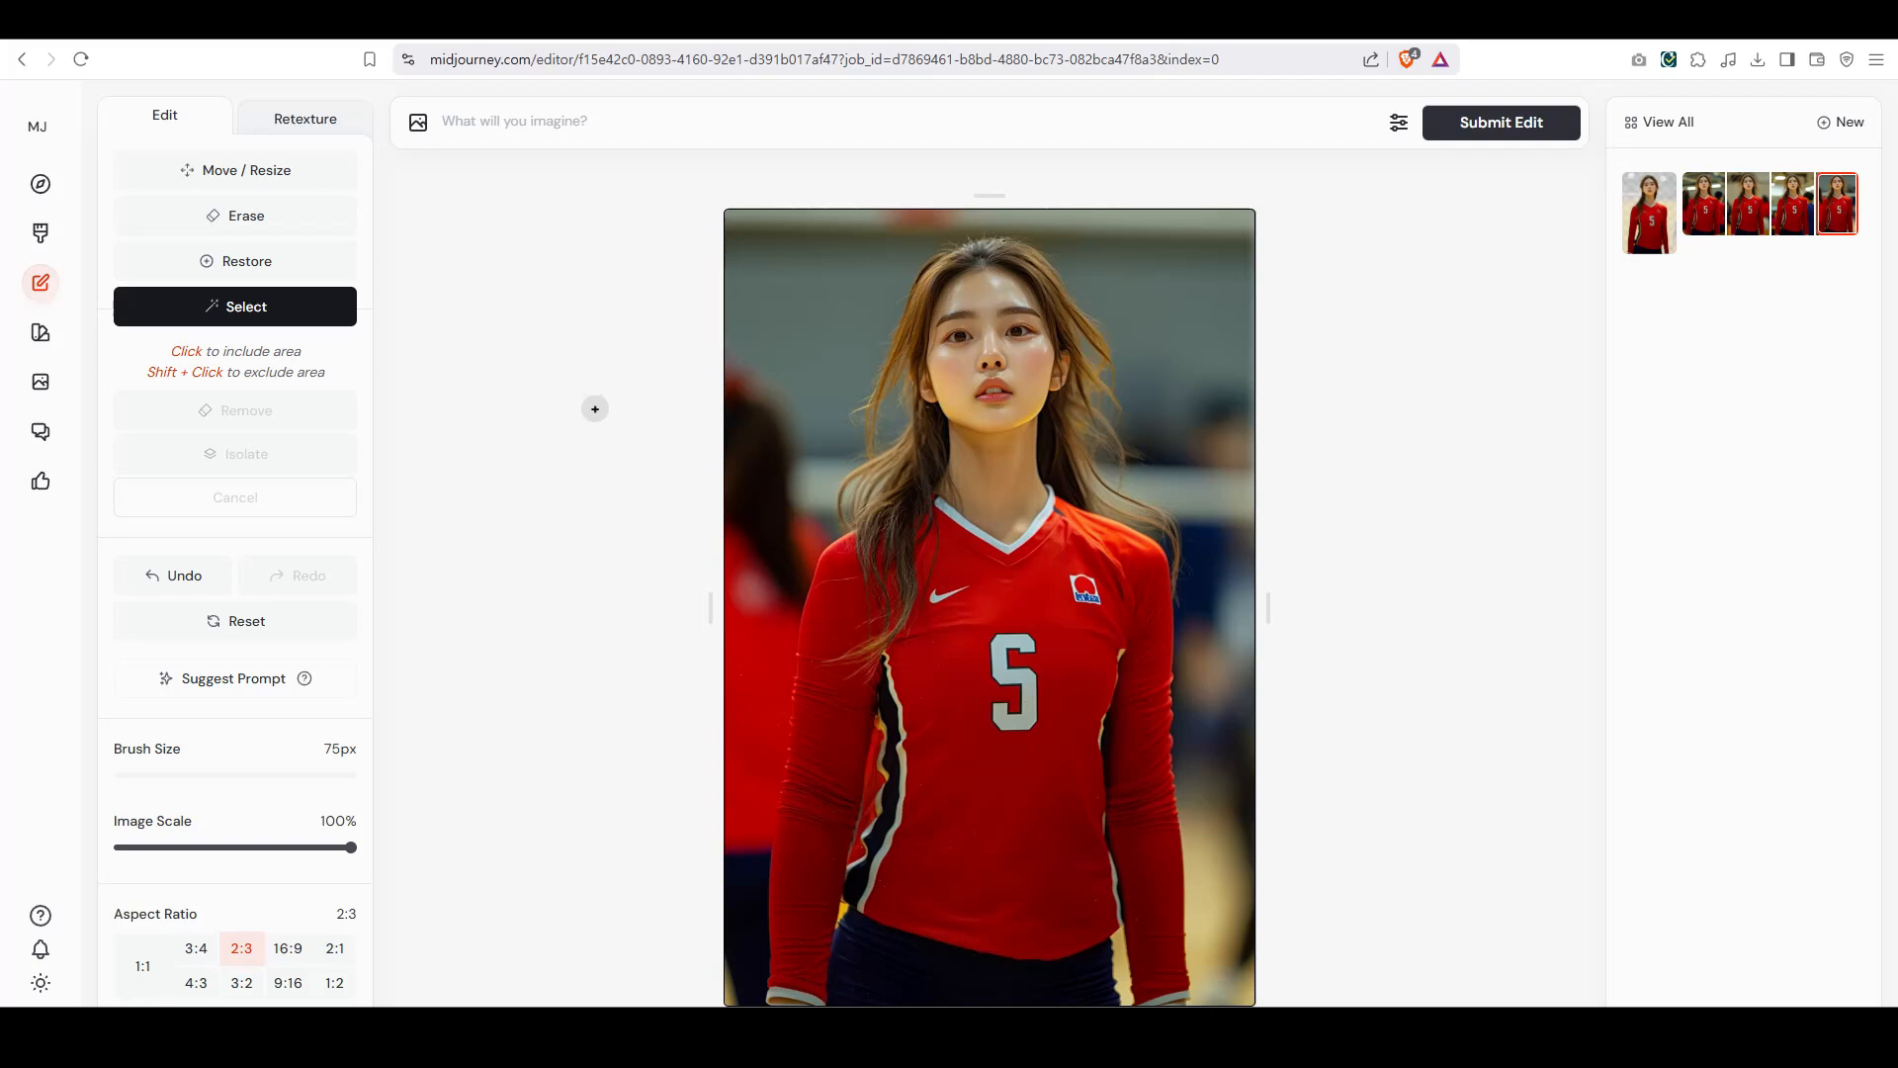
Discard the background selection, and use smart selection on the whole volleyball player to isolate her from the background
left_click(301, 315)
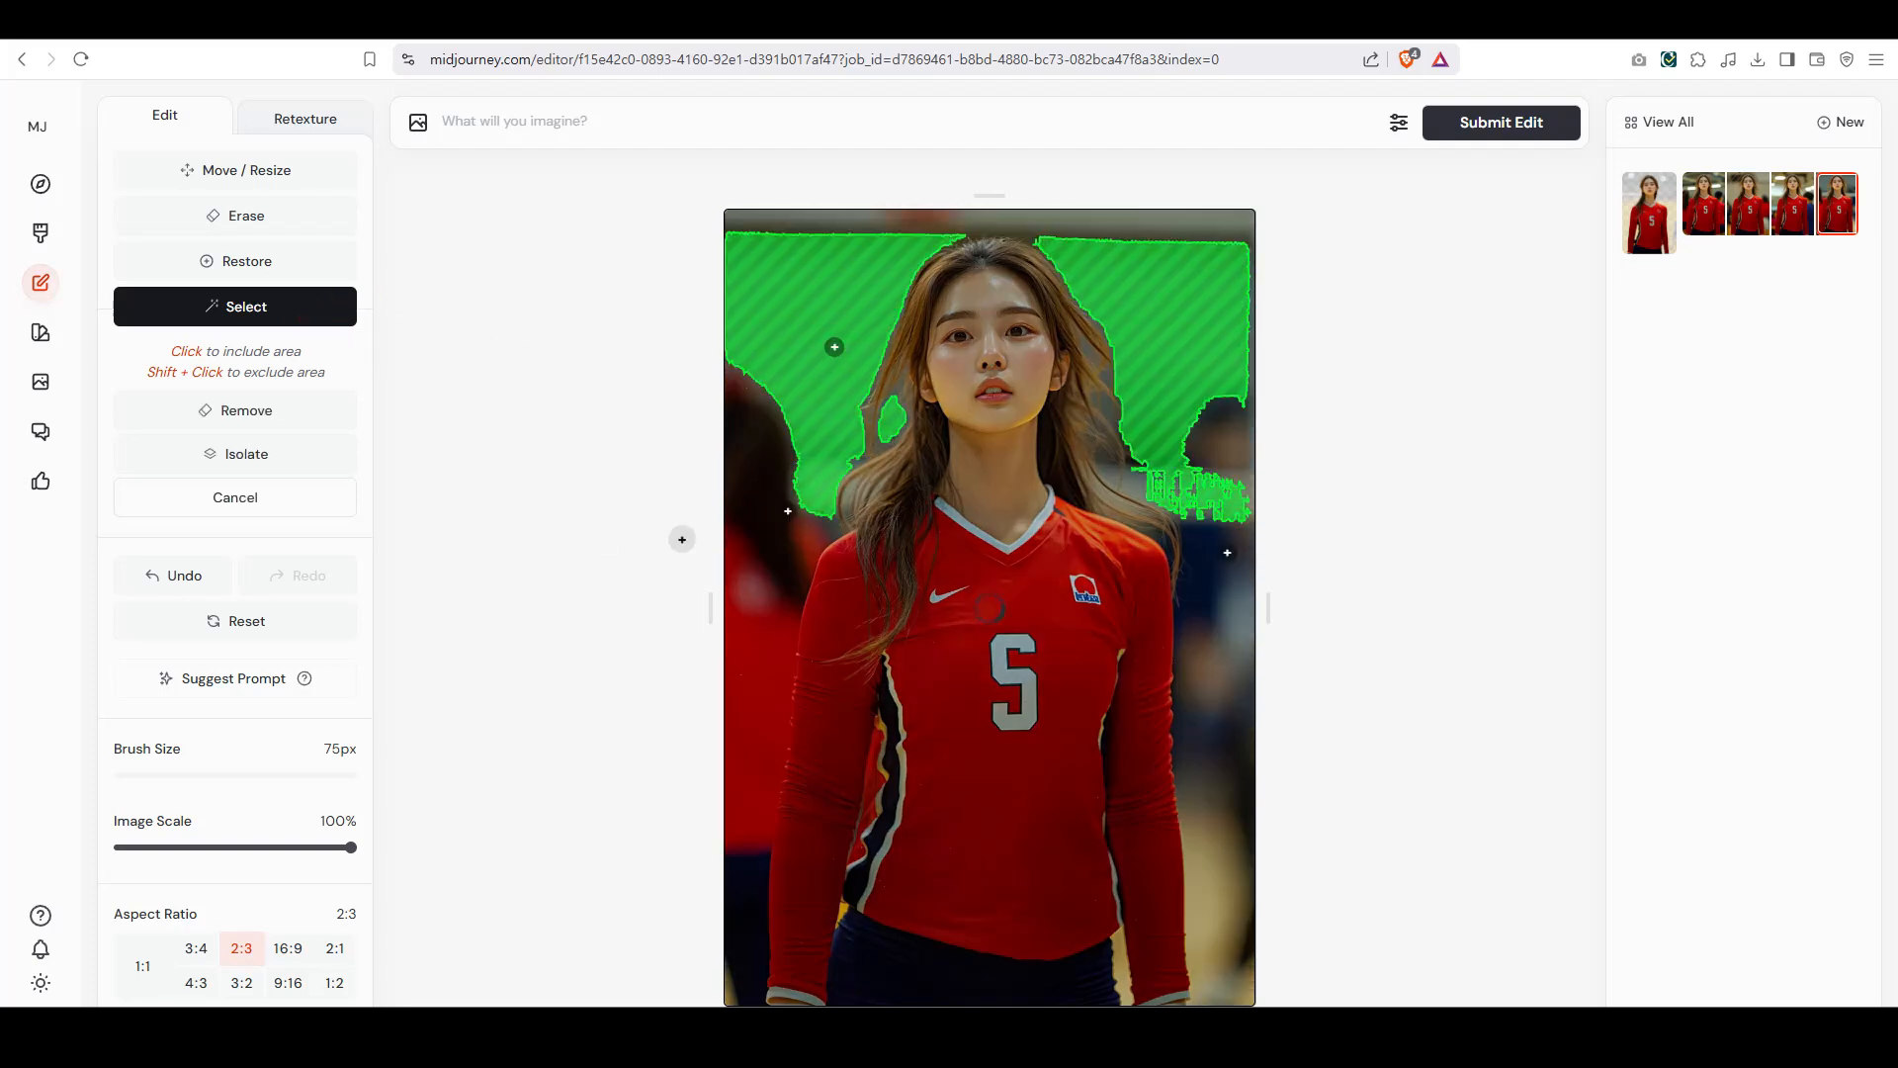
left_click(311, 512)
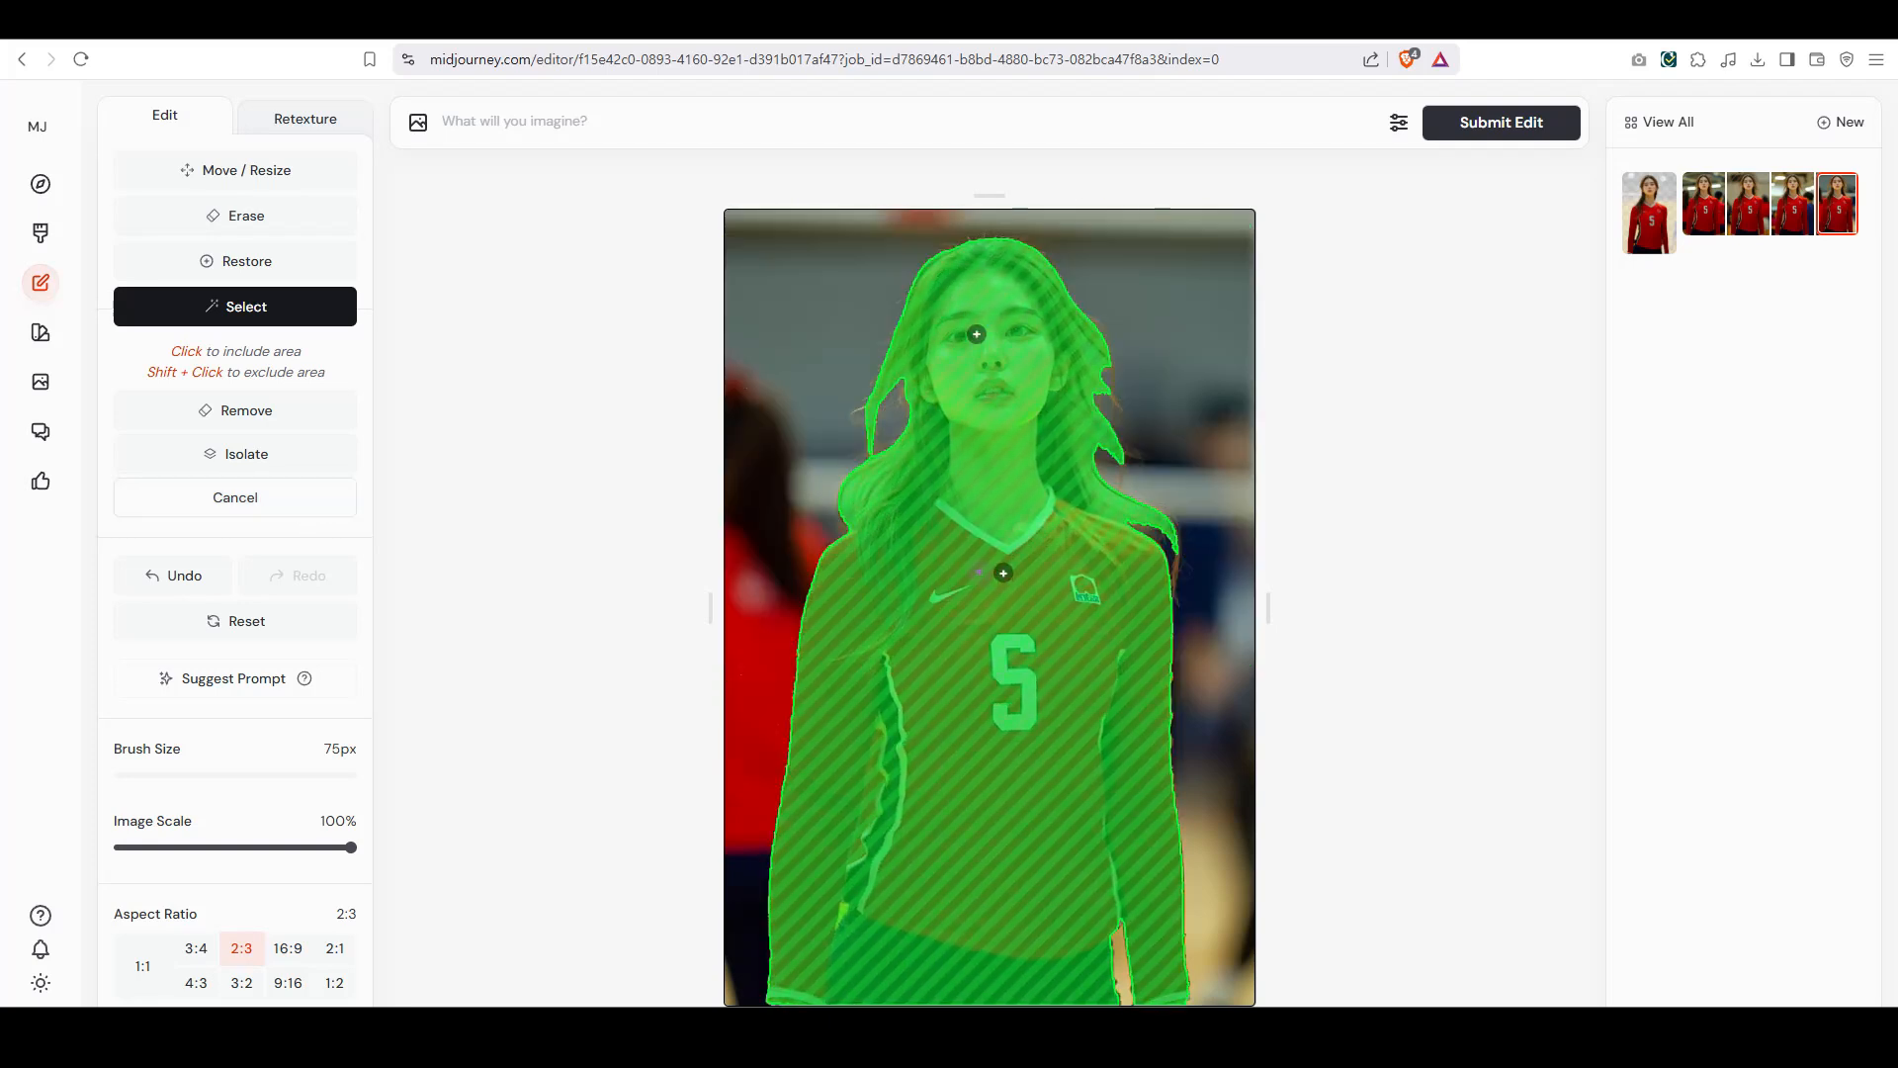
left_click(262, 454)
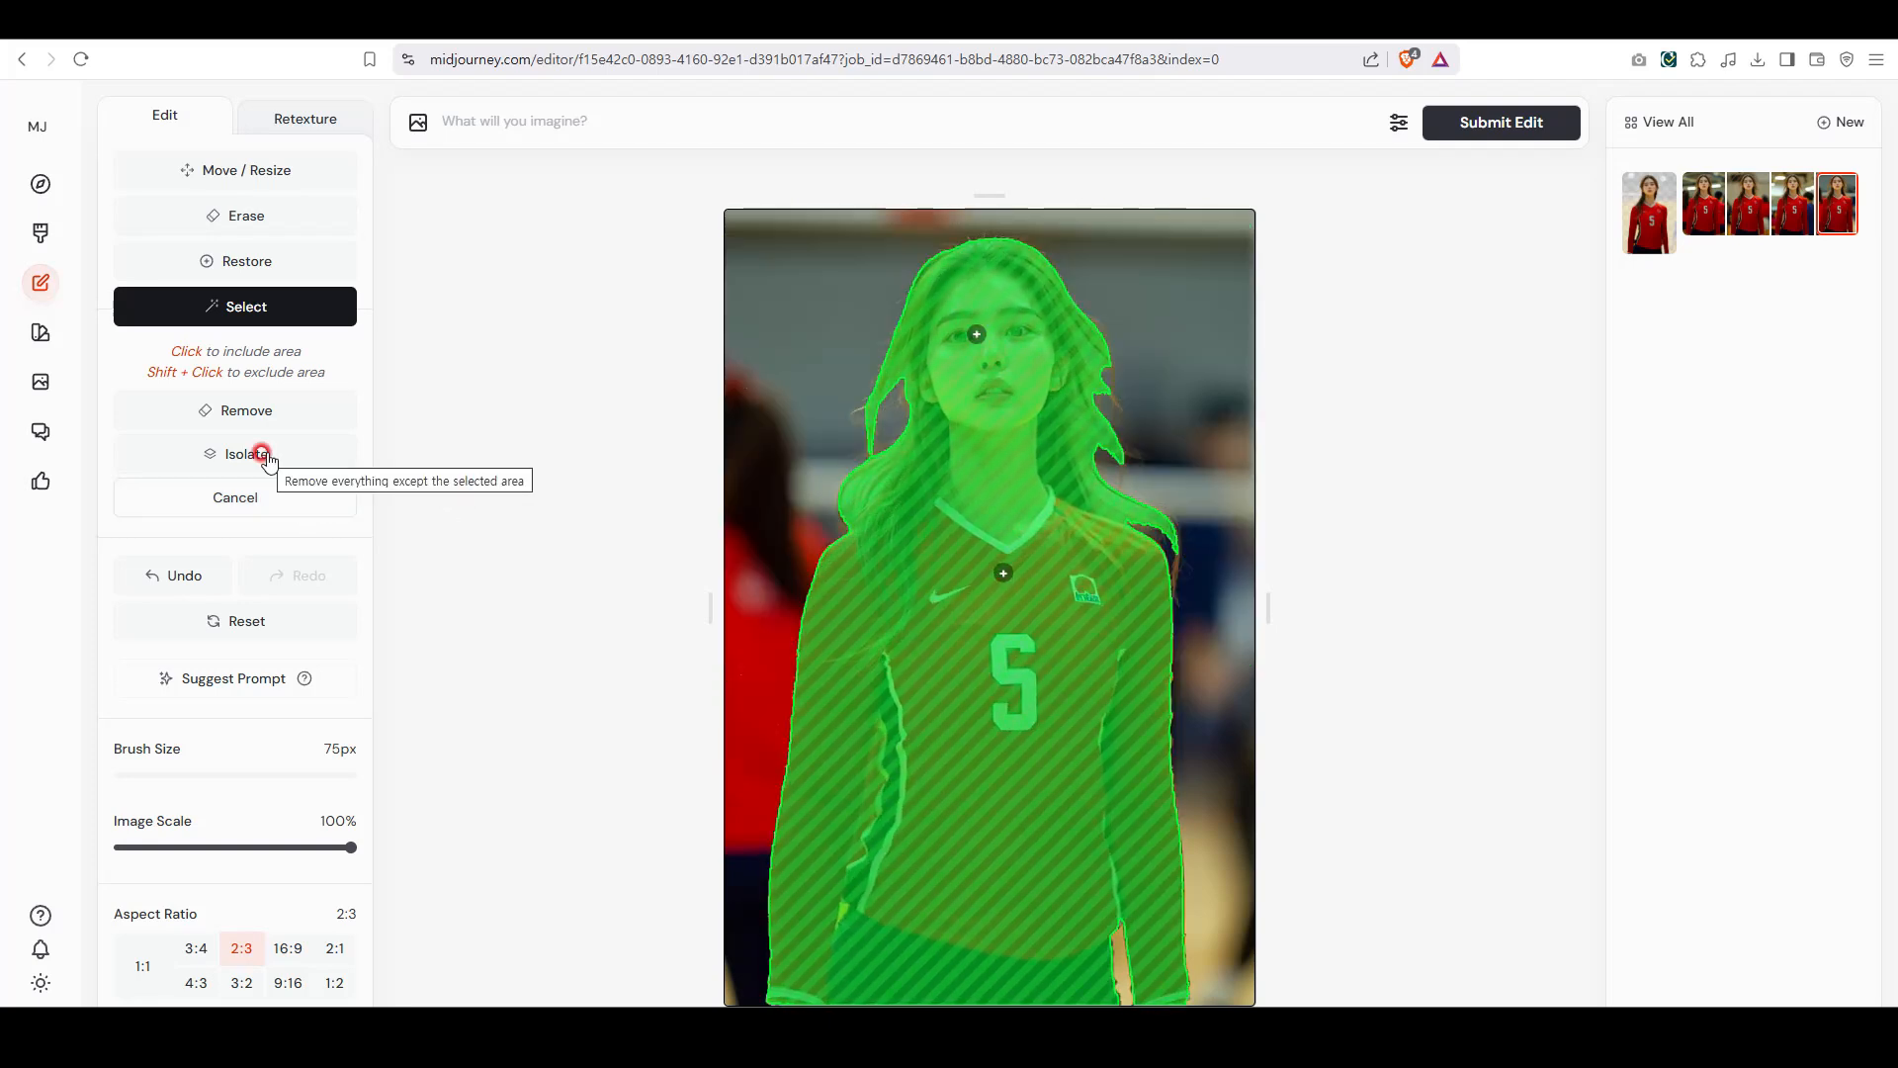
left_click(262, 454)
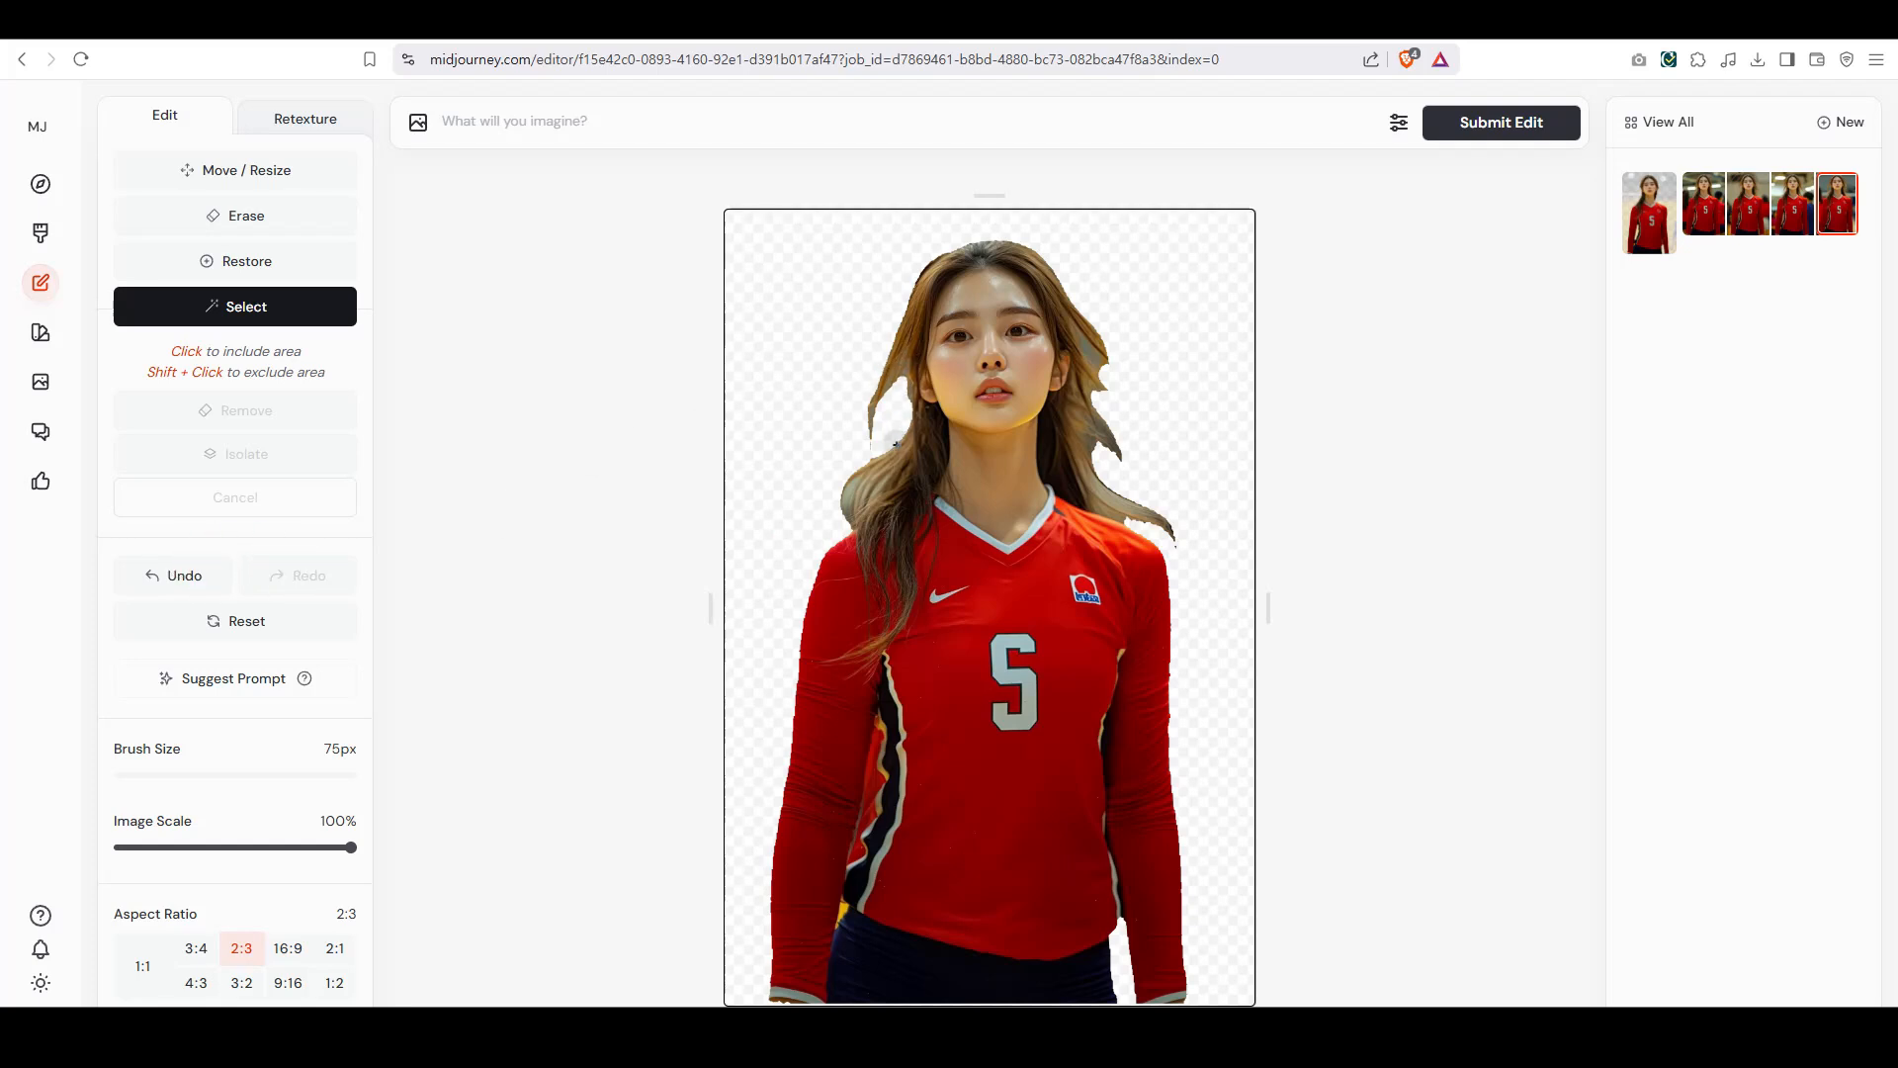
Erase leftover background around the player's hair with a 40 px brush and beside her waist with a 20 px brush
left_click(250, 222)
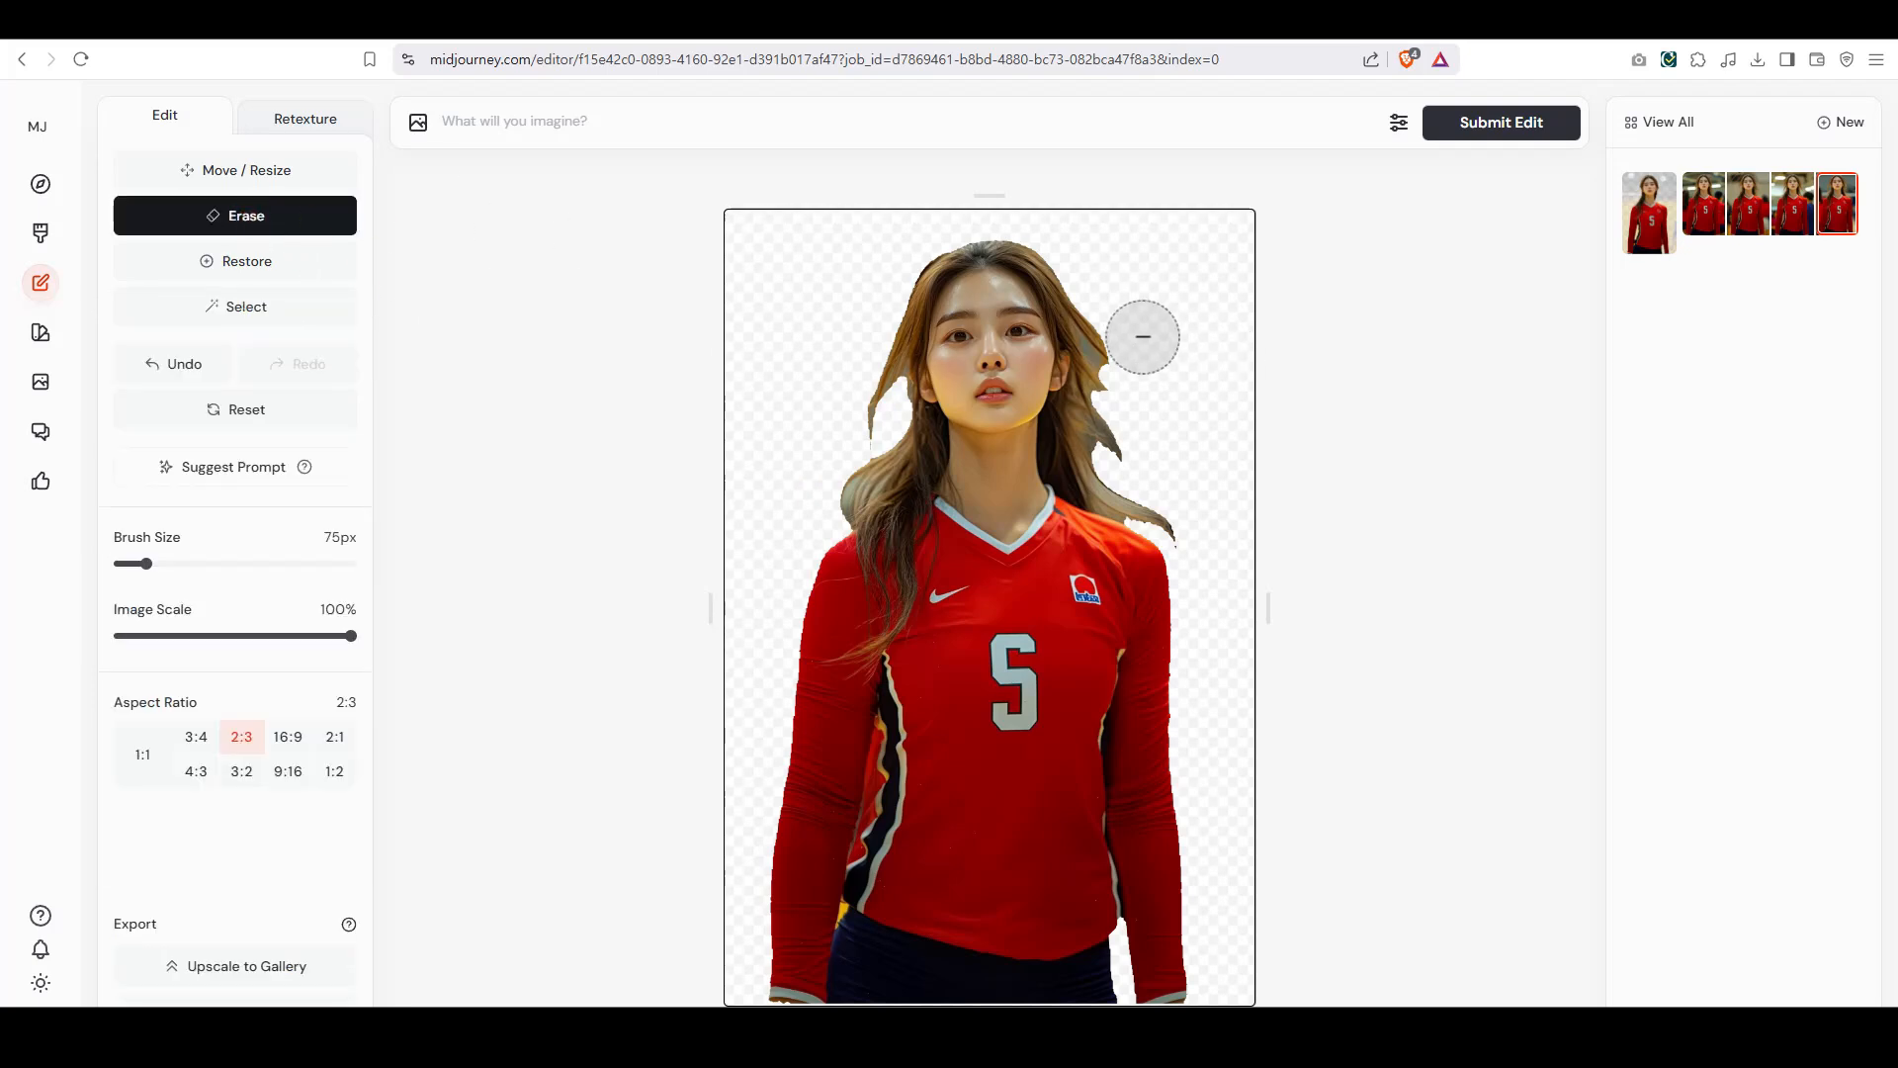
left_click_drag(146, 563, 125, 563)
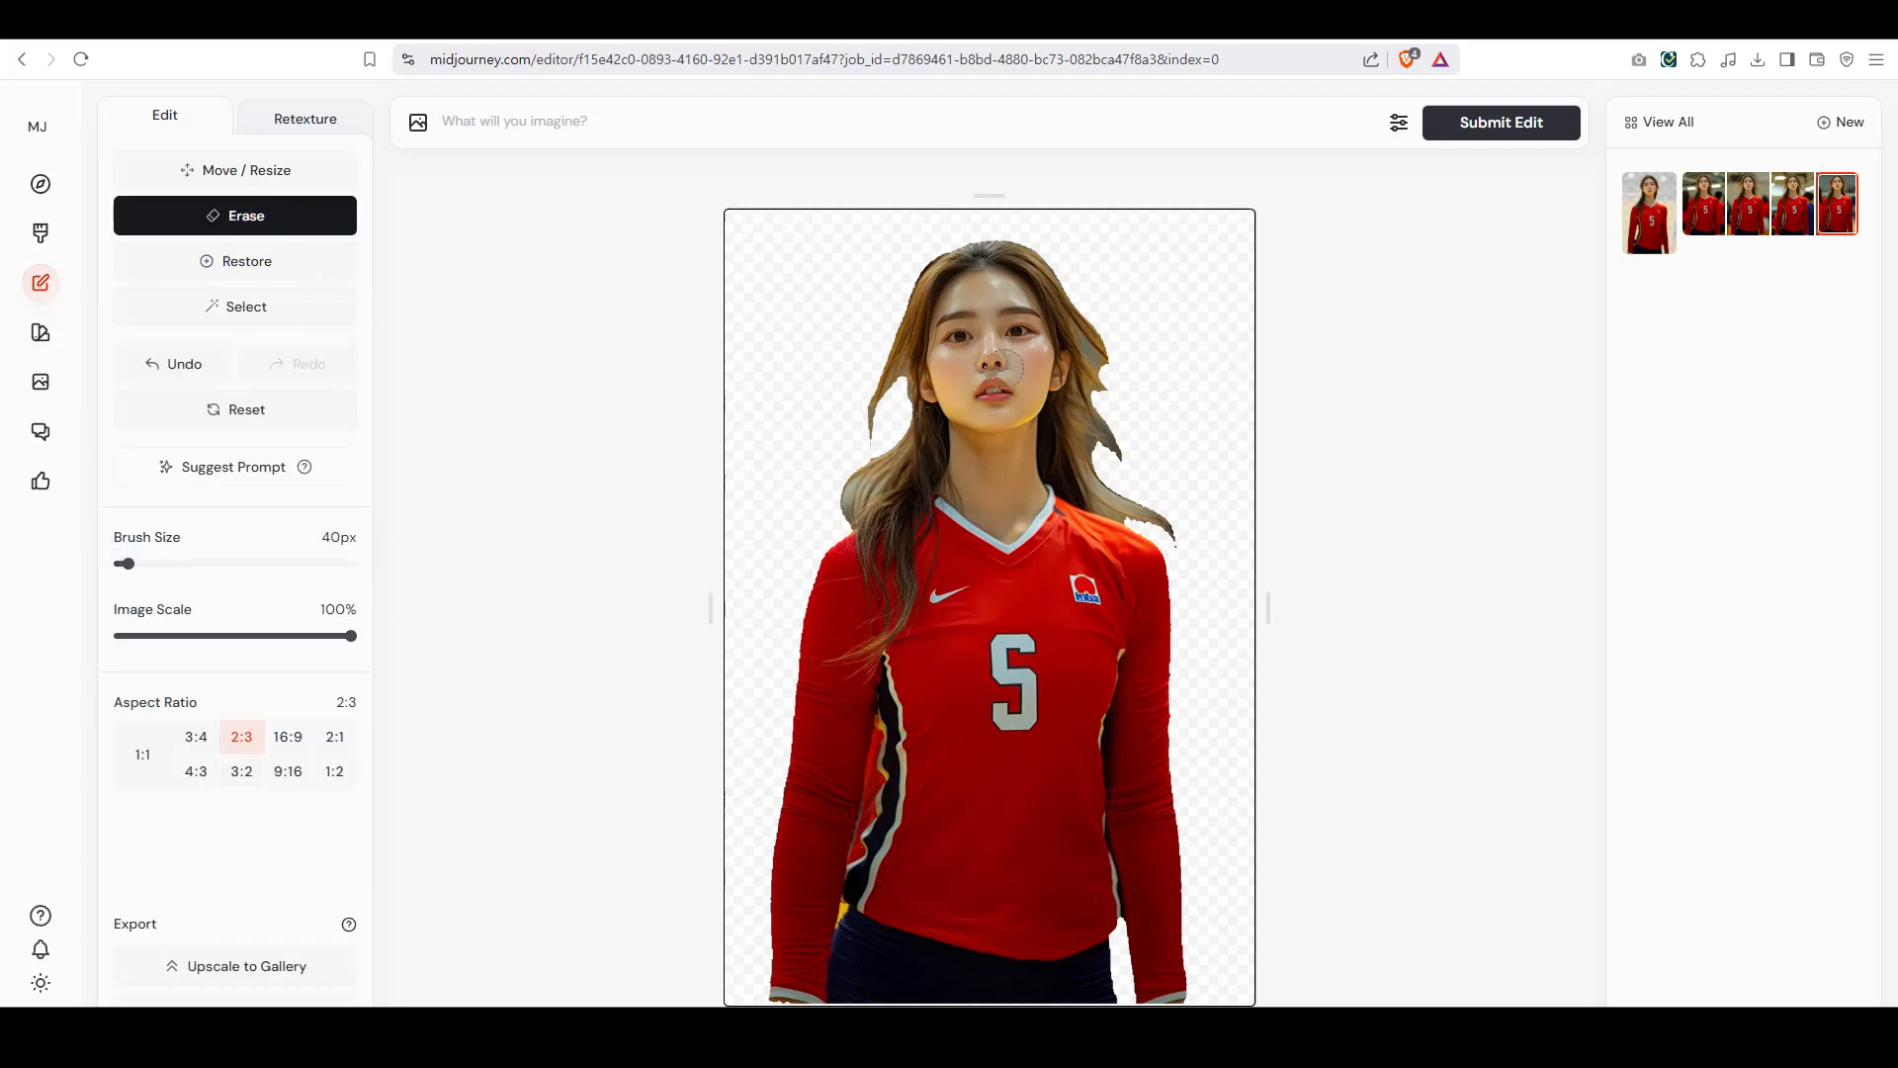
mouse_move(1085, 297)
left_mouse_down()
mouse_move(1114, 491)
mouse_move(1102, 481)
mouse_move(1196, 531)
left_mouse_up()
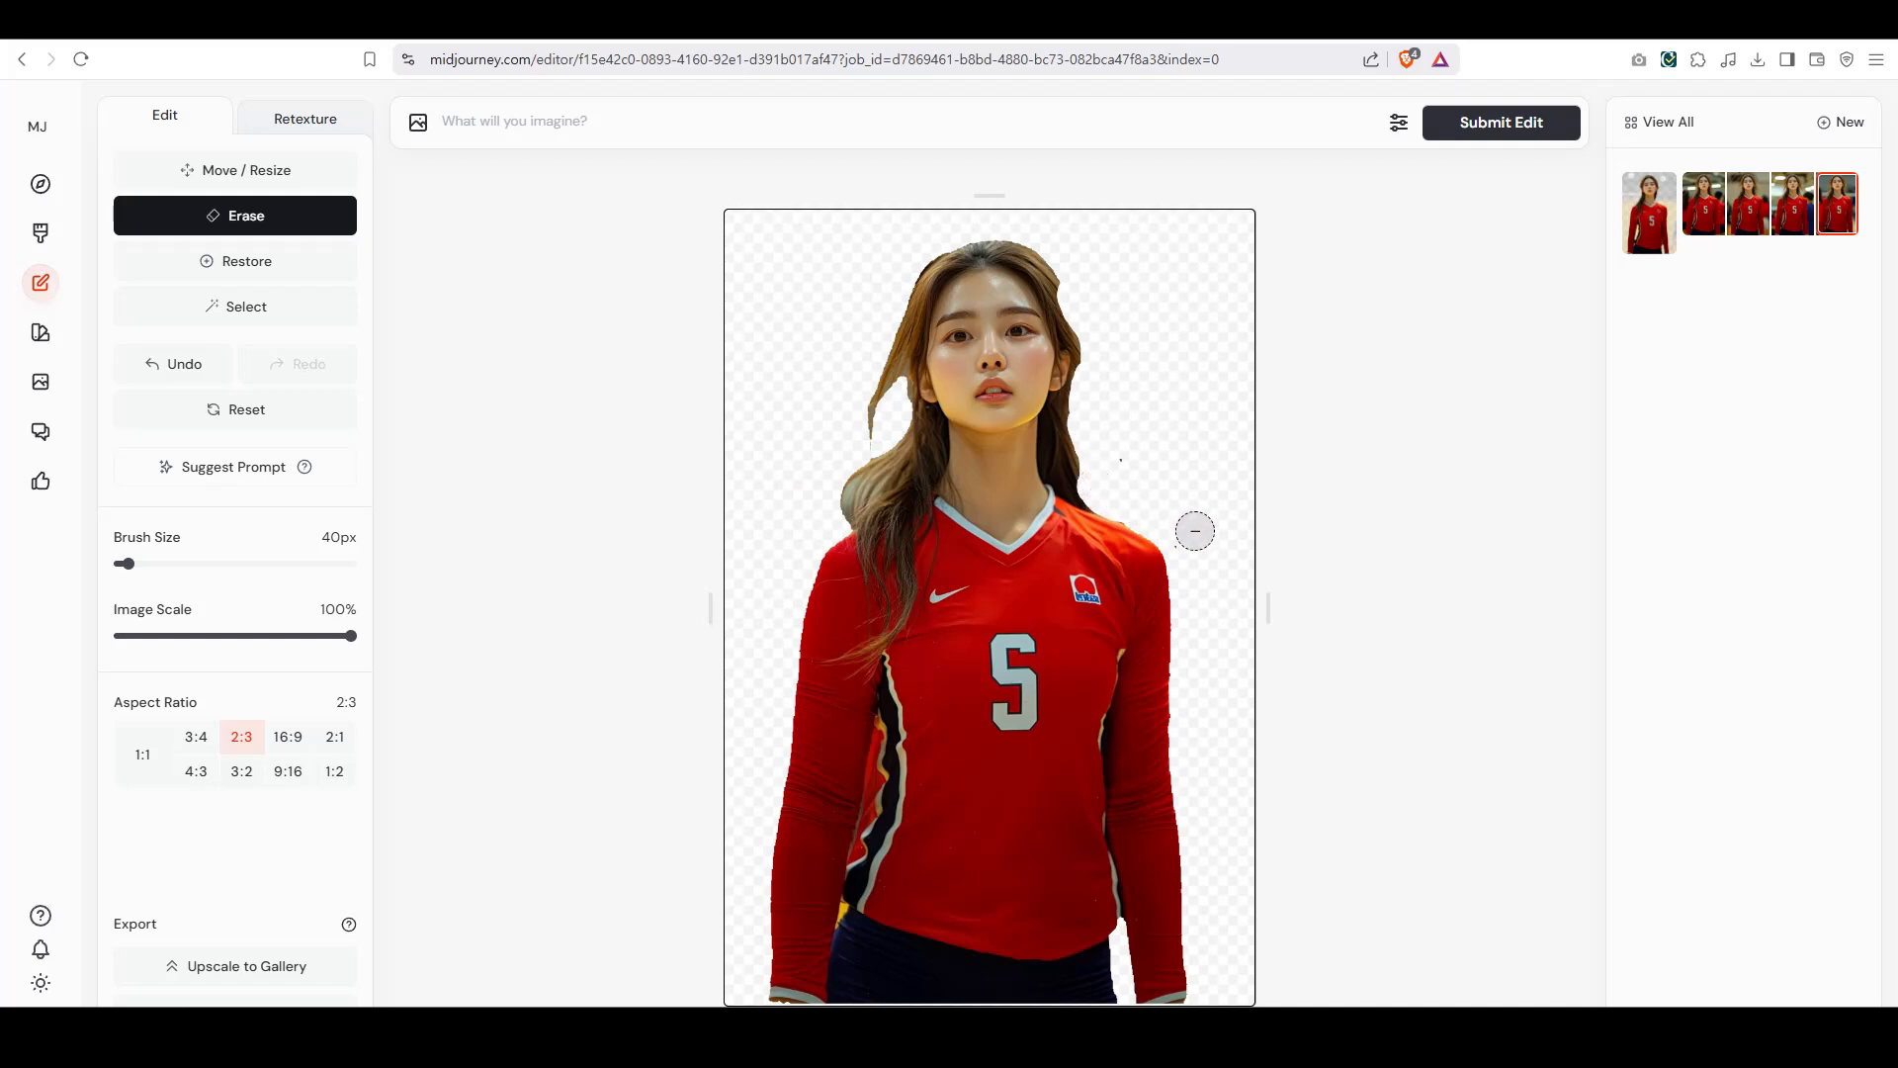
mouse_move(890, 341)
left_mouse_down()
mouse_move(898, 415)
mouse_move(840, 514)
left_mouse_up()
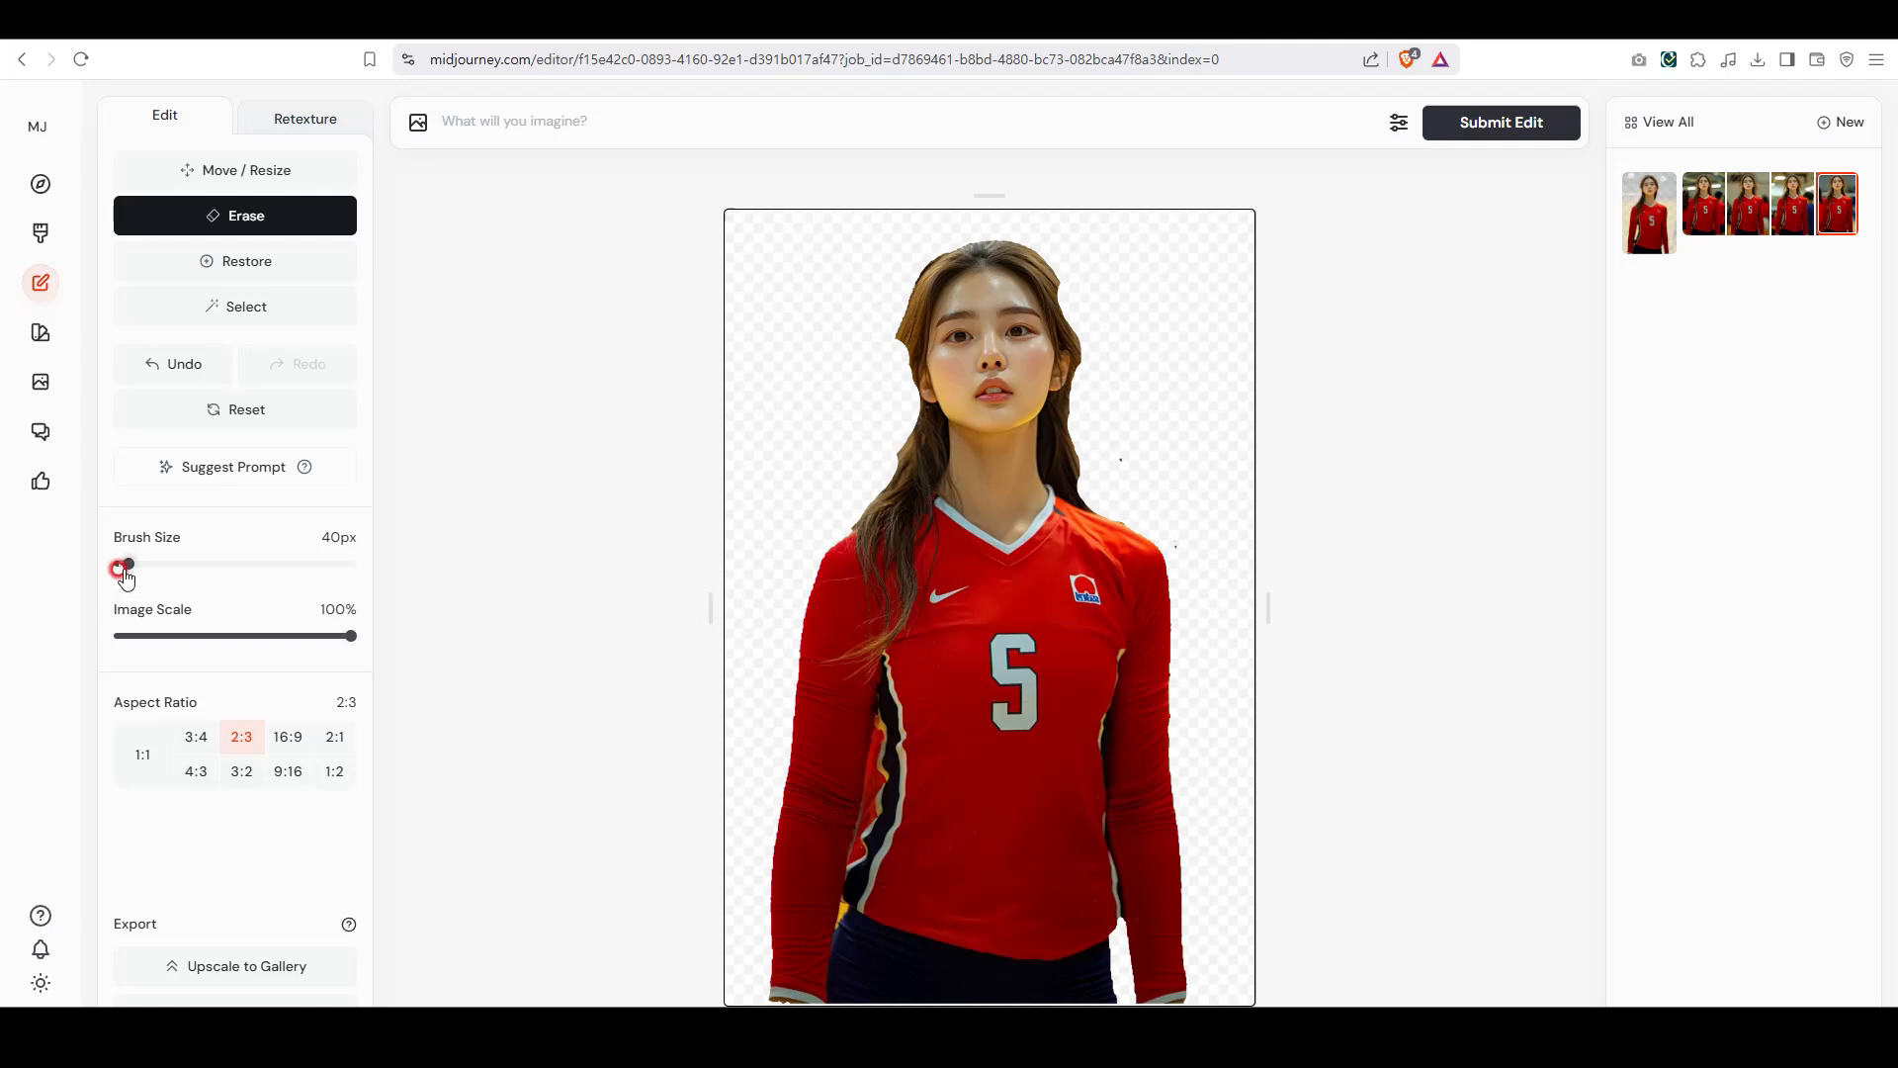
left_click_drag(127, 565, 117, 564)
left_click_drag(840, 906, 837, 922)
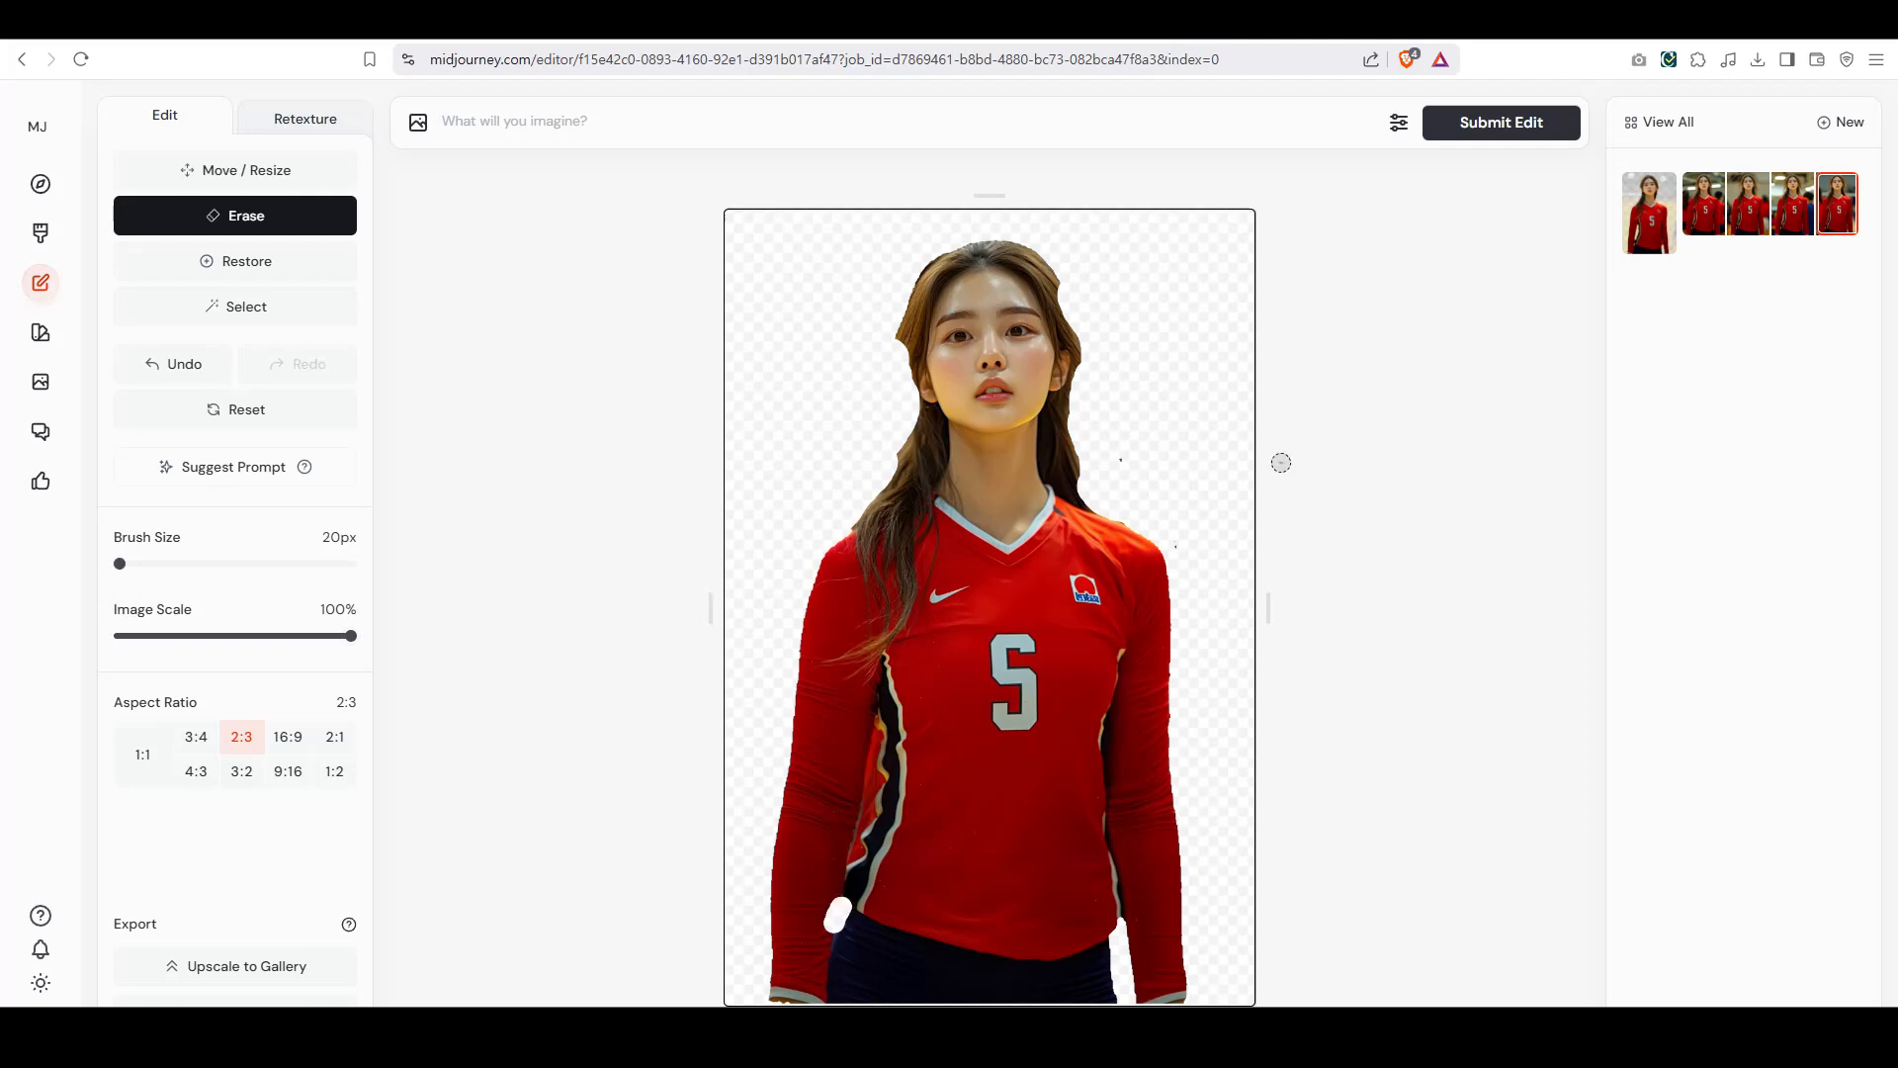
Switch to DeepL with the suggested prompt and reverse the translation direction to Korean into US English
left_click(1668, 30)
left_click(1288, 58)
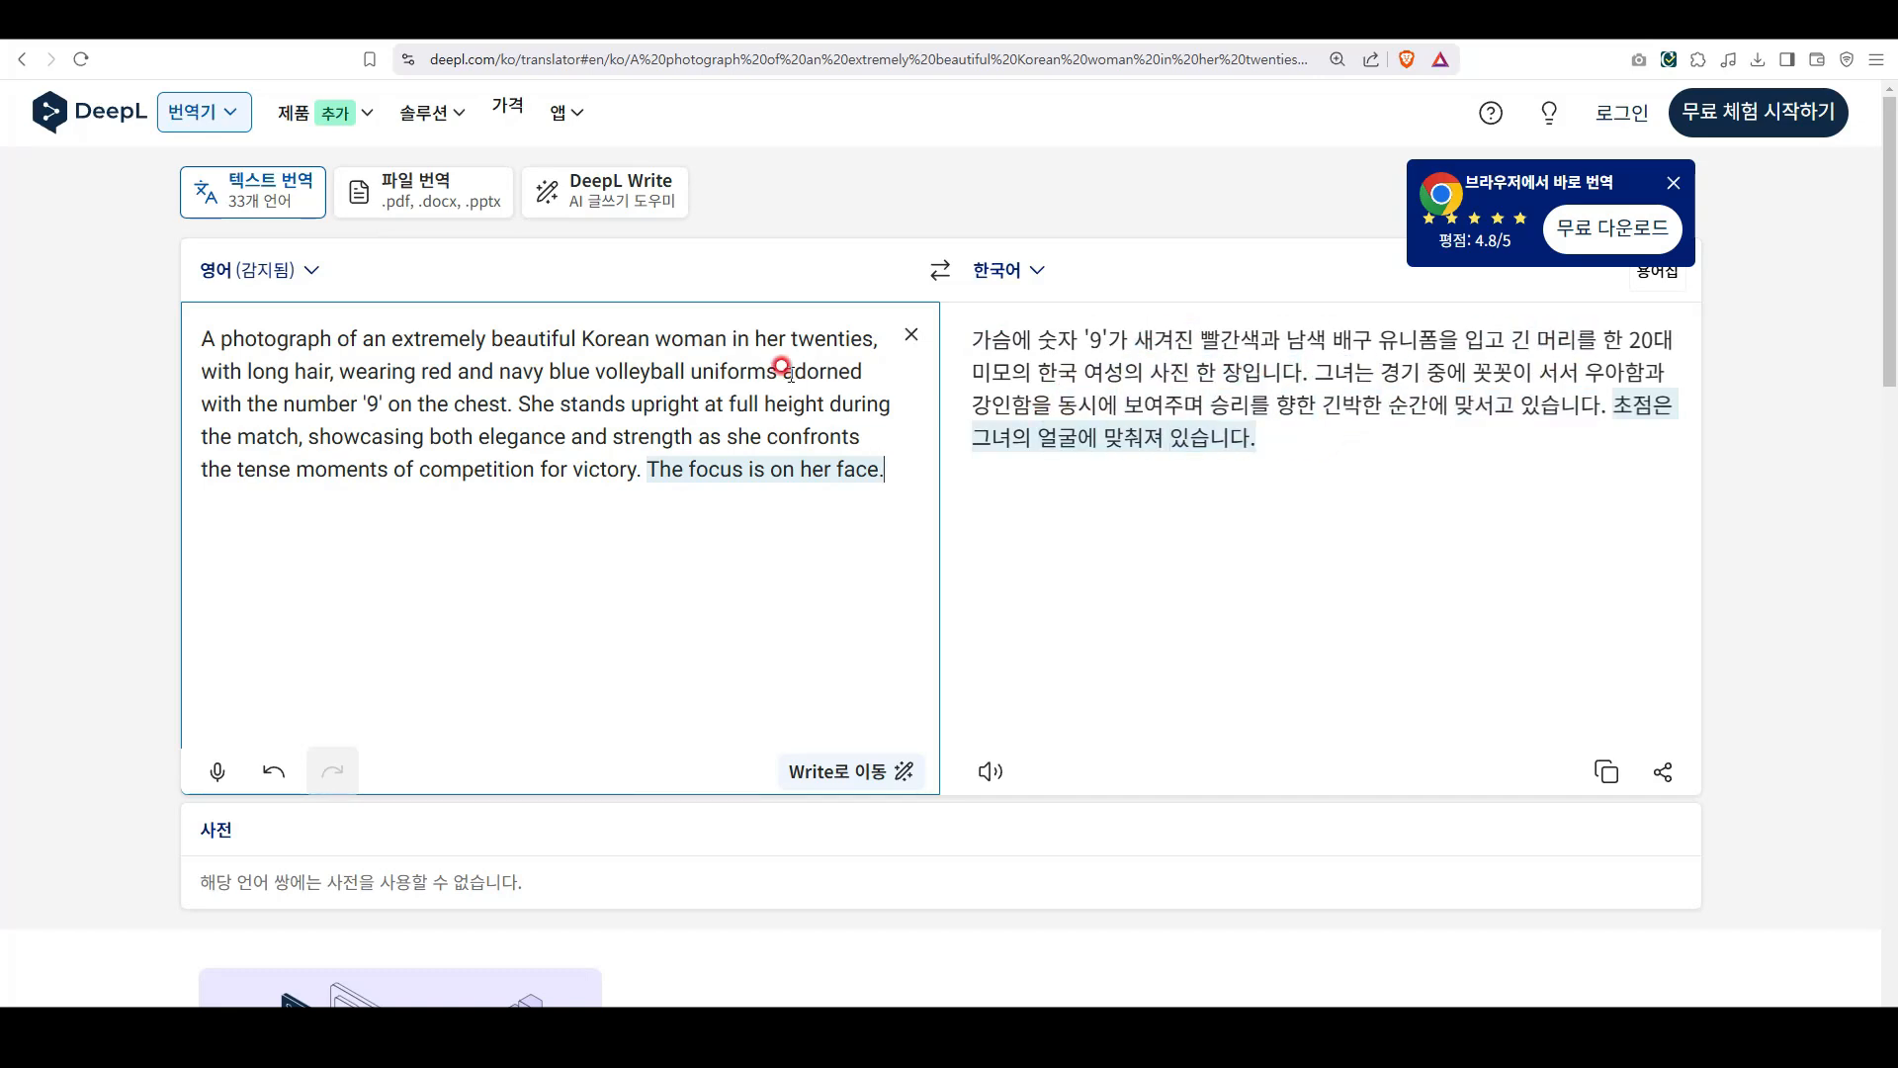
key("ctrl+i")
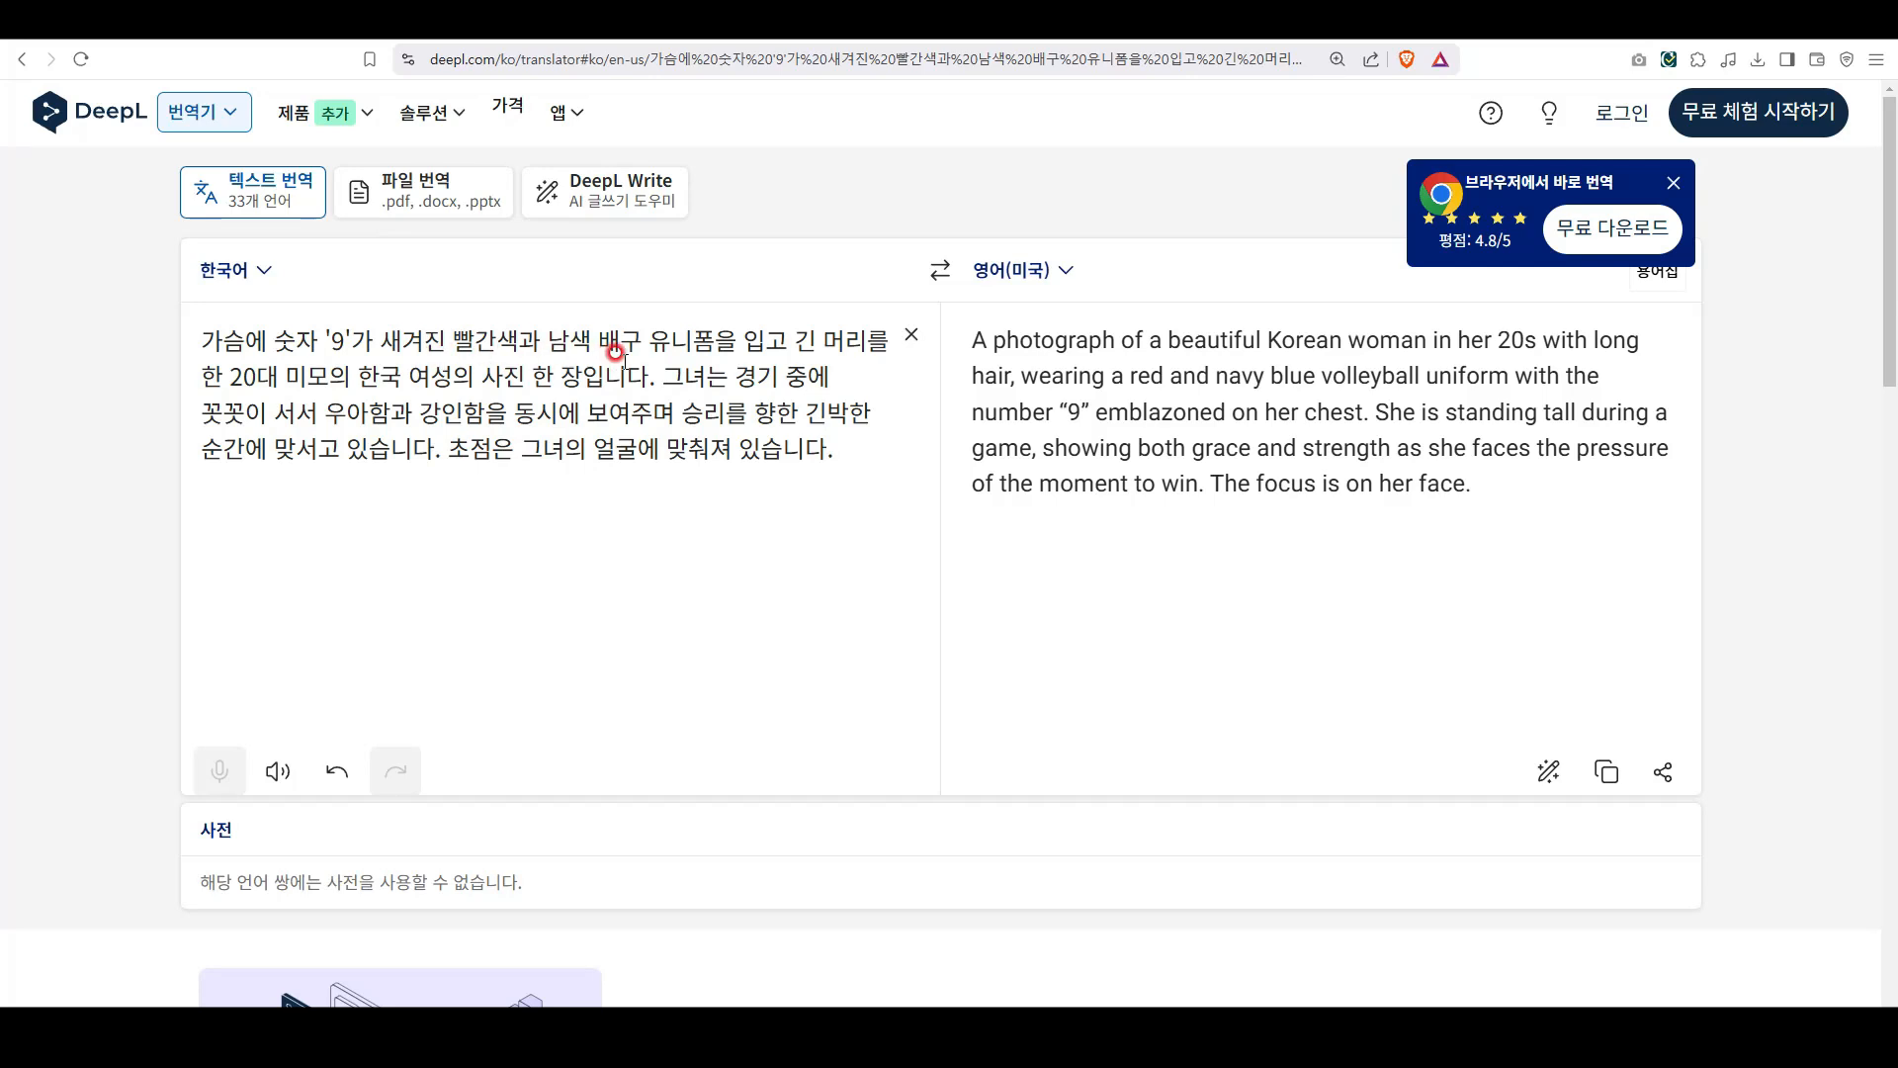
Replace everything after the first Korean sentence with "해변을 배경으로" and copy the English translation
mouse_move(660, 376)
left_mouse_down()
mouse_move(763, 388)
mouse_move(832, 455)
mouse_move(560, 549)
left_mouse_up()
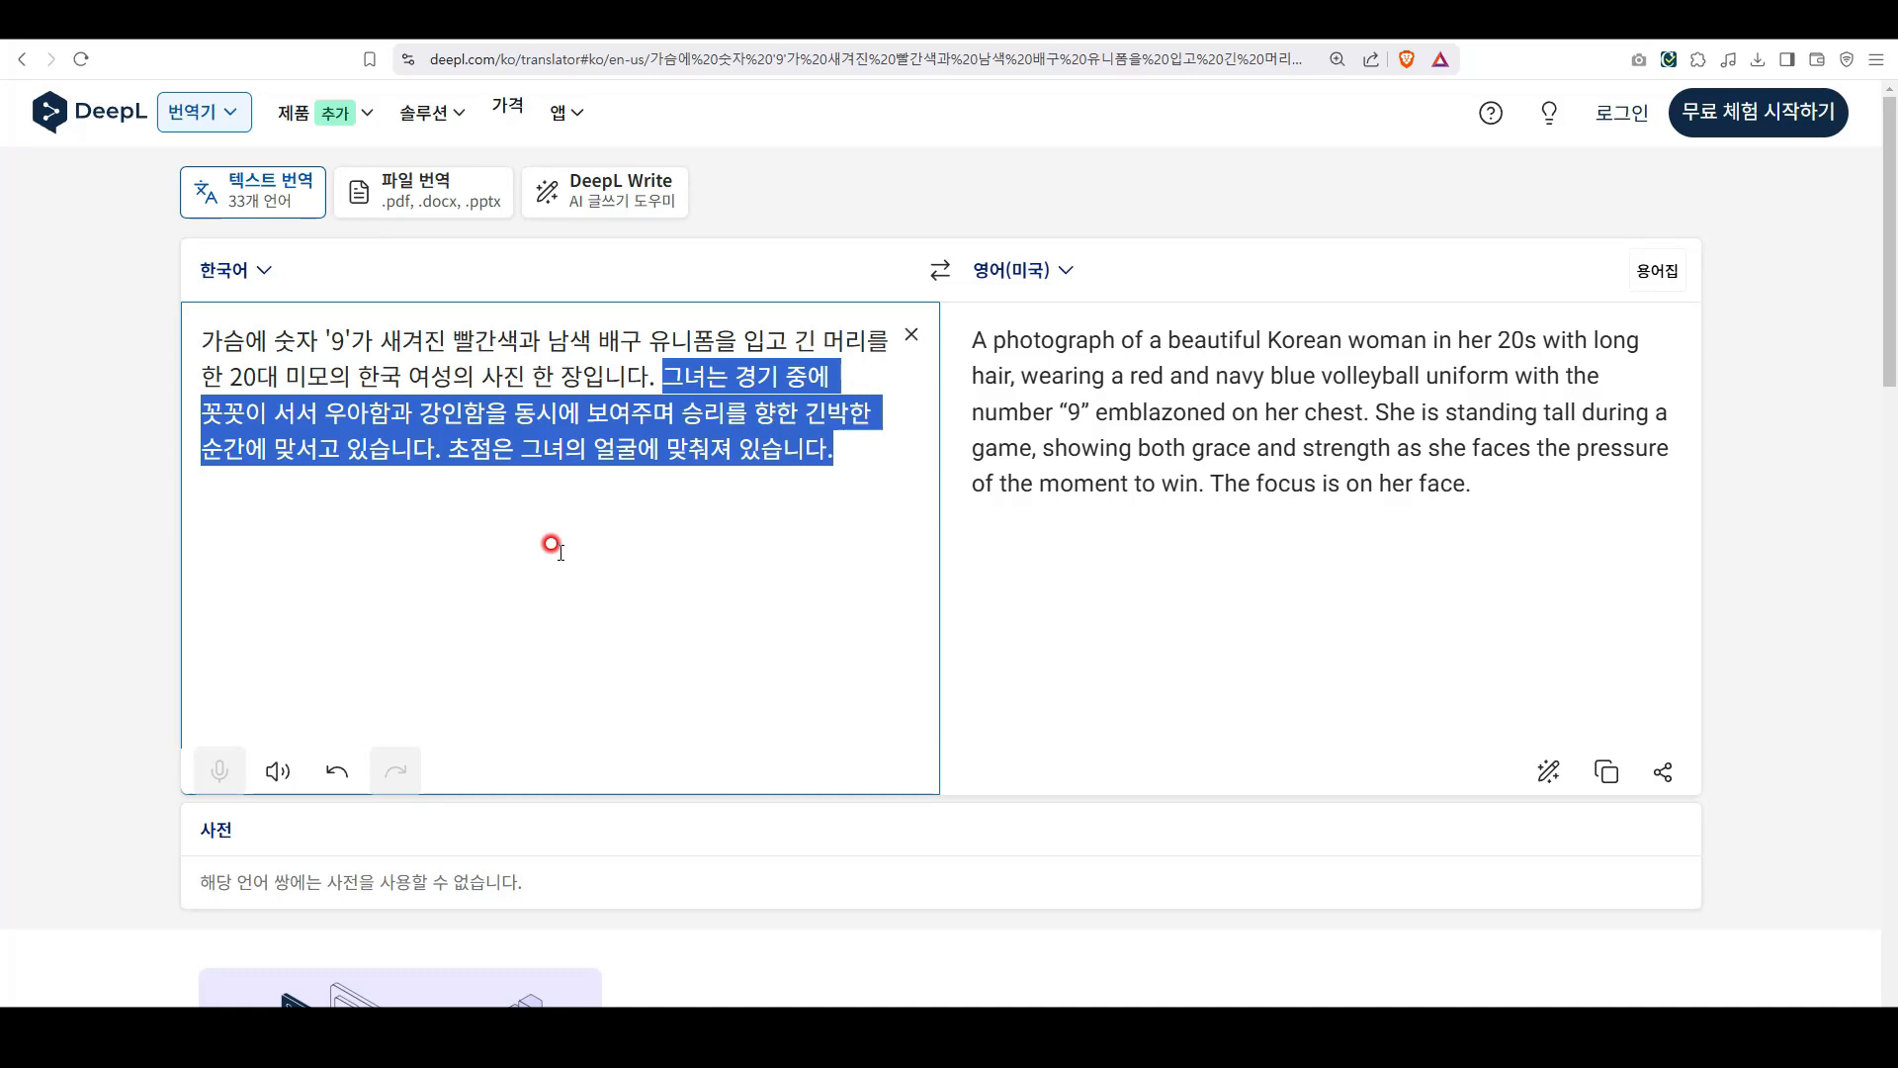
key("BackSpace")
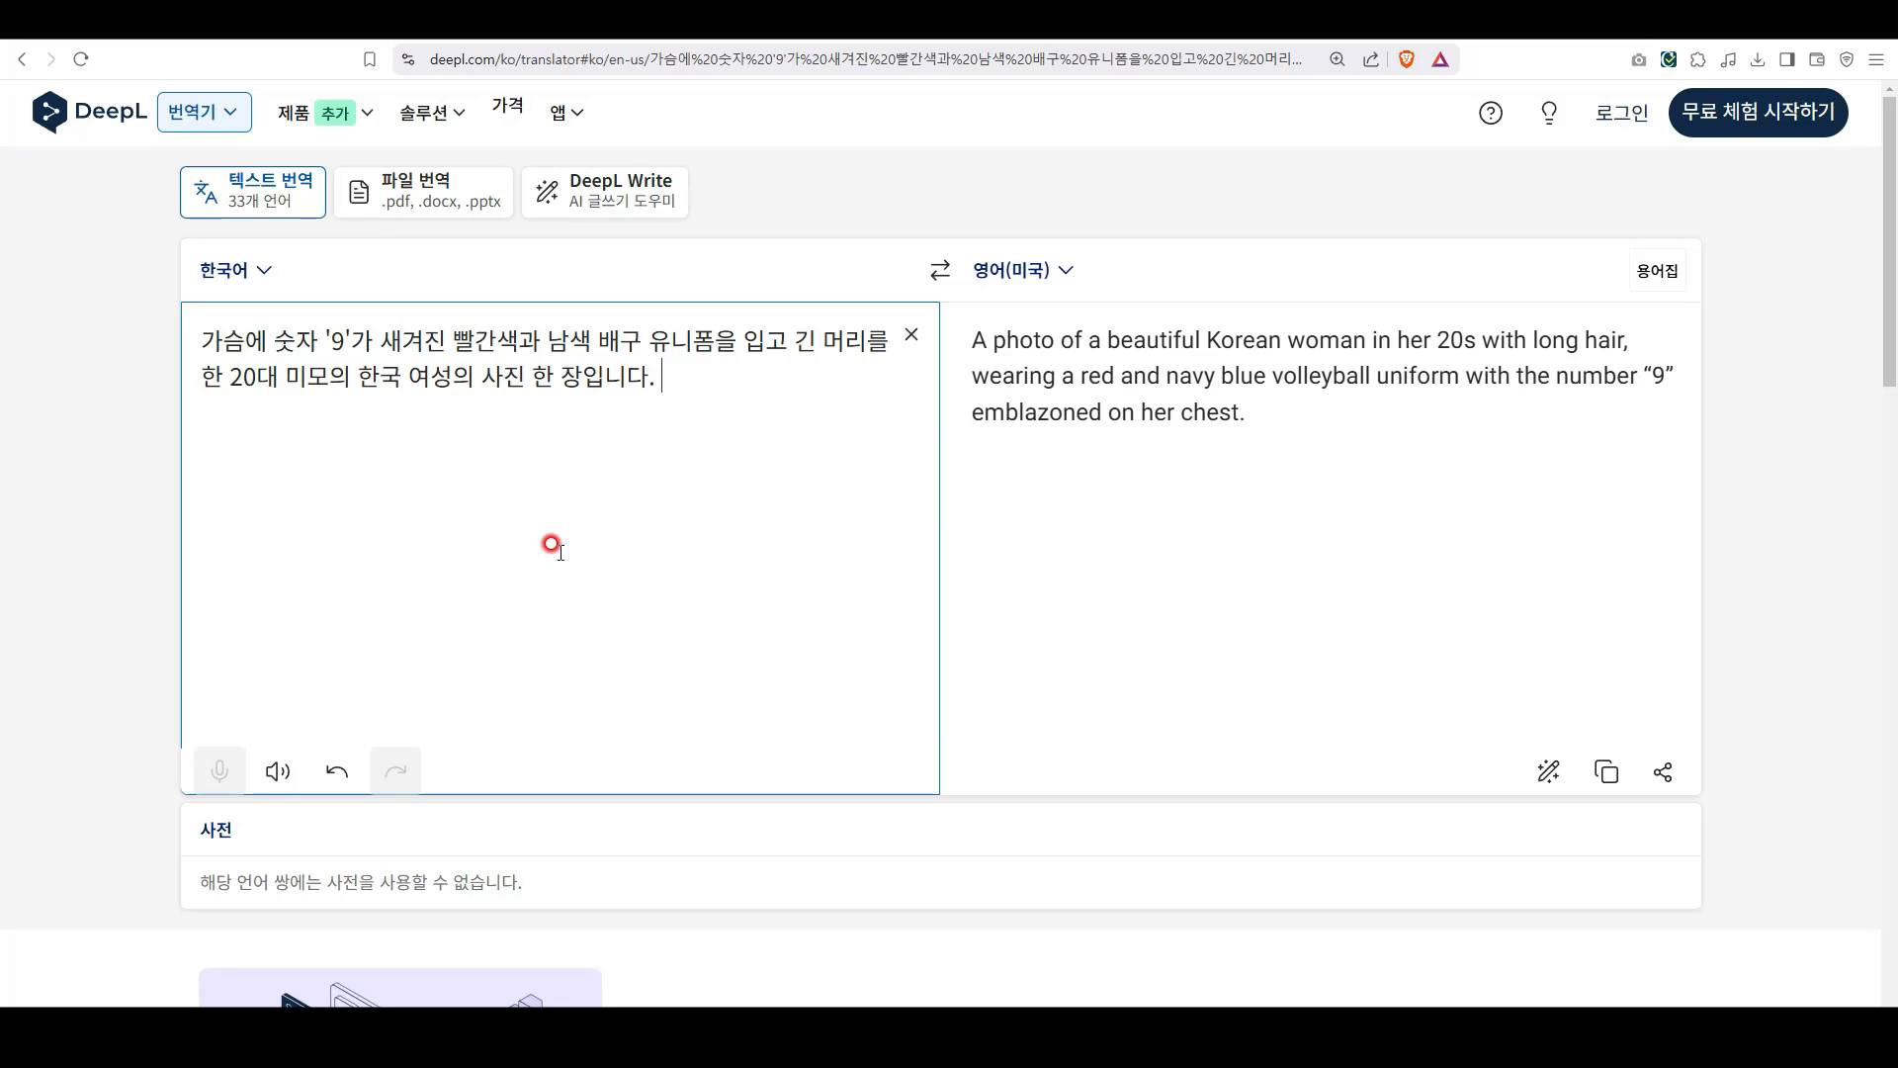
type("해변을 배경으로")
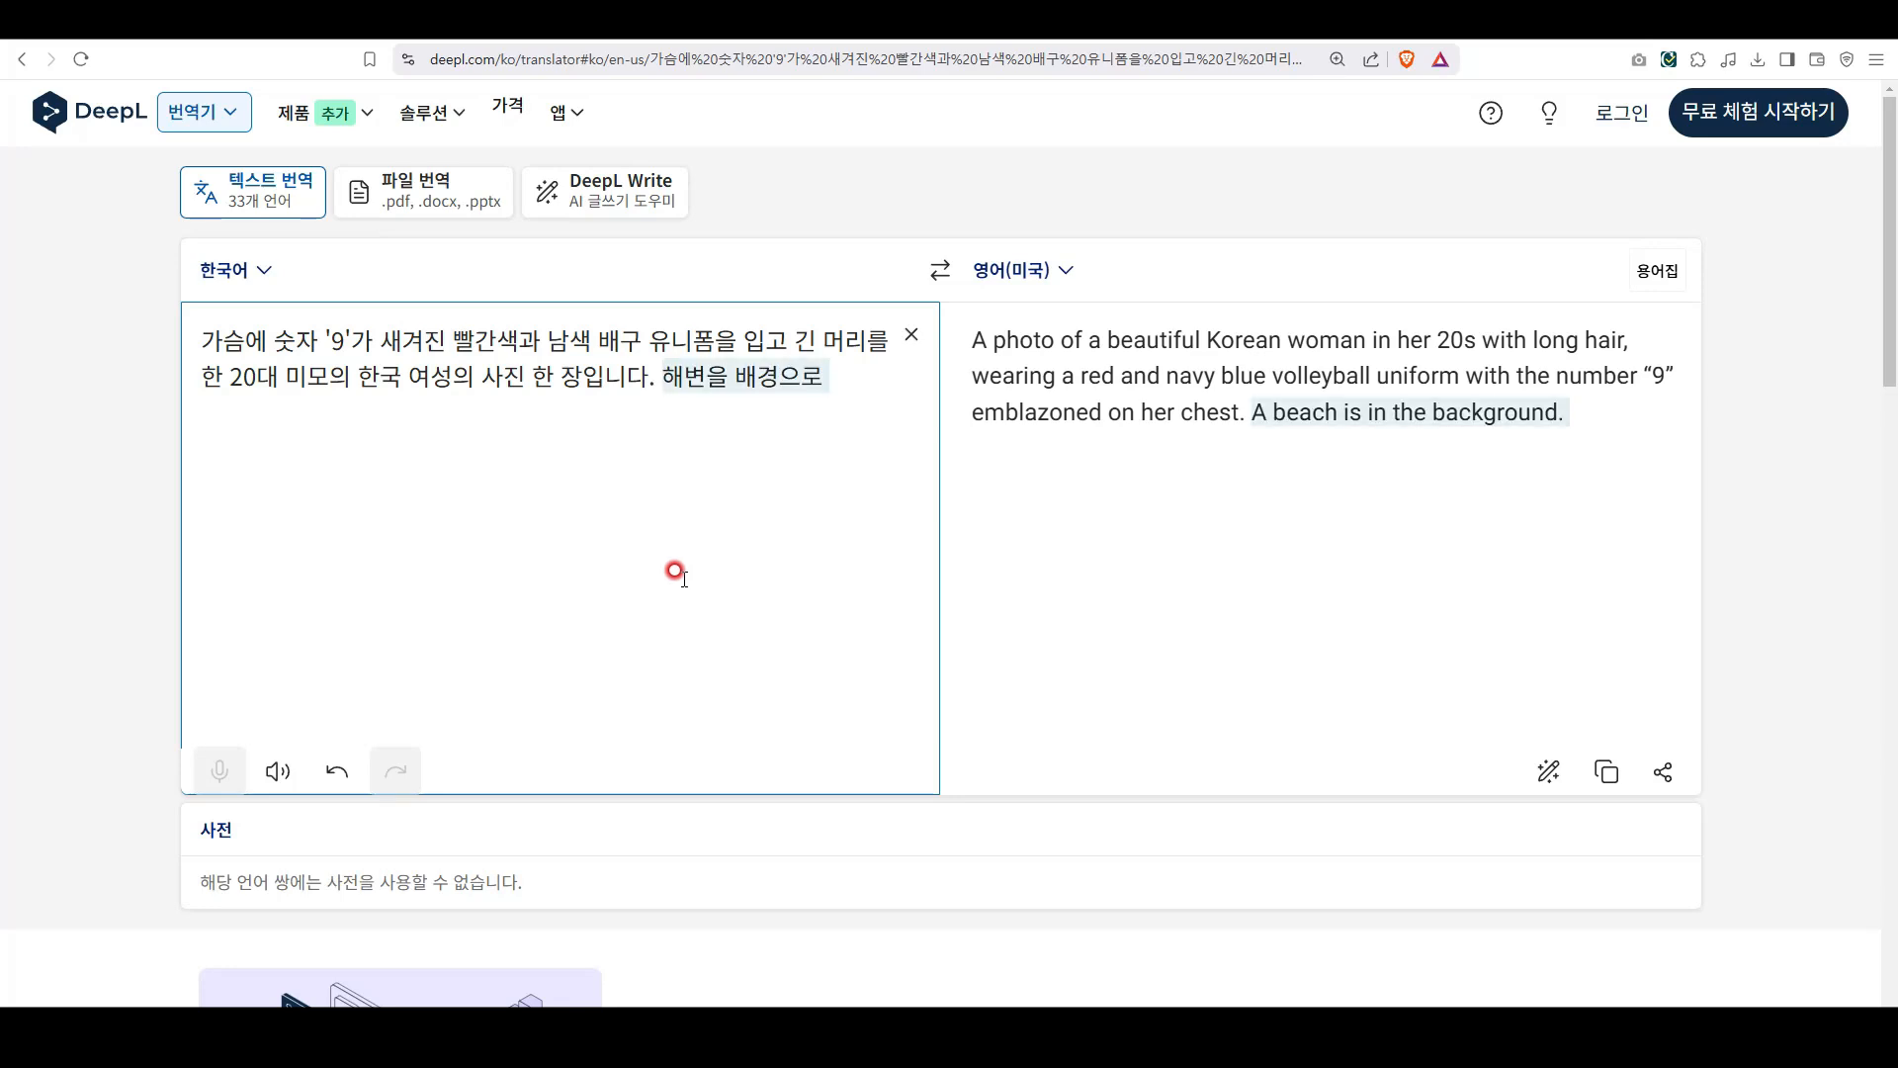
left_click(1606, 771)
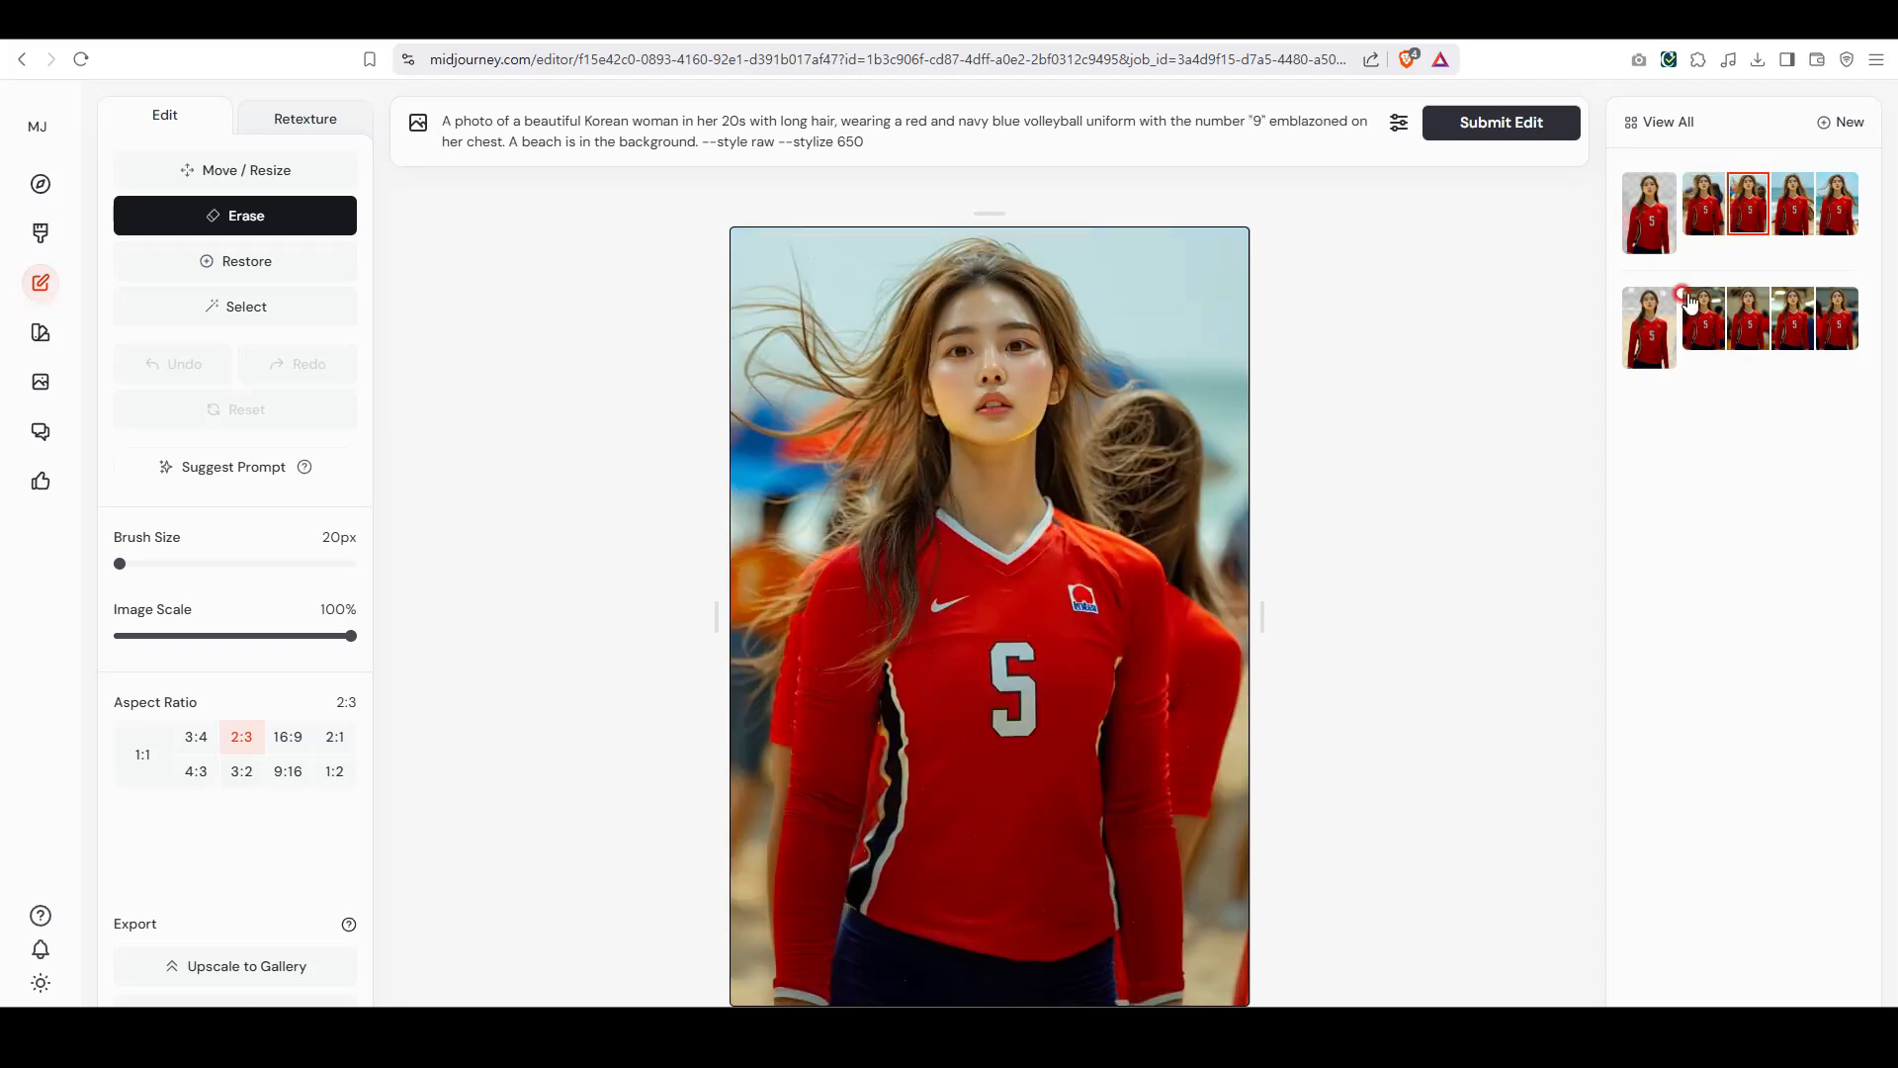
View the third and fourth generated images with the beach background in the Midjourney editor
left_click(1793, 206)
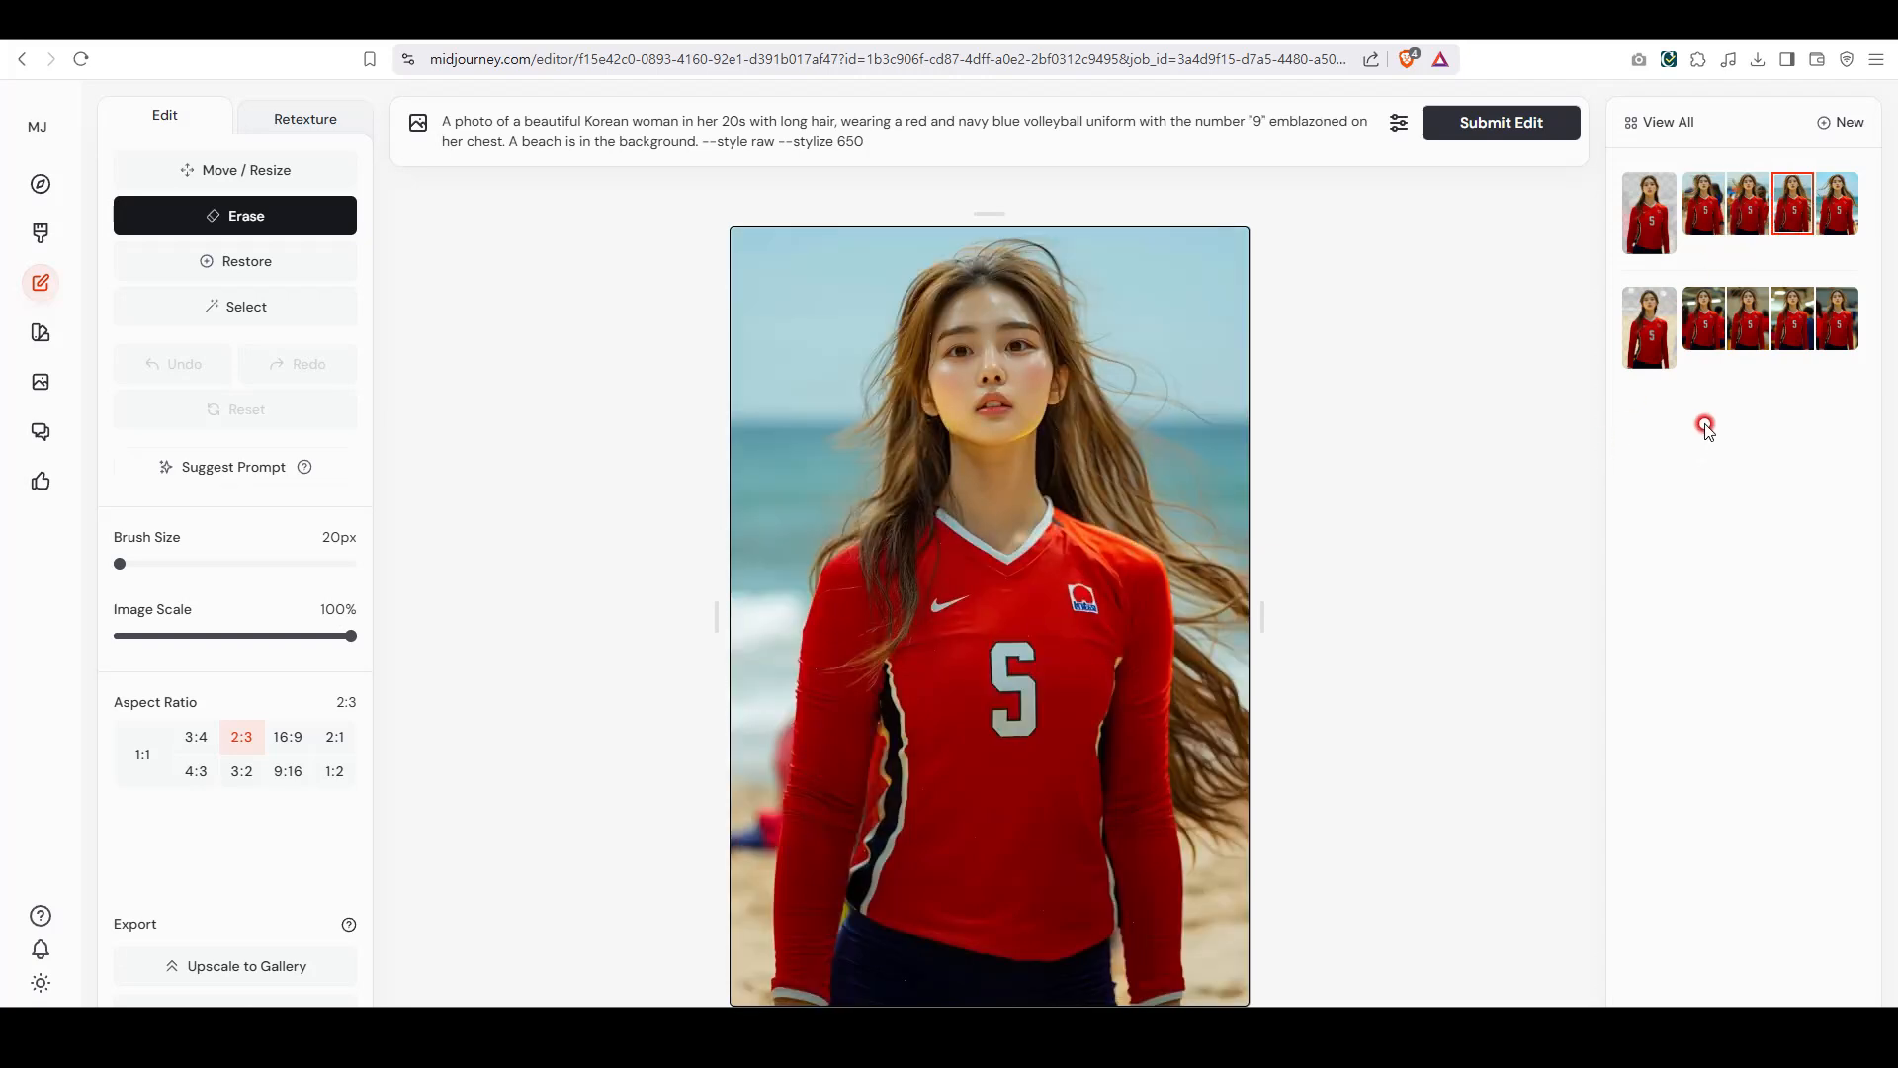
left_click(1837, 209)
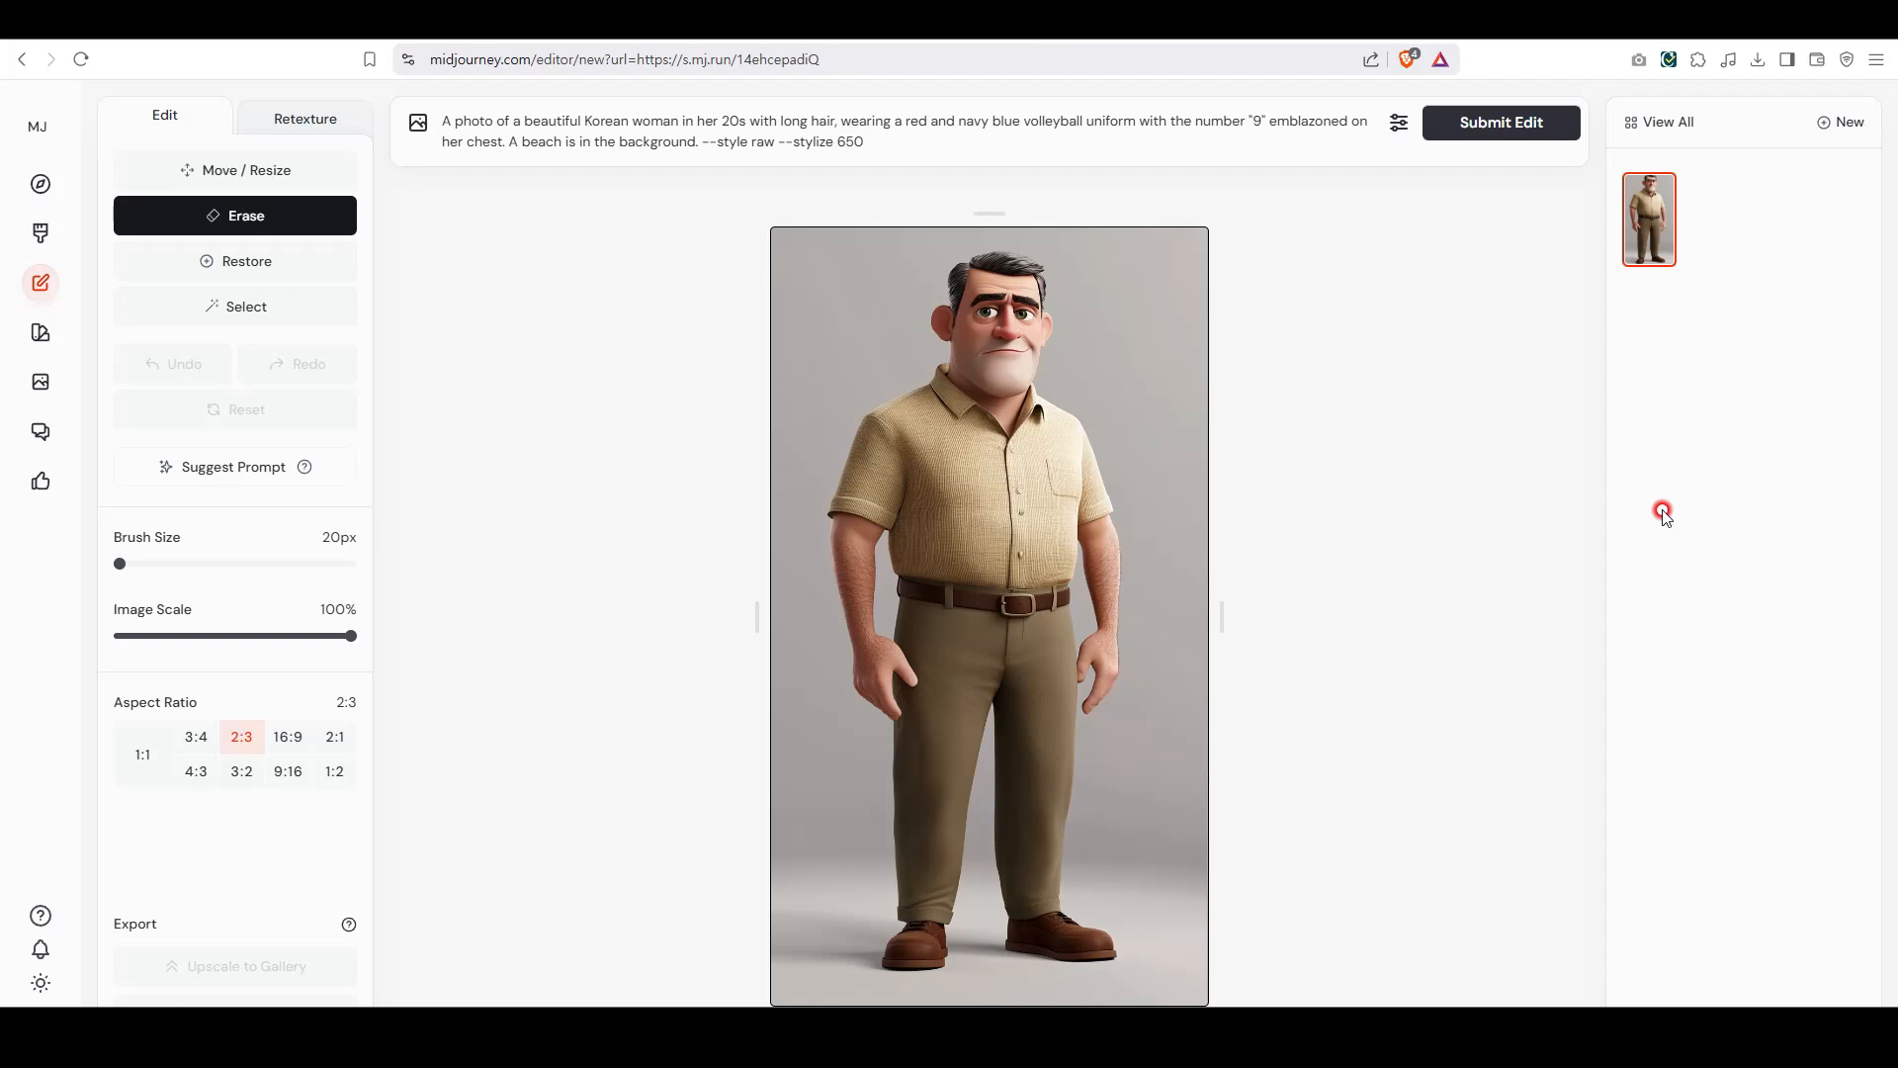
Try to smart-select the plain grey background around the man, and undo the last selection change
left_click(288, 310)
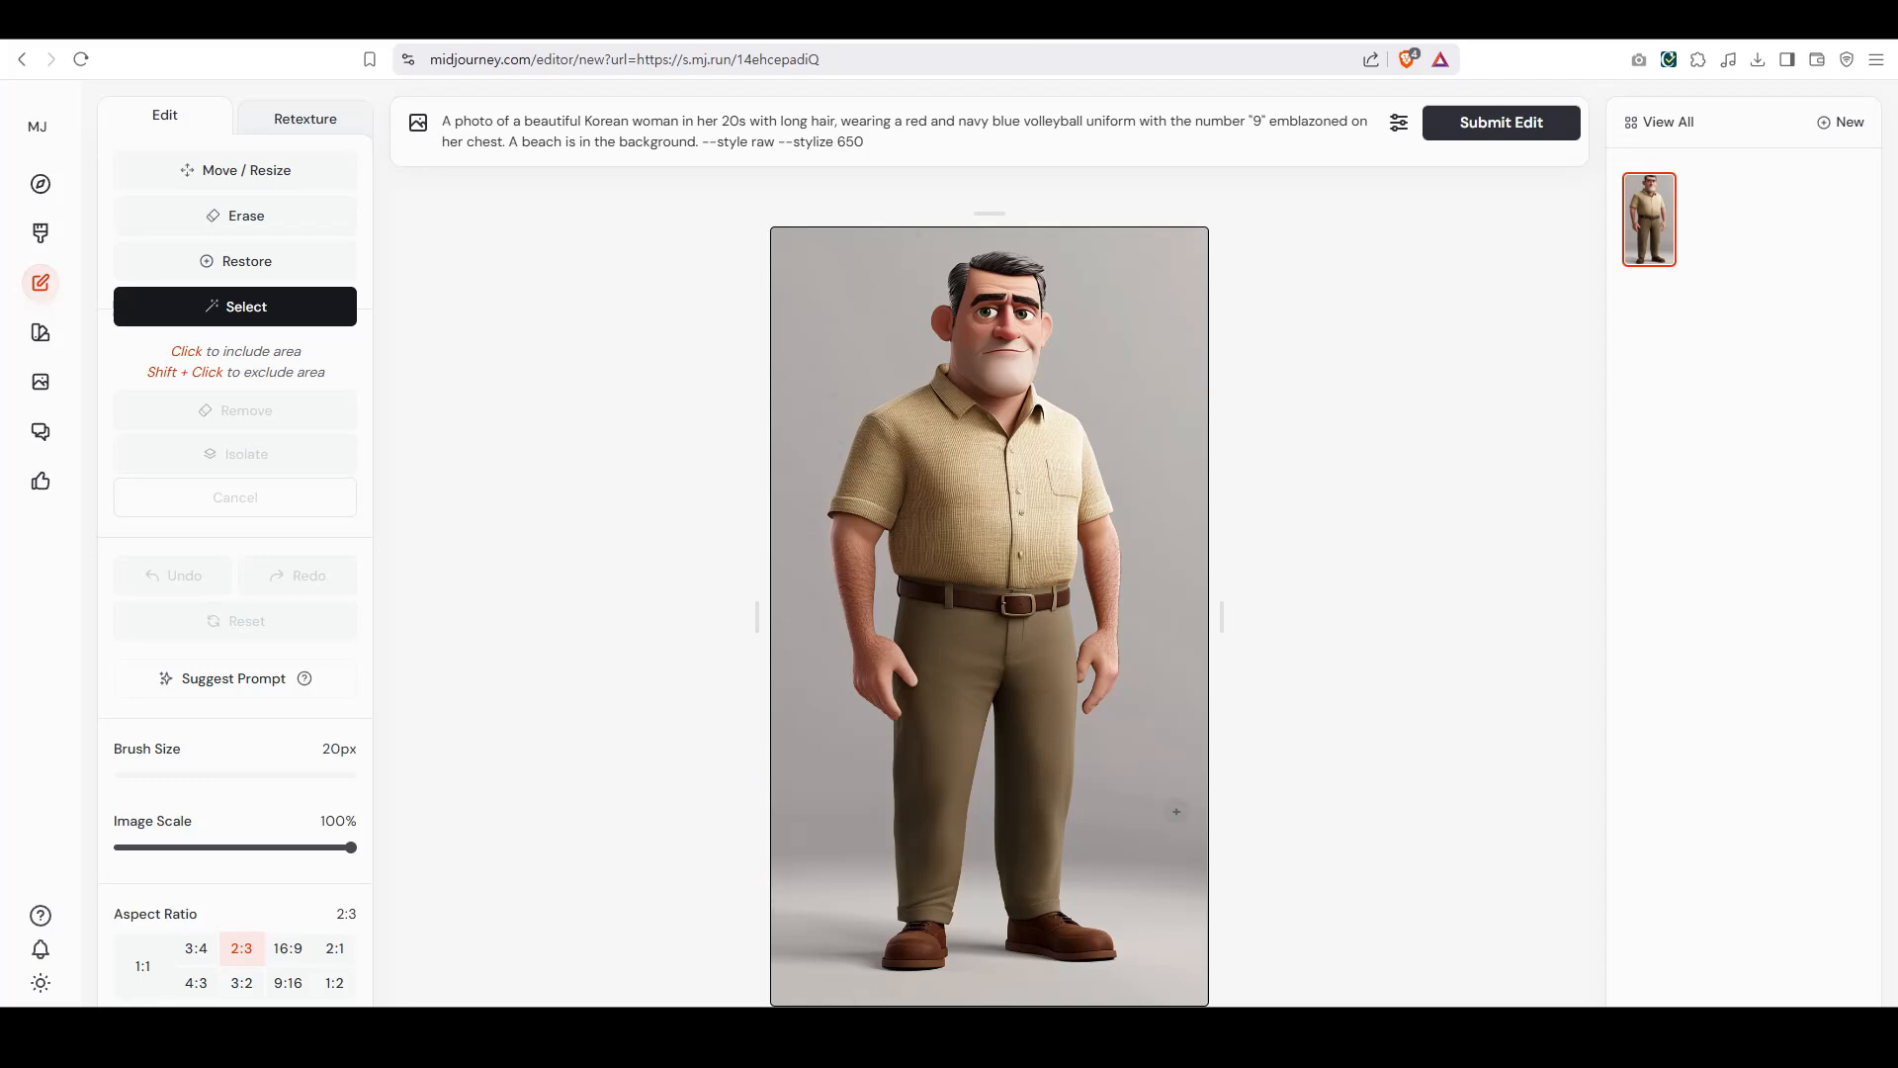
left_click(980, 239)
left_click(1161, 255)
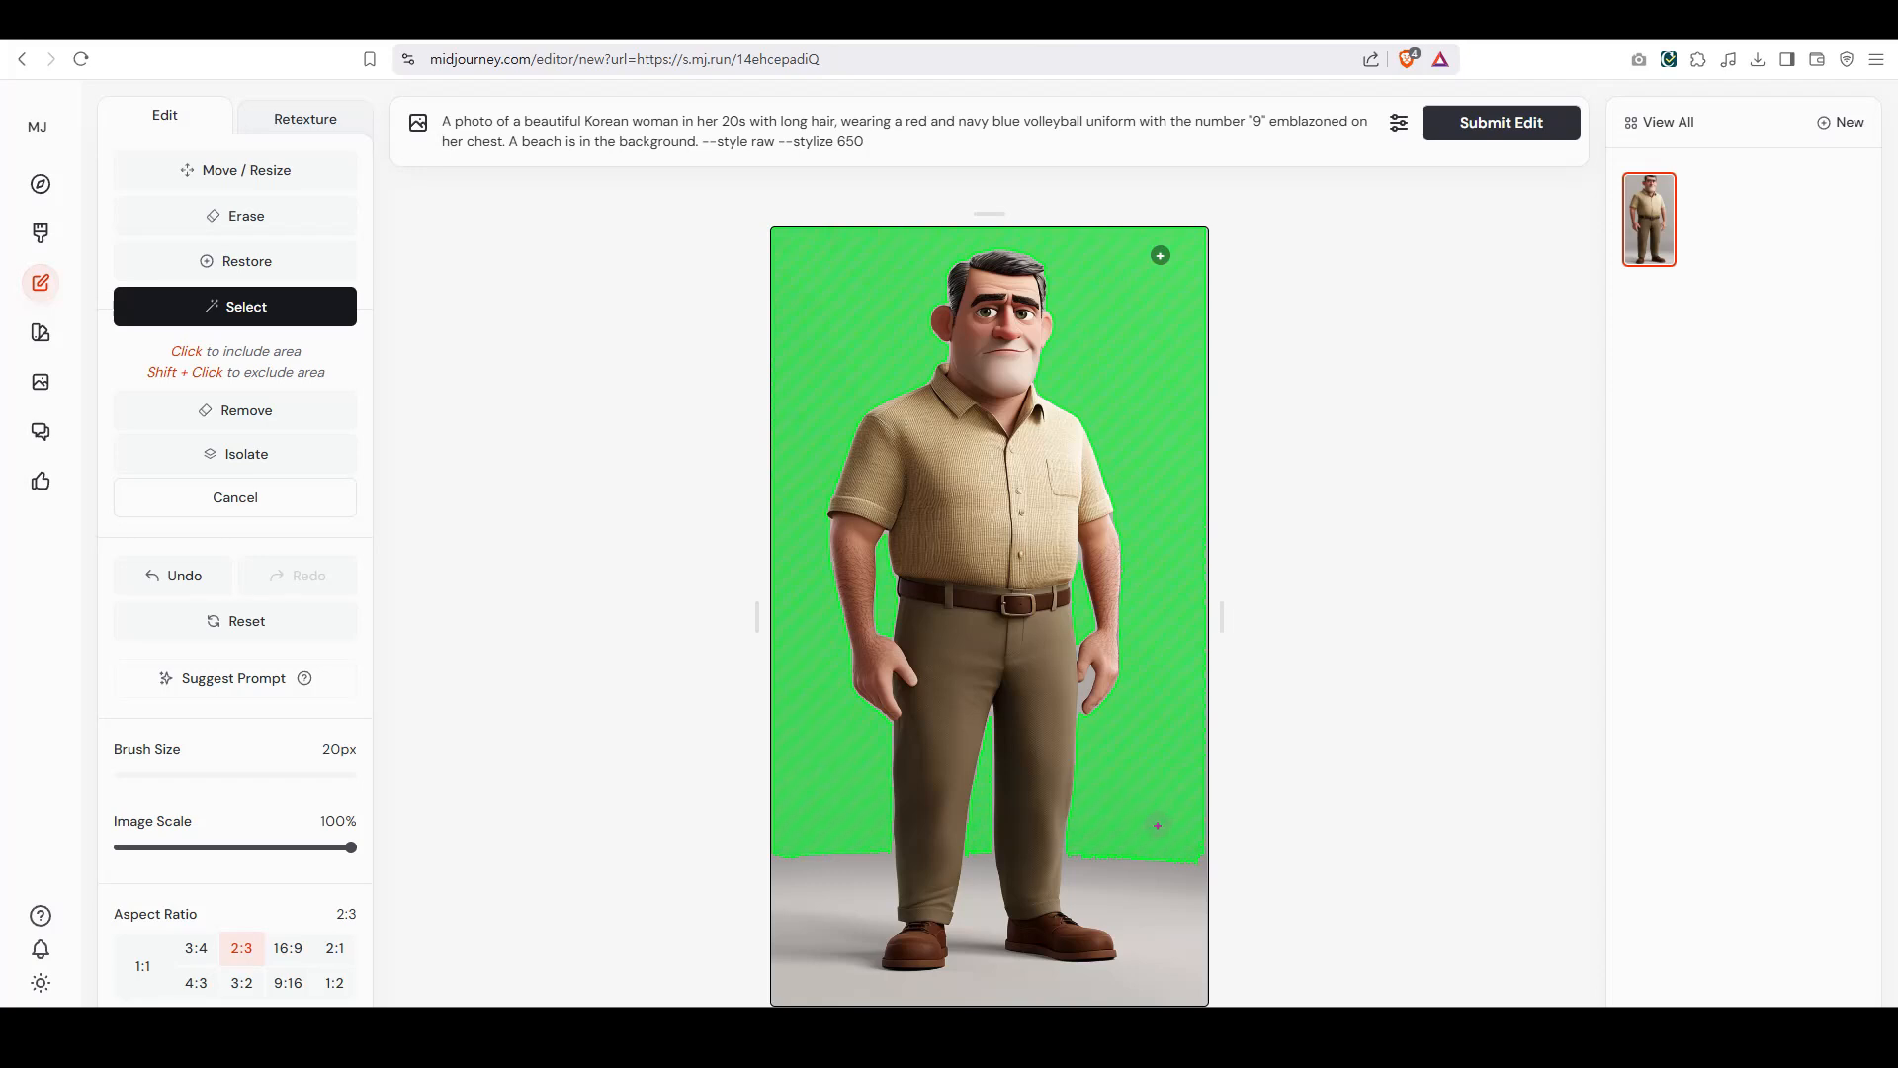
key("ctrl+z")
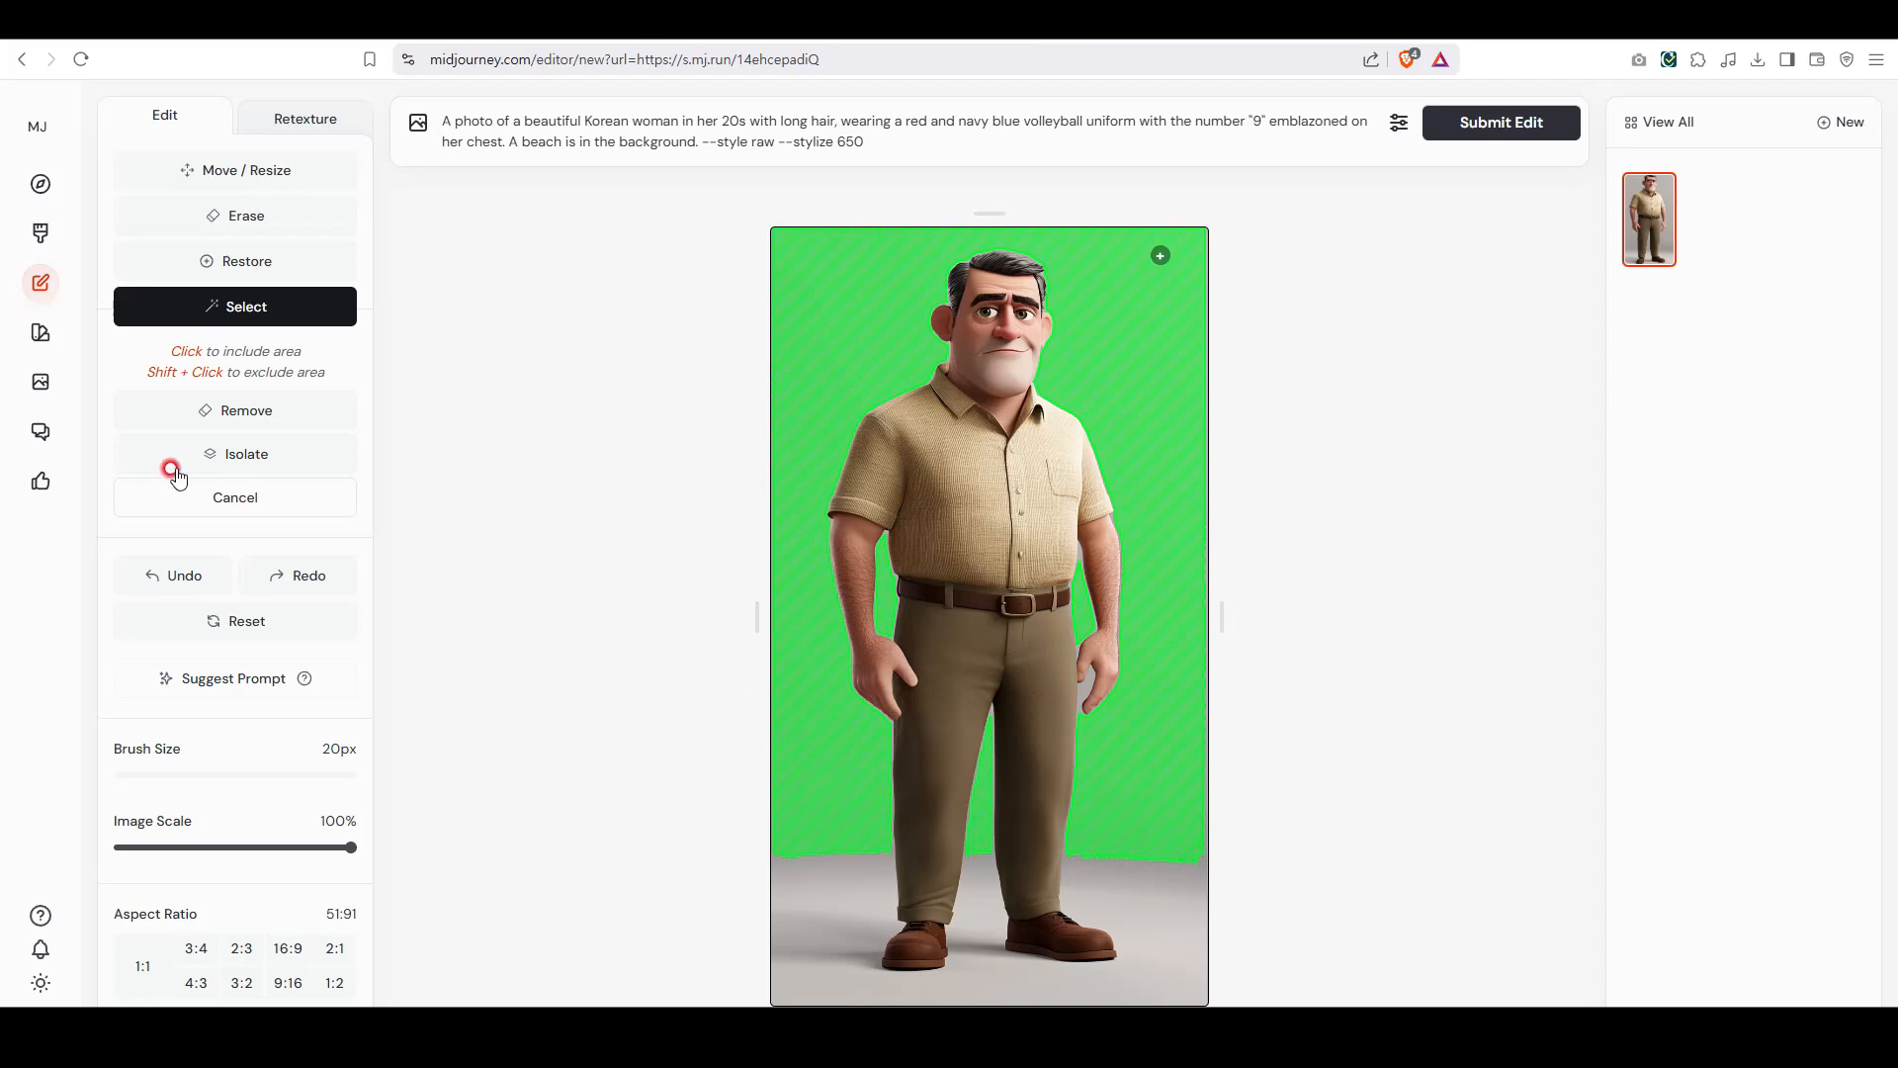
Smart-select the man's shirt and trousers as one figure and isolate him from the grey background
left_click(208, 216)
left_click(242, 306)
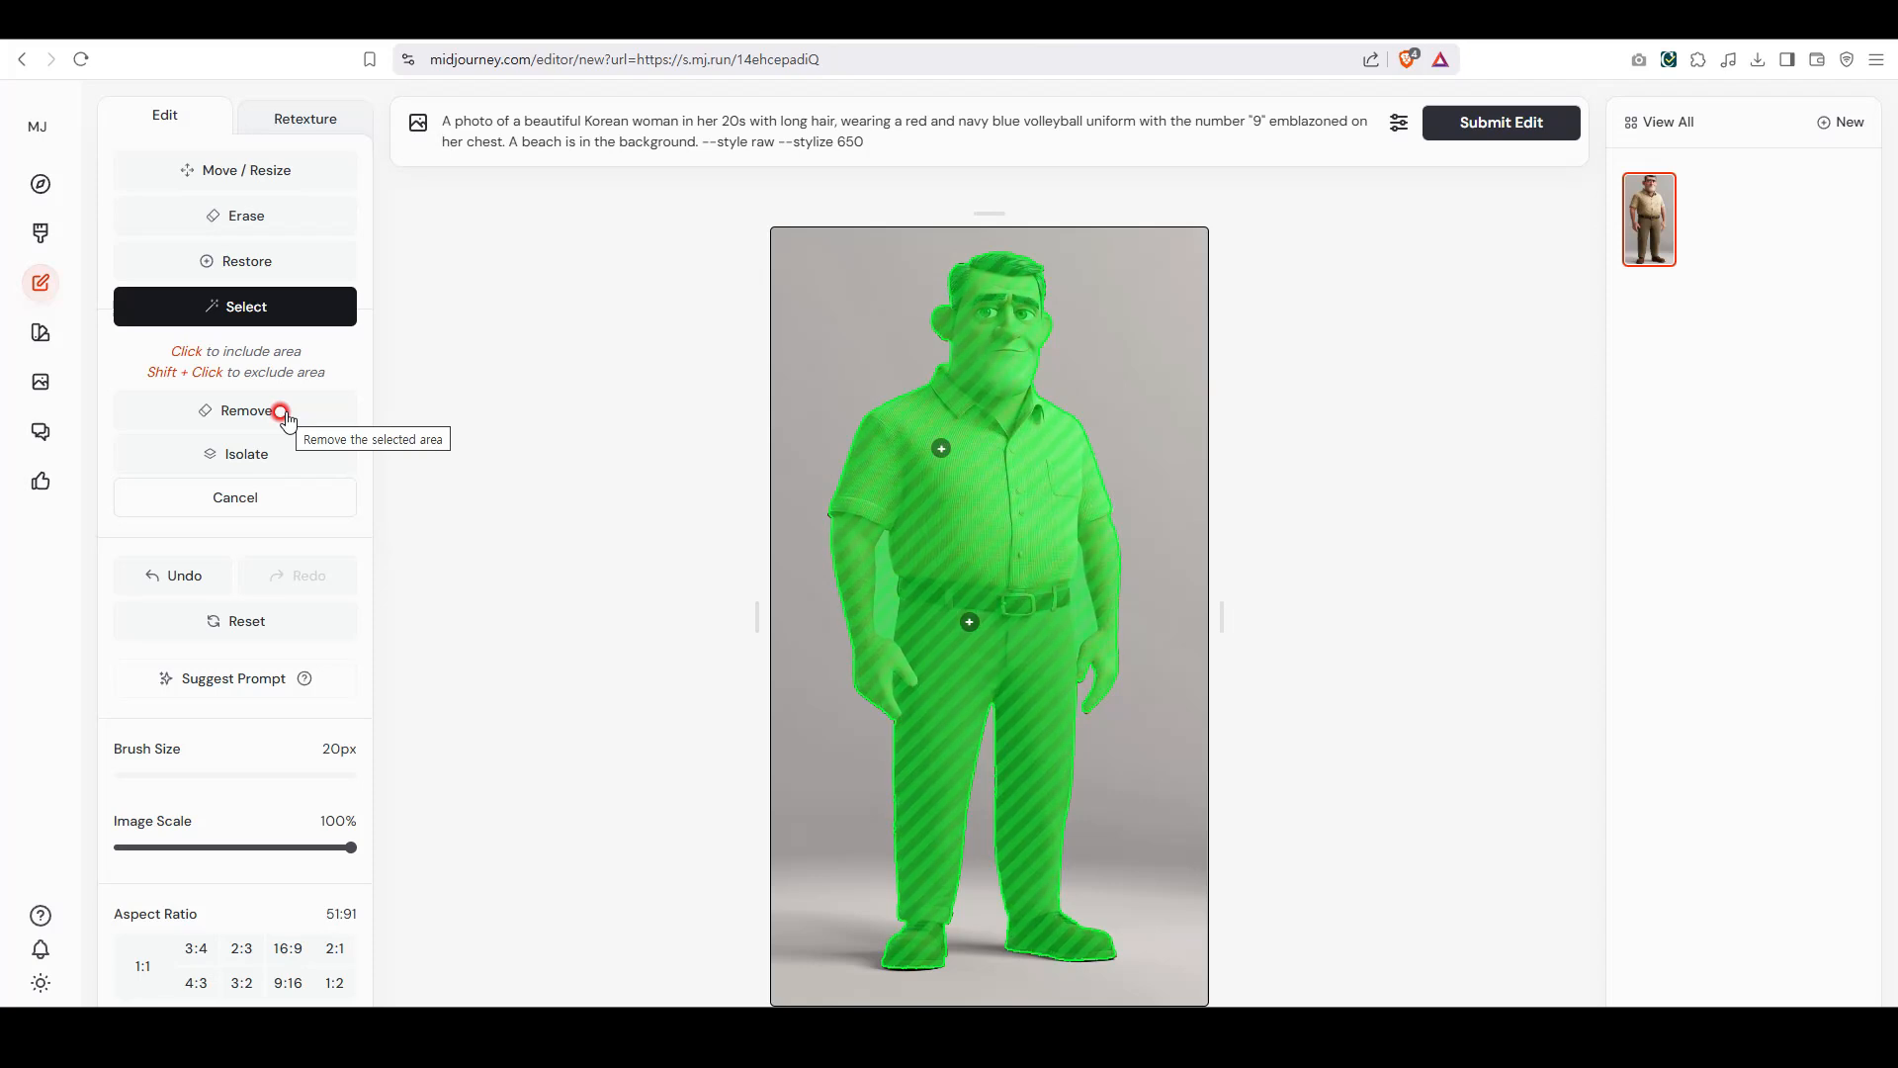
left_click(269, 453)
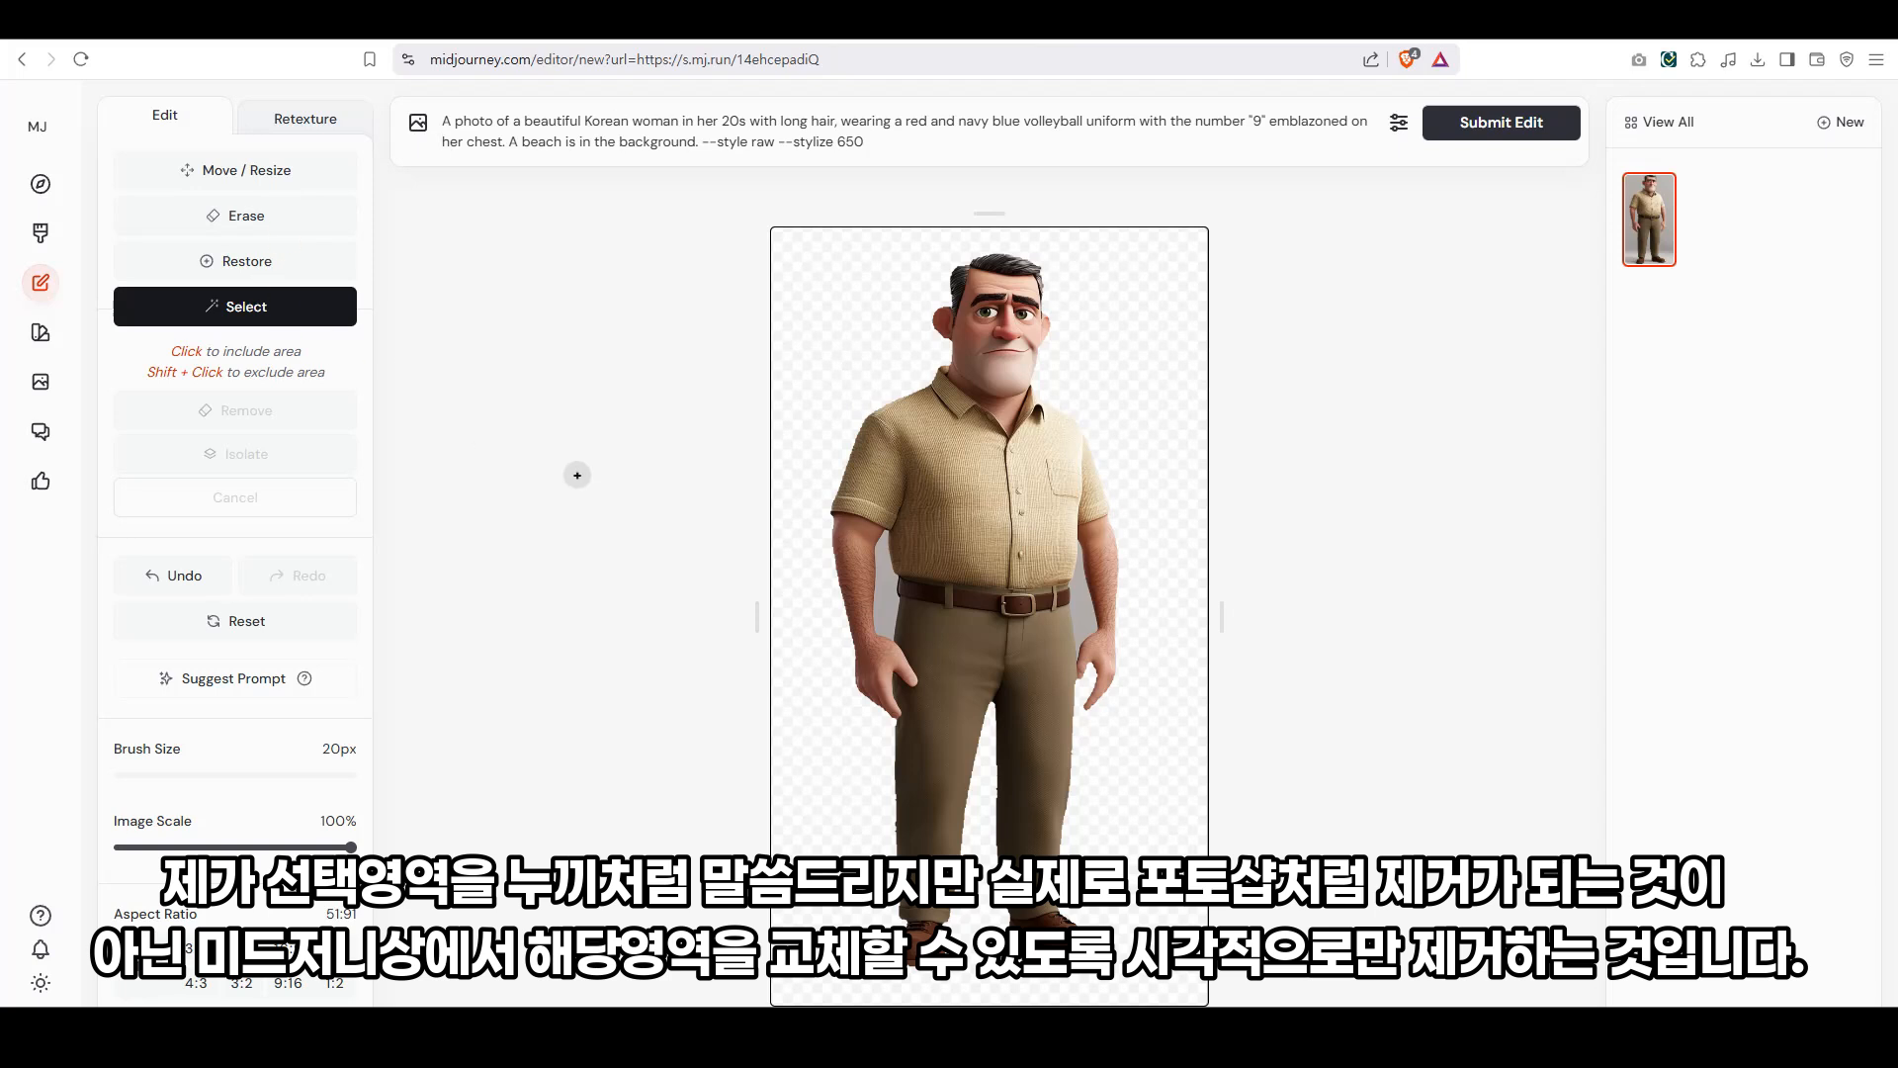
Select the leftover grey areas between the man's arms and waist on both sides and remove them
left_click(888, 593)
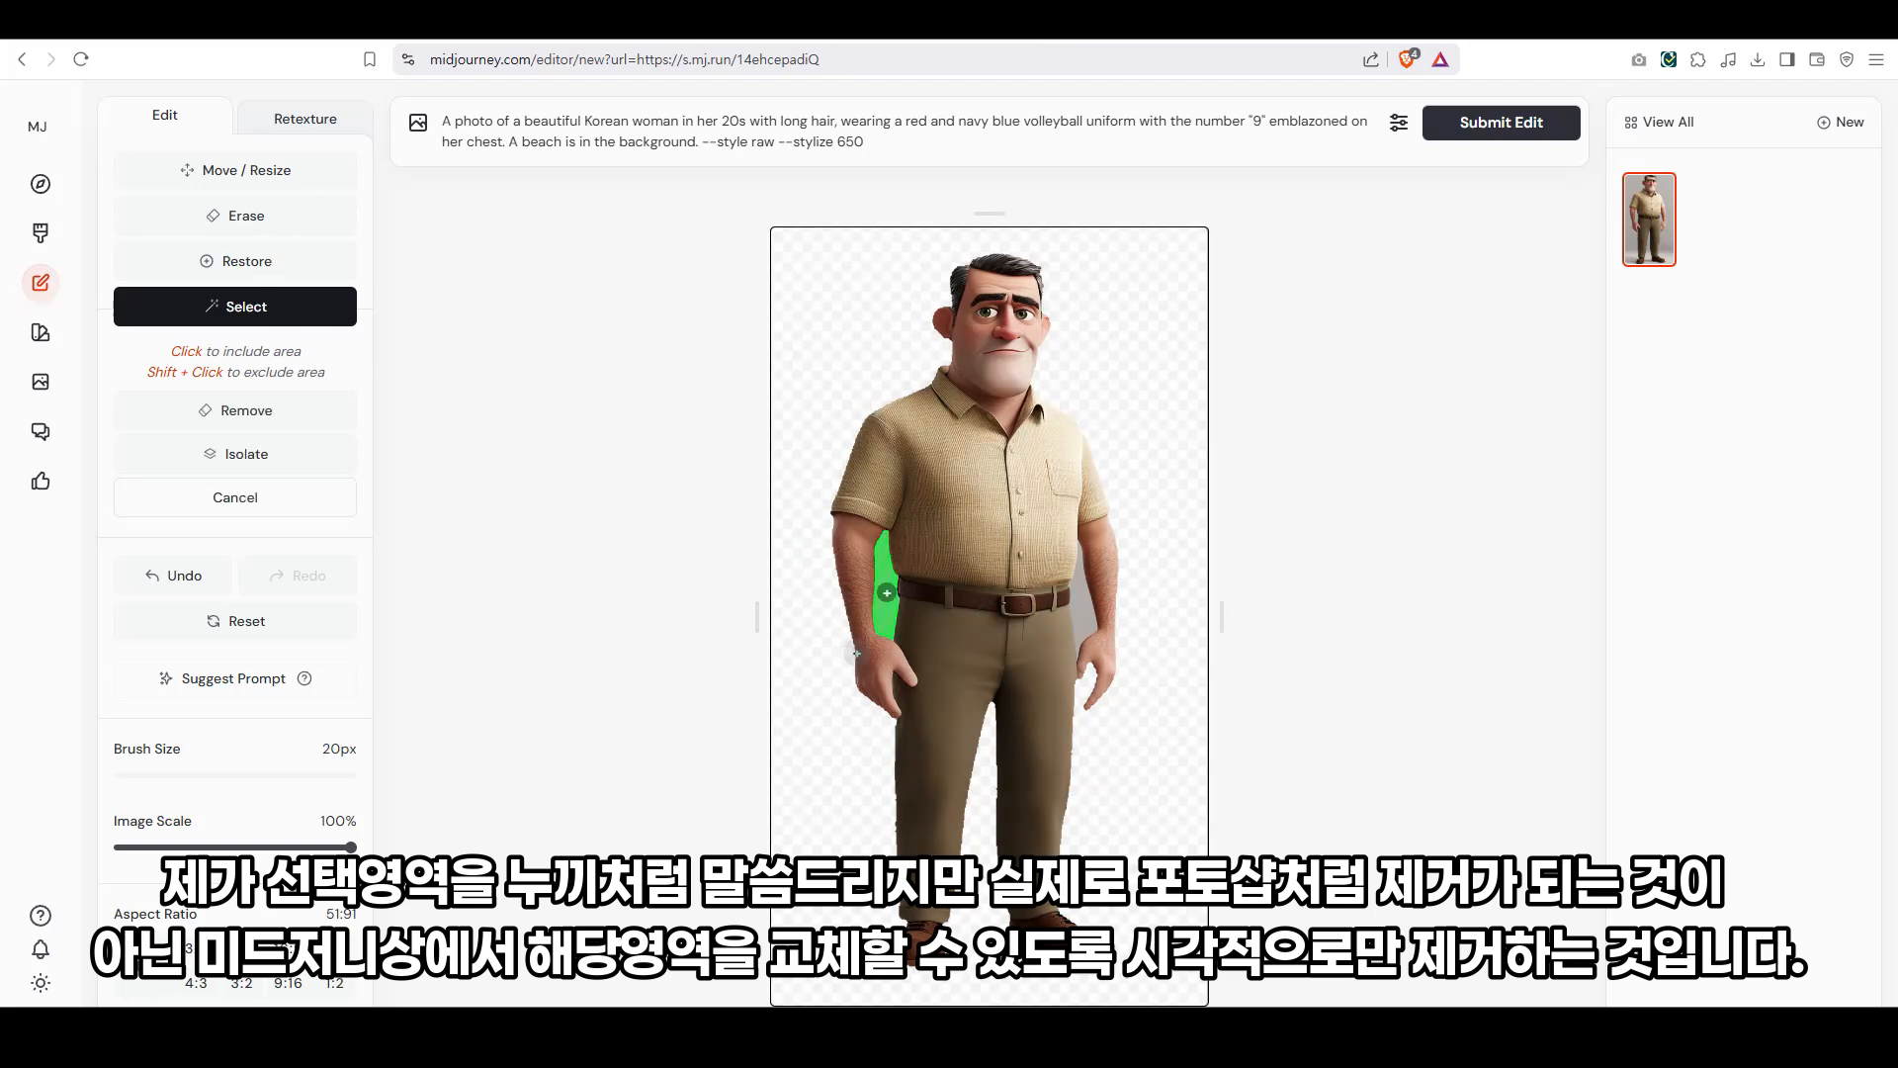
left_click(1085, 614)
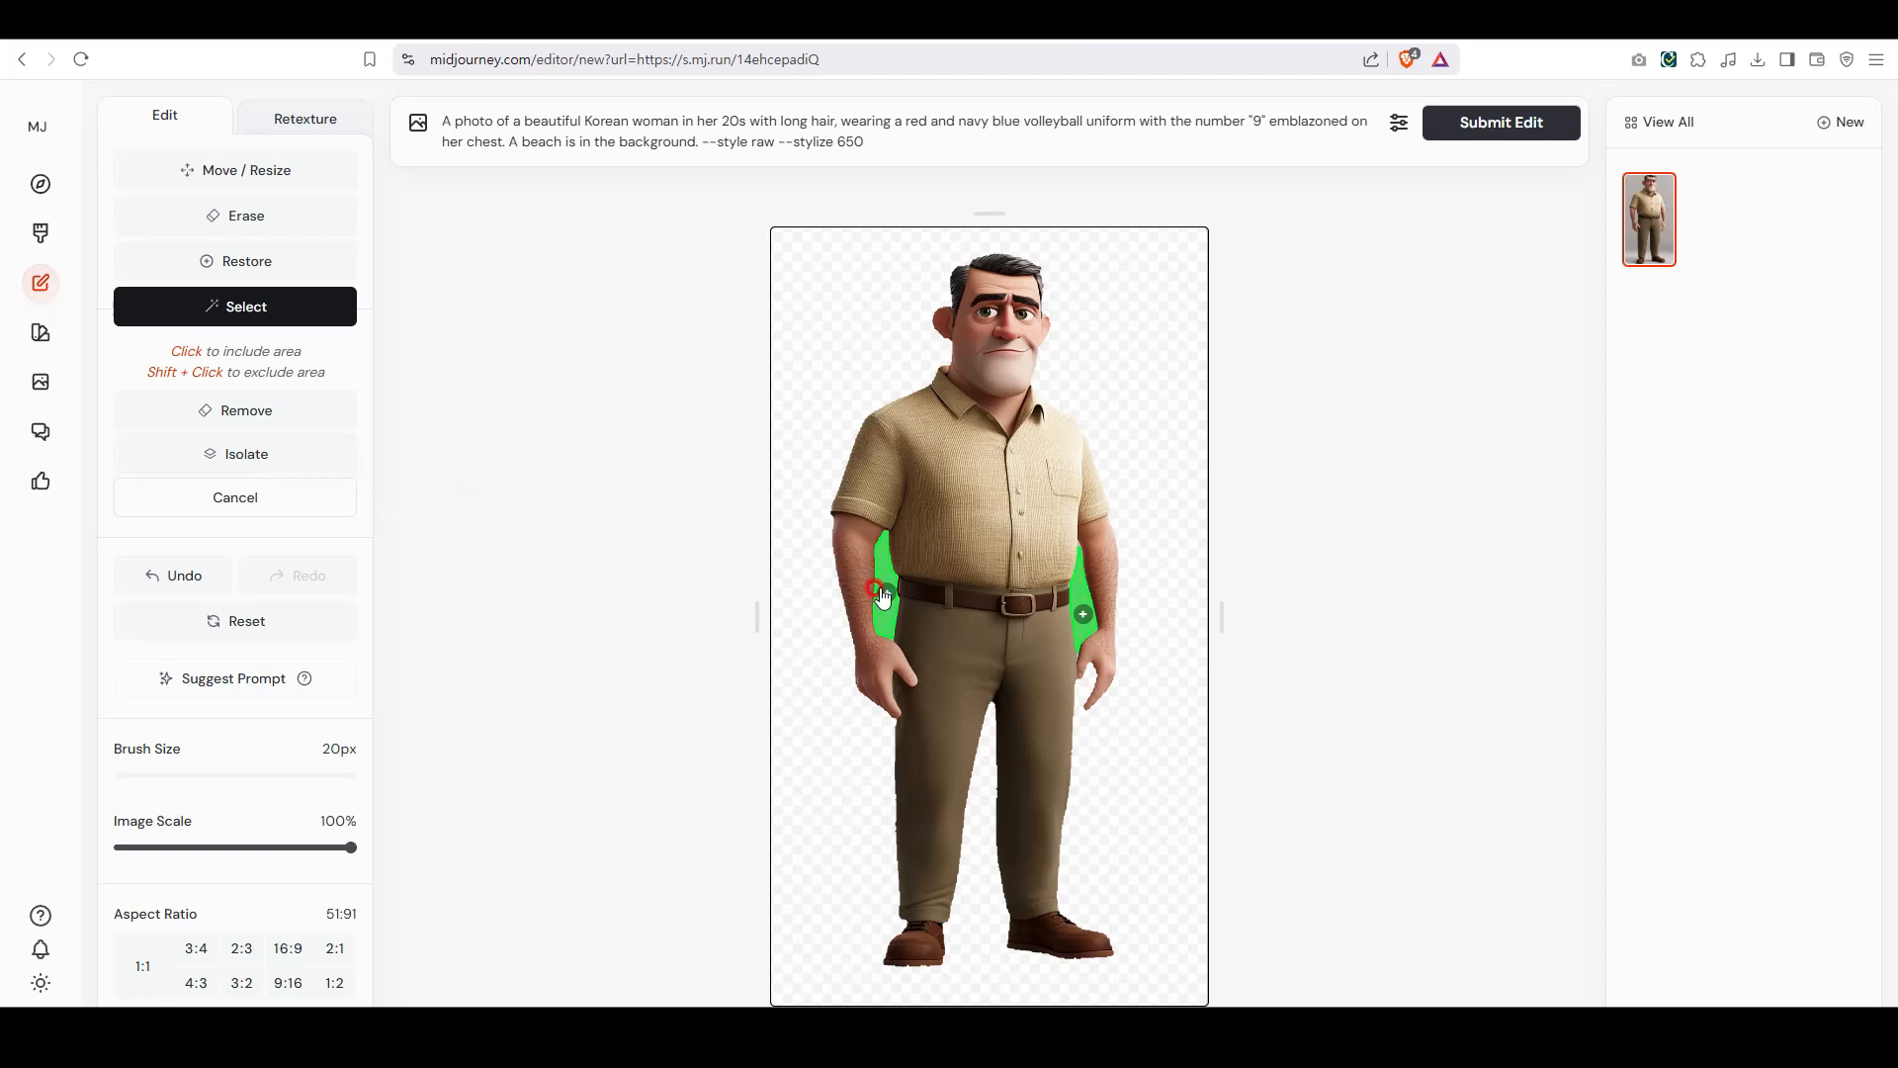
left_click(294, 425)
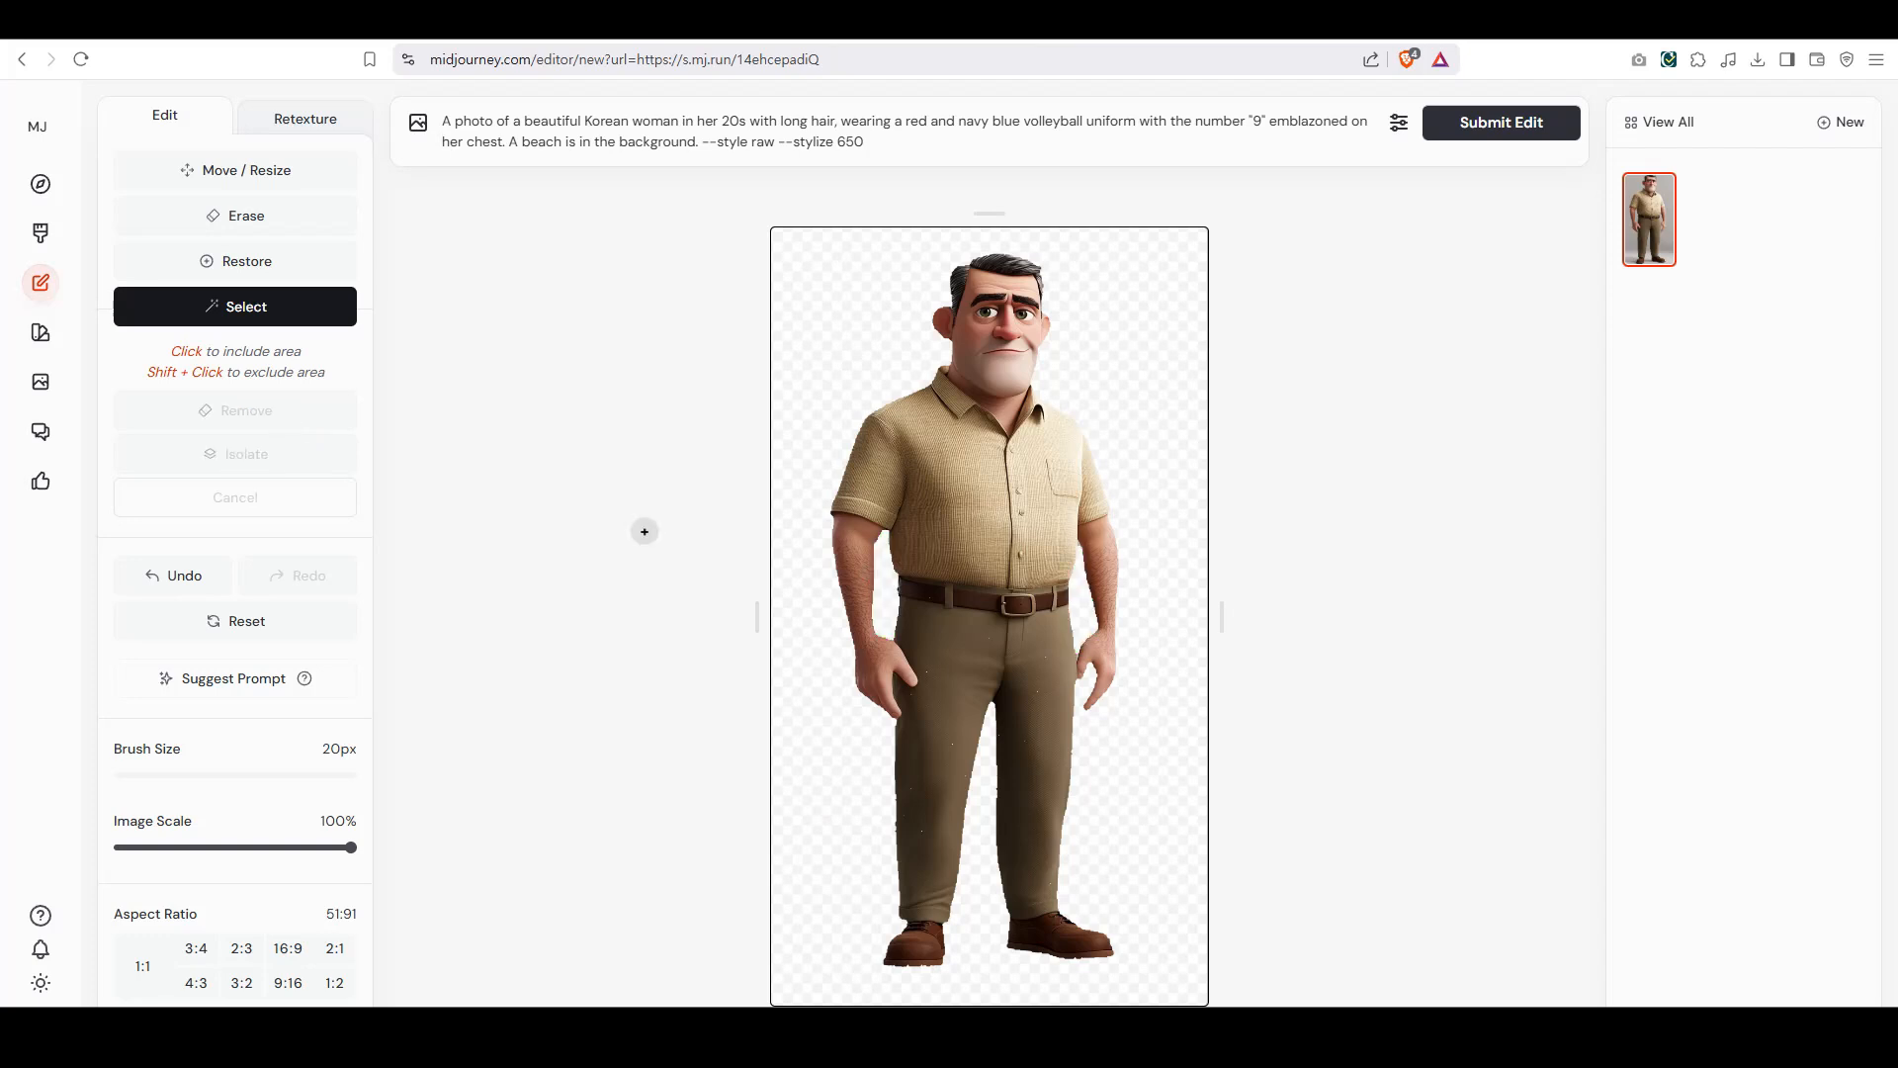
Generate a suggested prompt for the man's image and cut the whole text out of the prompt field
left_click(252, 669)
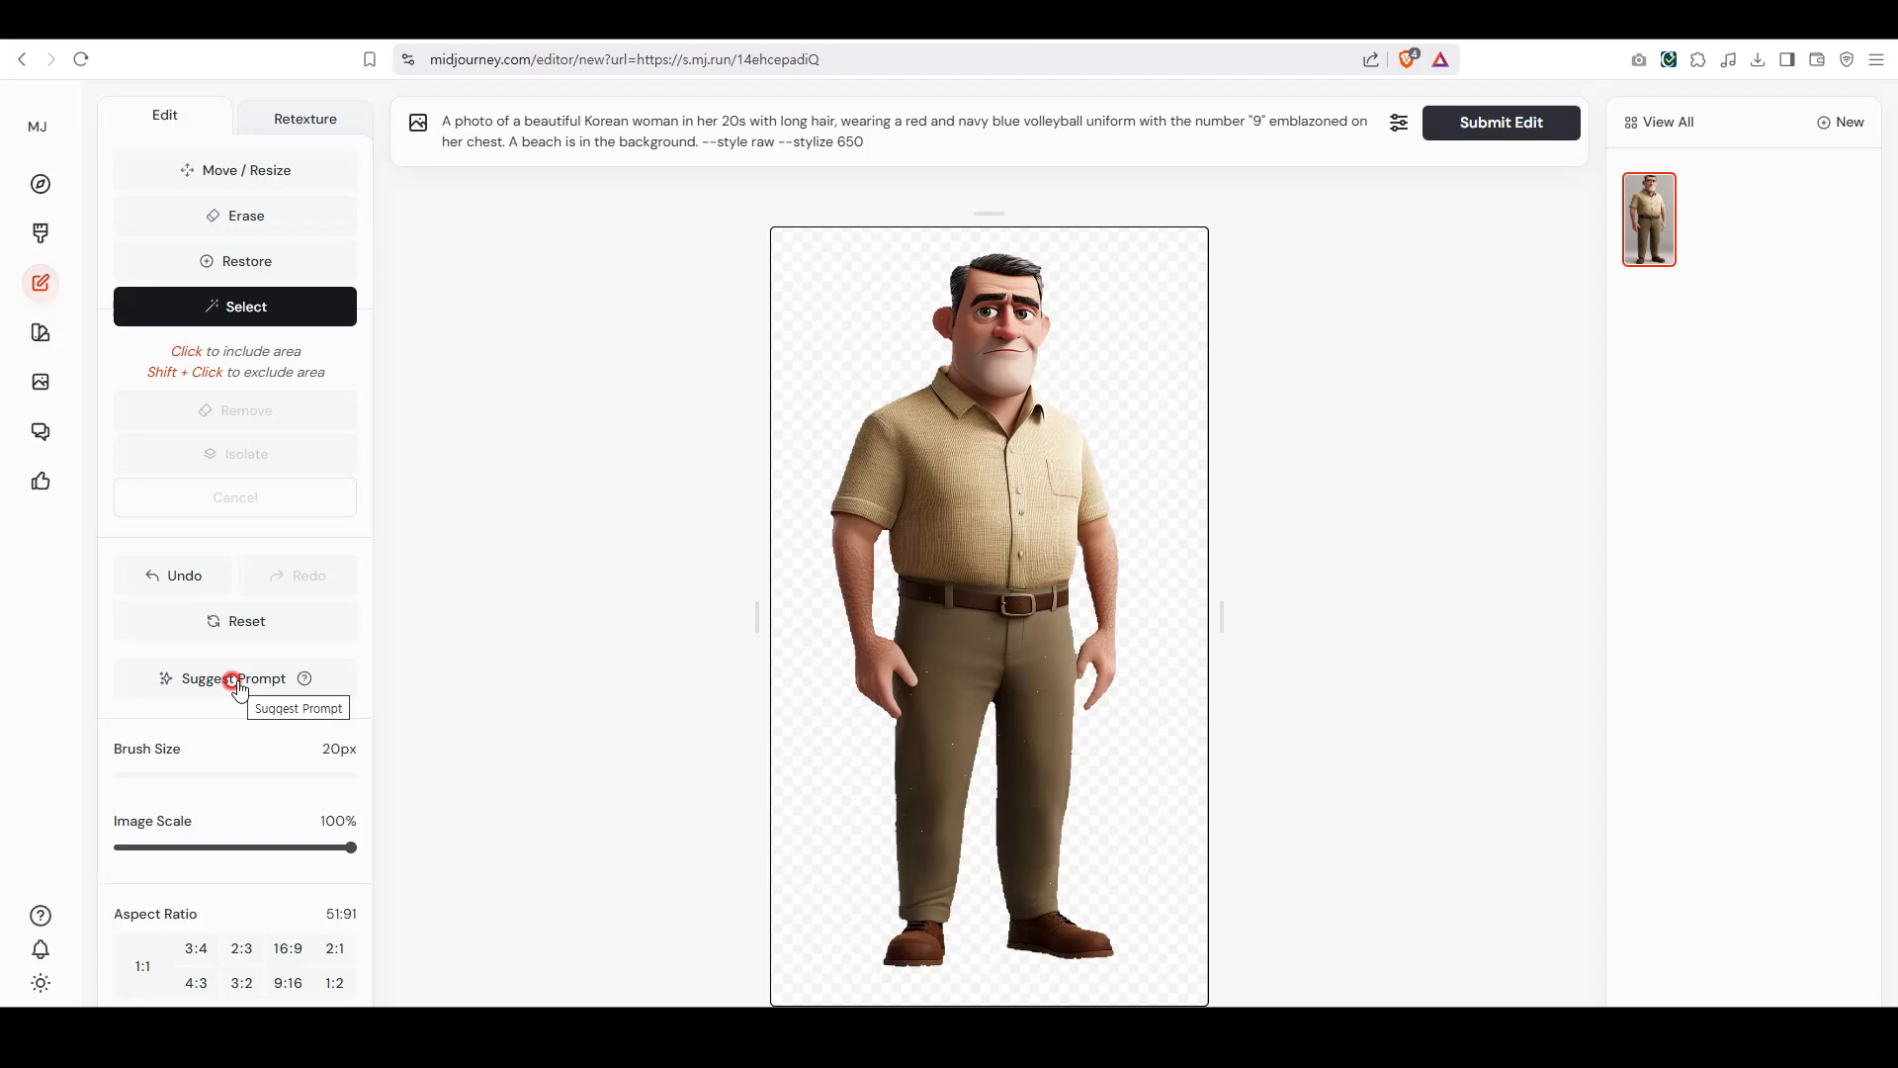
left_click(237, 686)
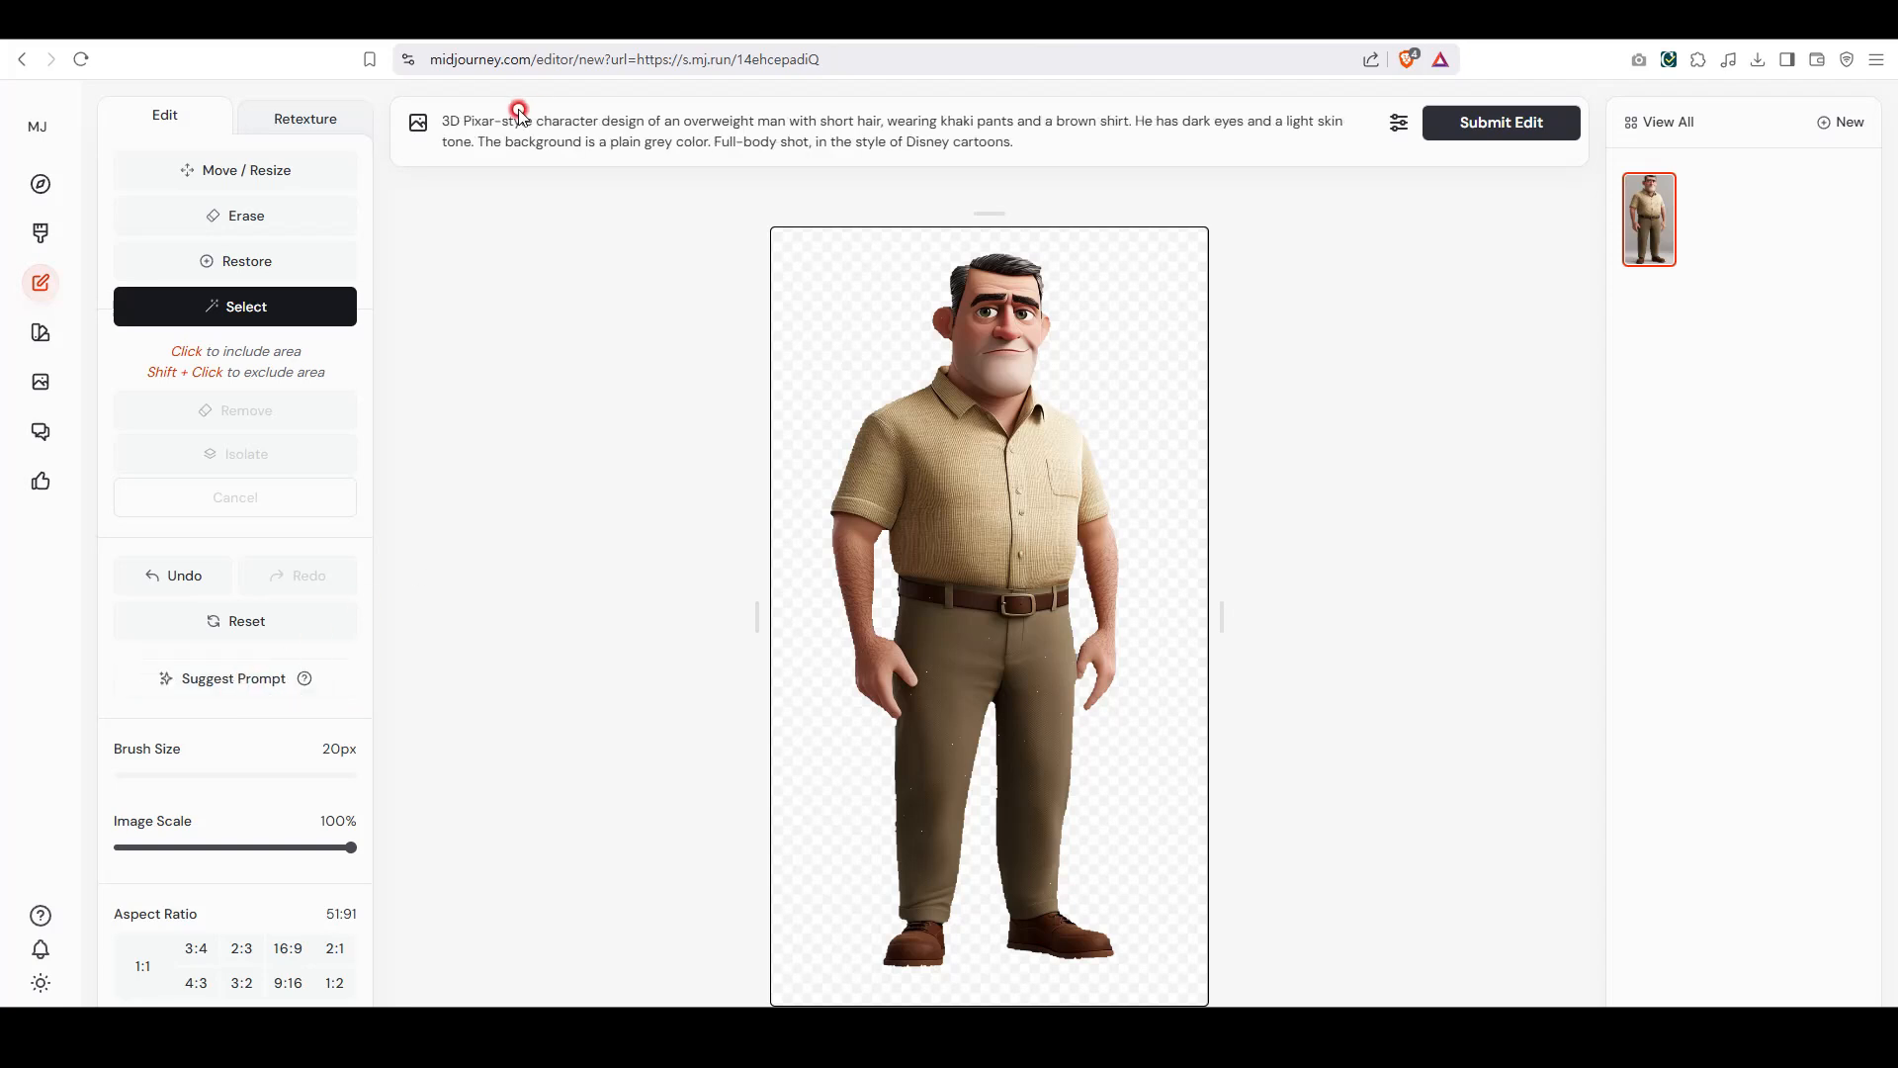
left_click(502, 121)
left_click_drag(442, 121, 1019, 143)
key("BackSpace")
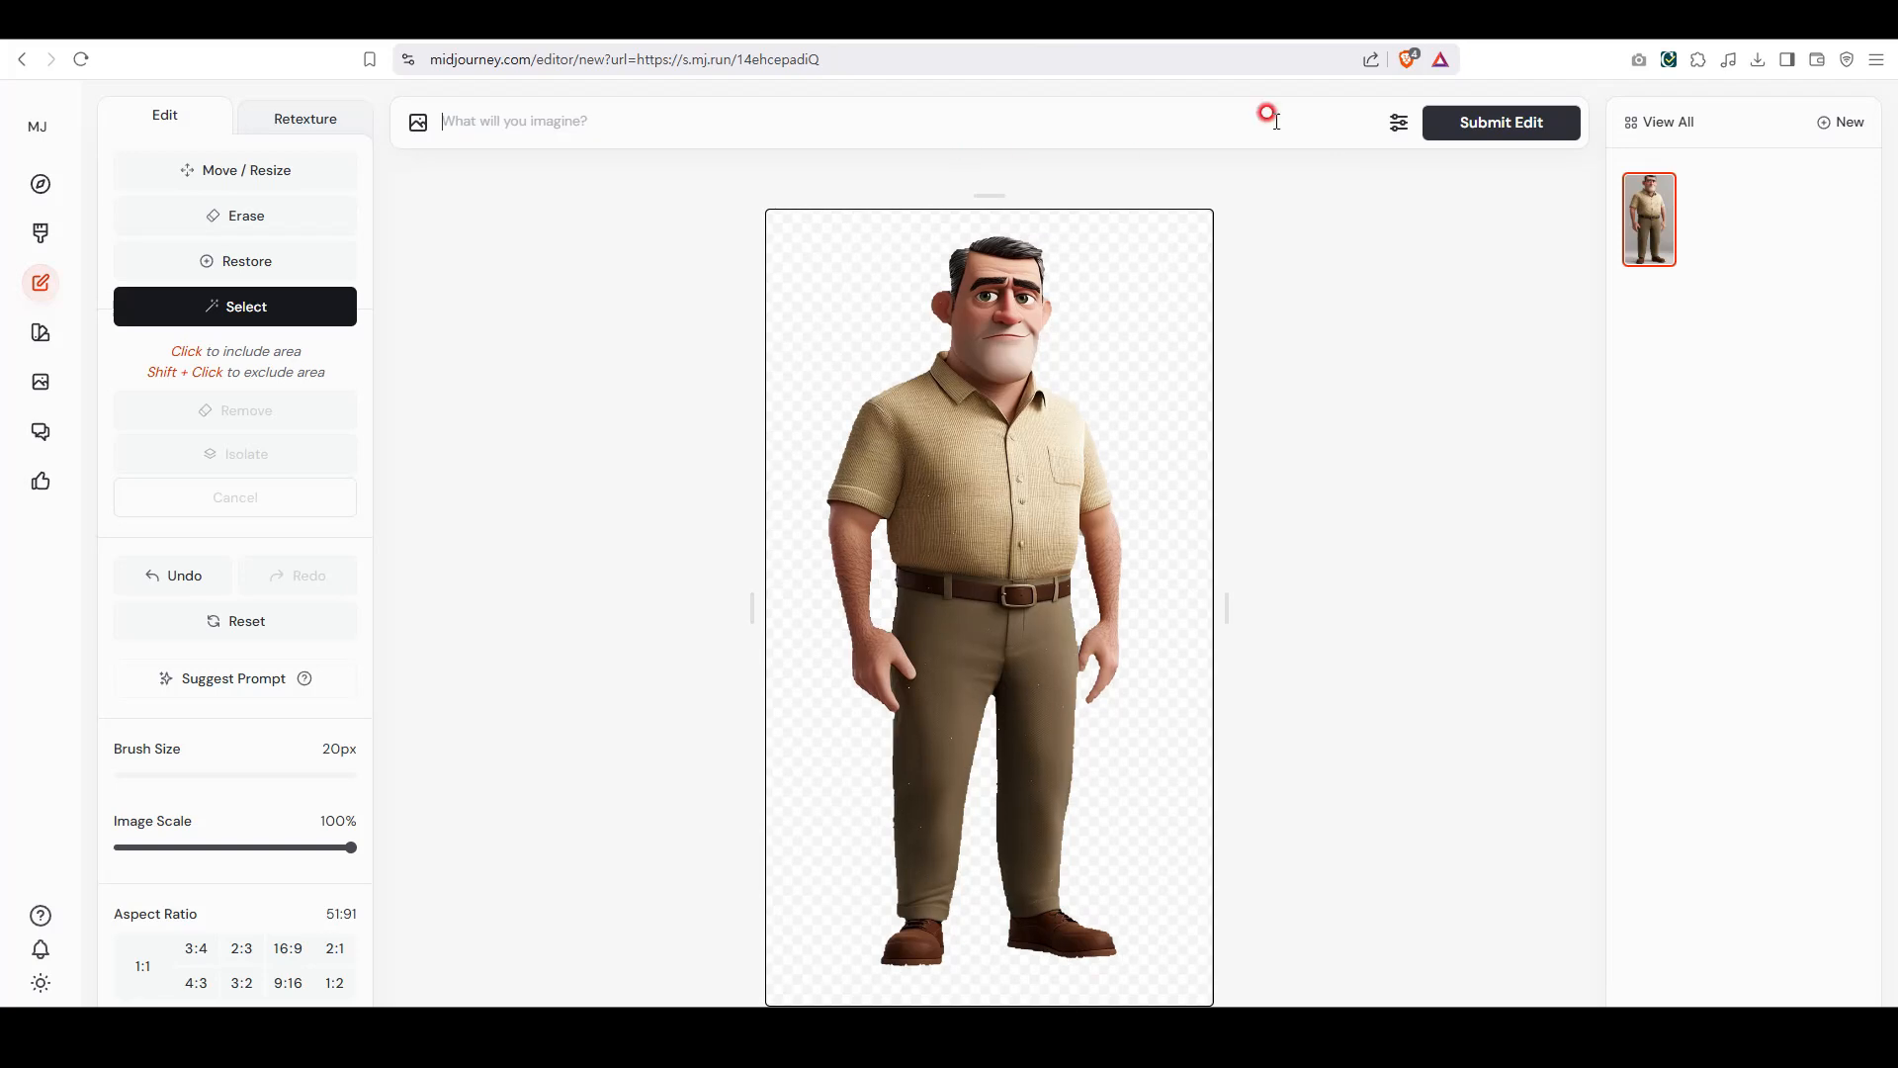
Switch to DeepL, replace the old text with the suggested prompt and set up its translation from Korean into US English
left_click(1523, 20)
left_click(826, 363)
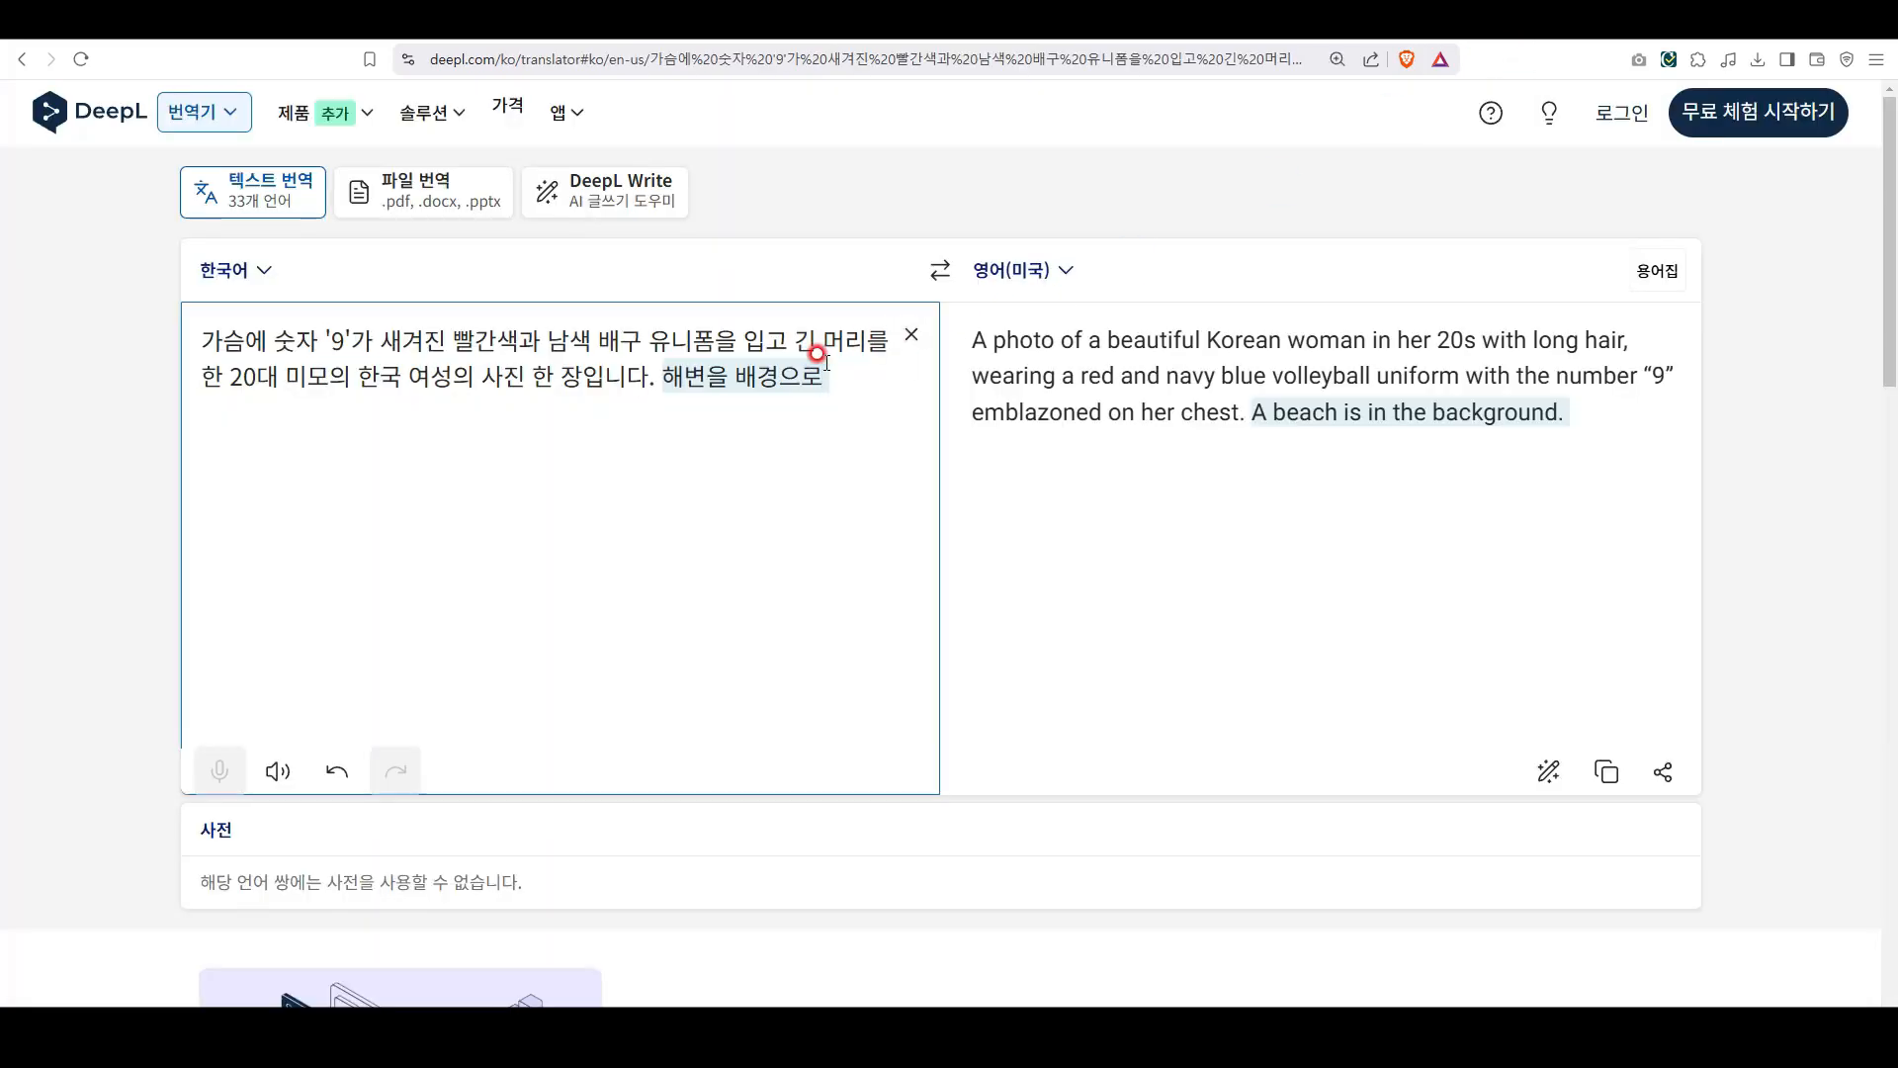
key("ctrl+a")
key("ctrl+v")
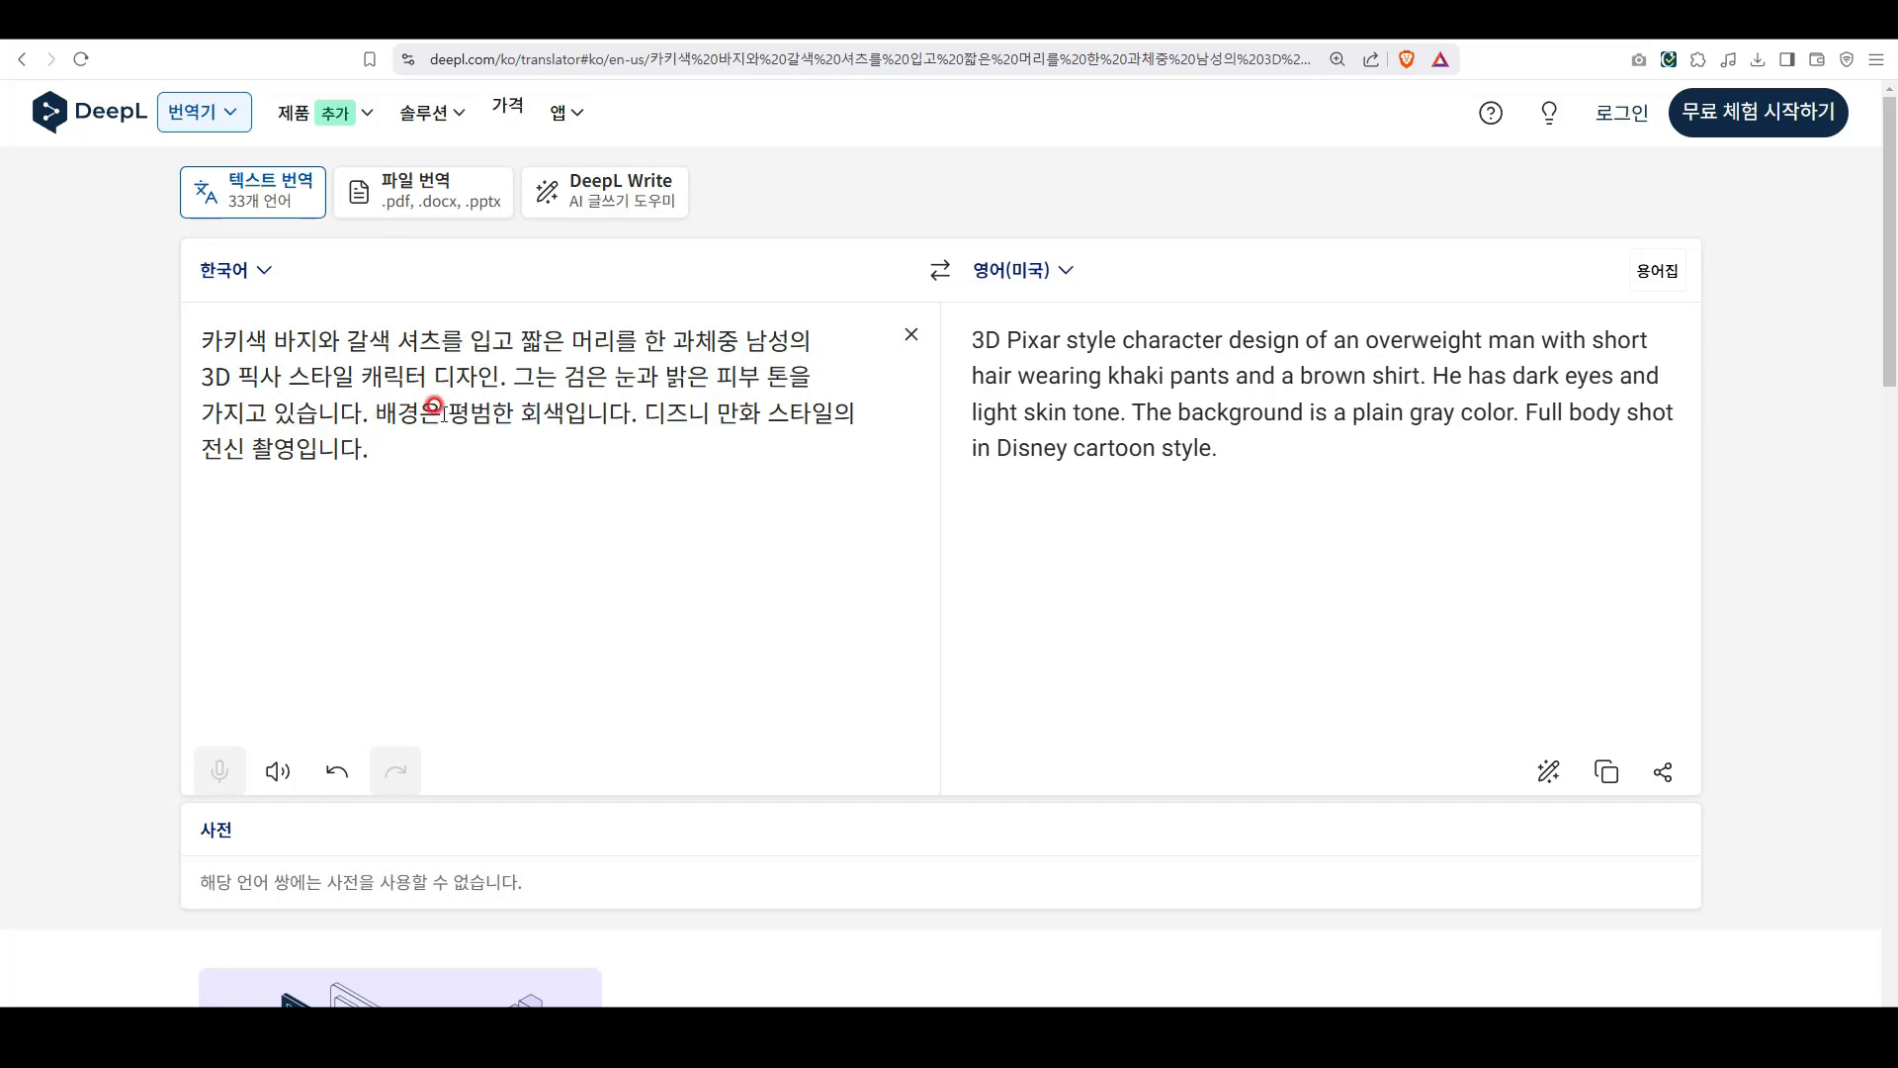
Replace the plain grey description in the Korean background sentence with "동네 마을 배경"
left_click_drag(444, 413, 473, 413)
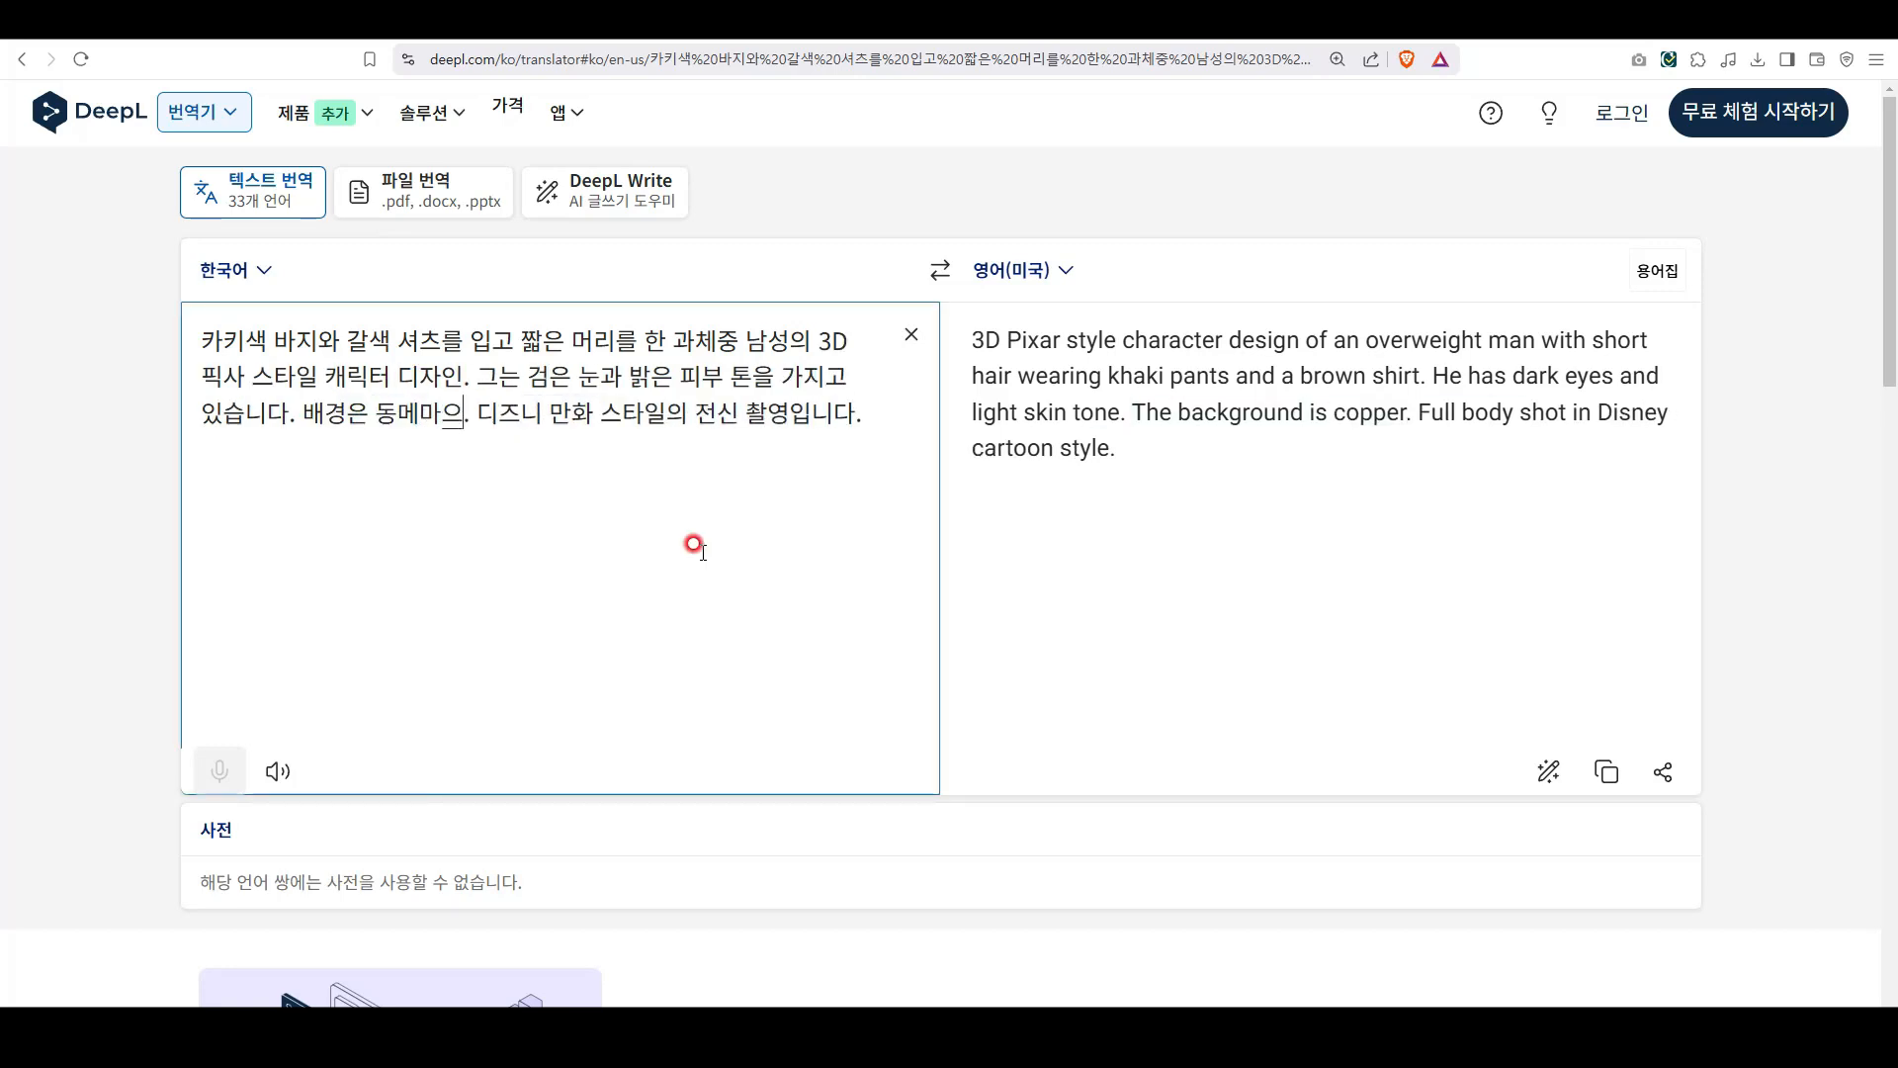
type("ㄹ")
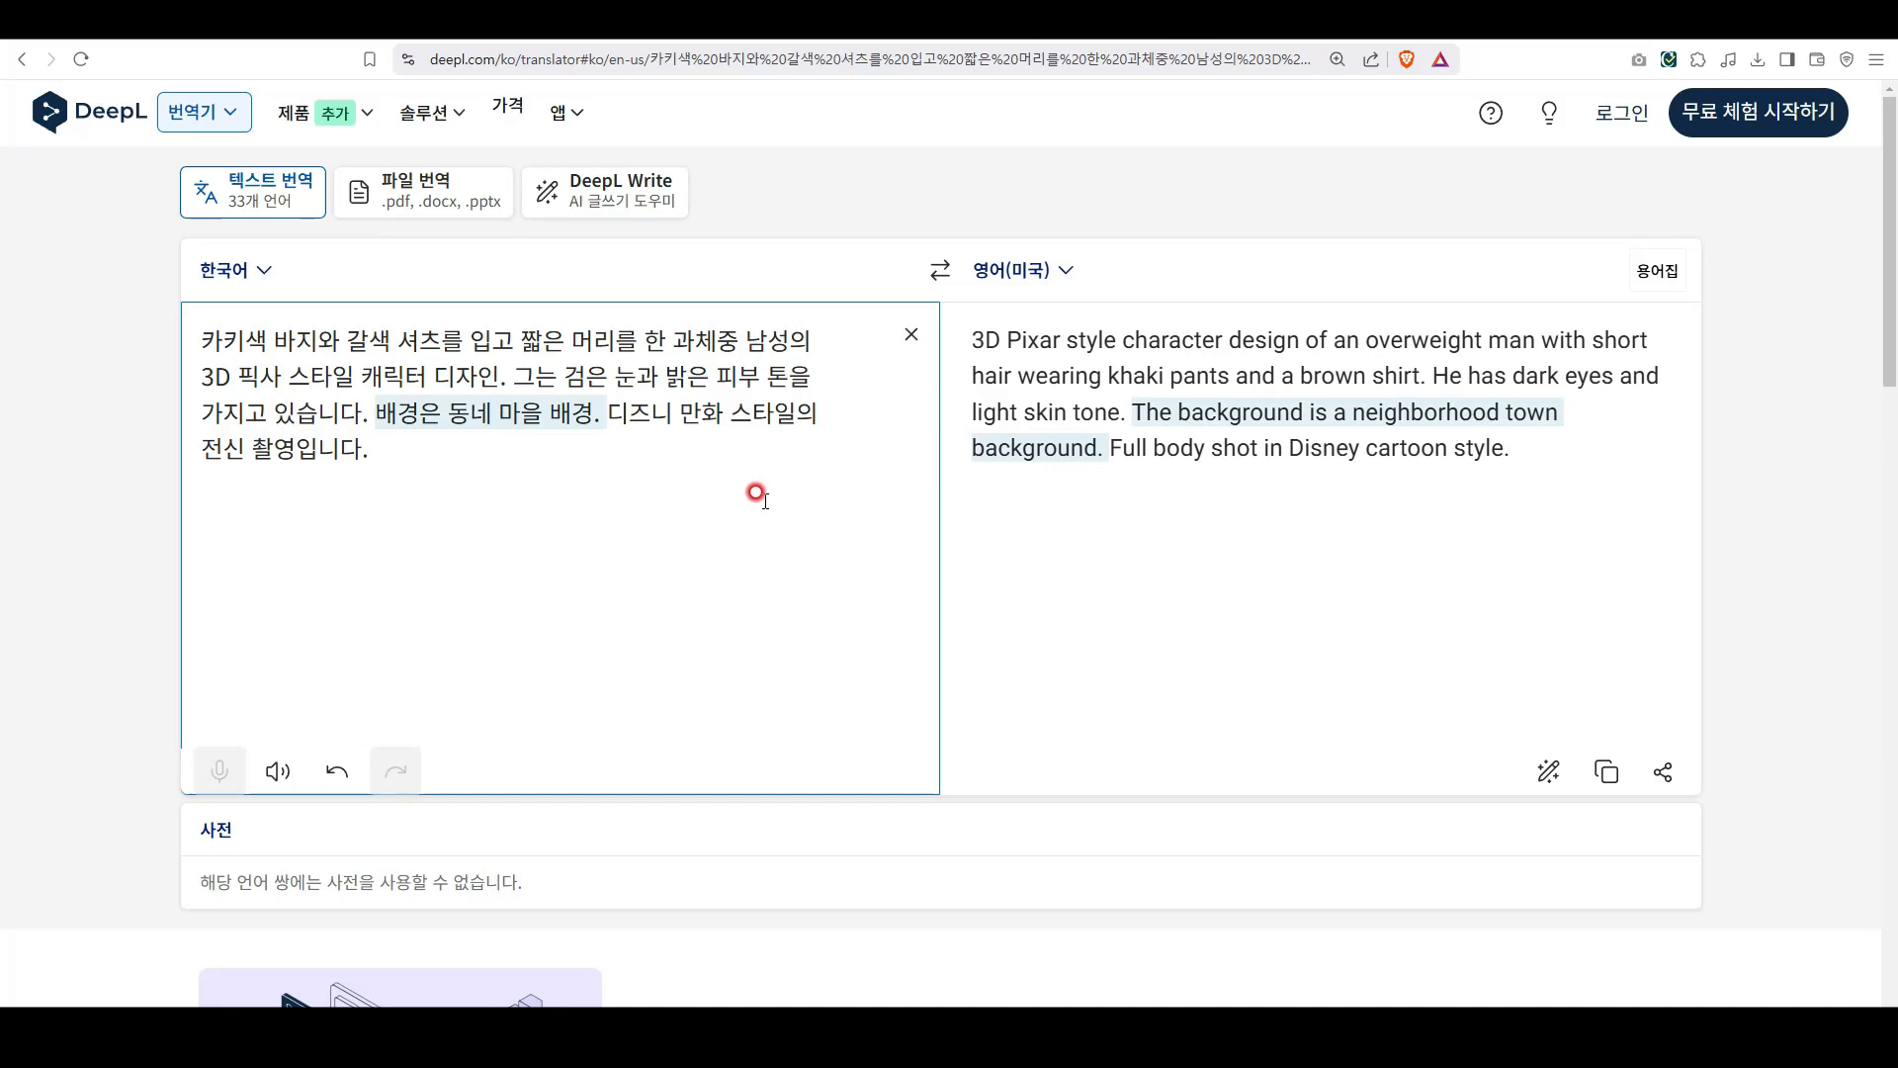
left_click(1199, 610)
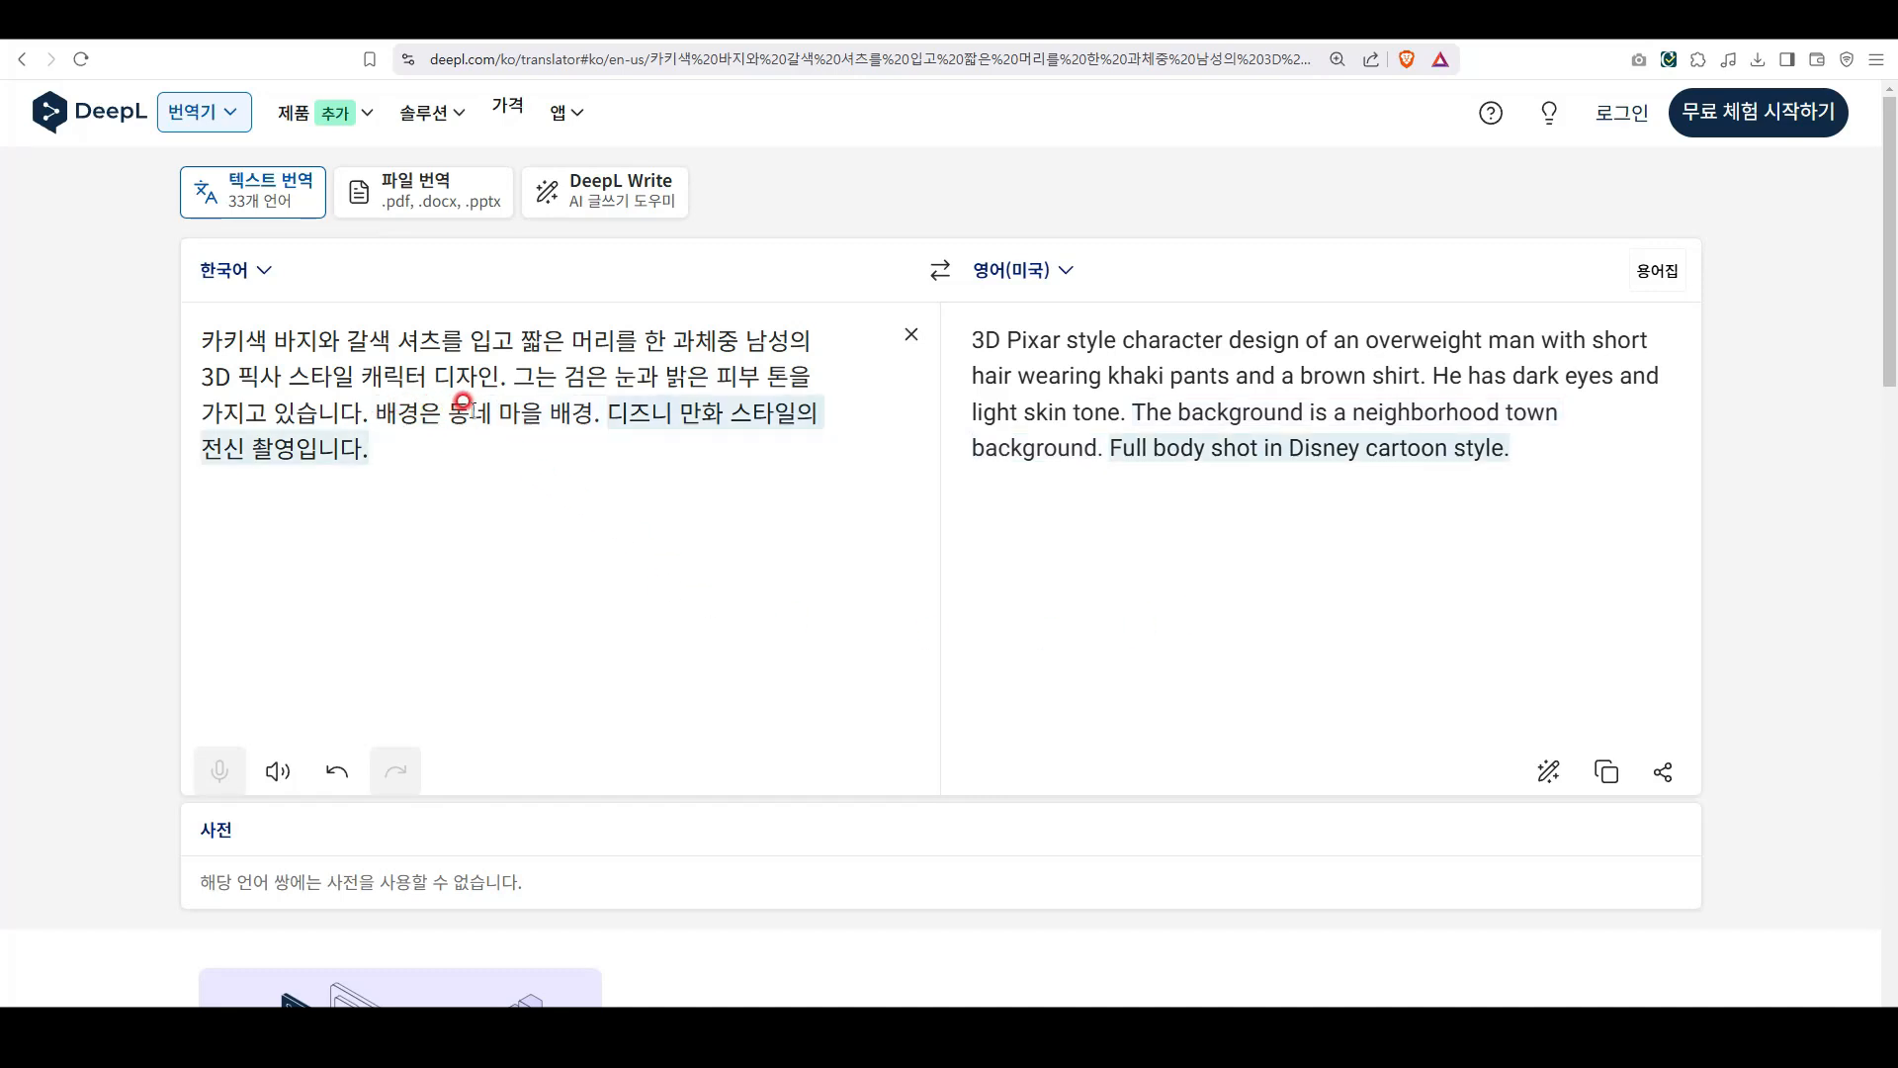
Insert "맑은 날의" before the Korean neighbourhood description in DeepL and copy the English translation
left_click(922, 32)
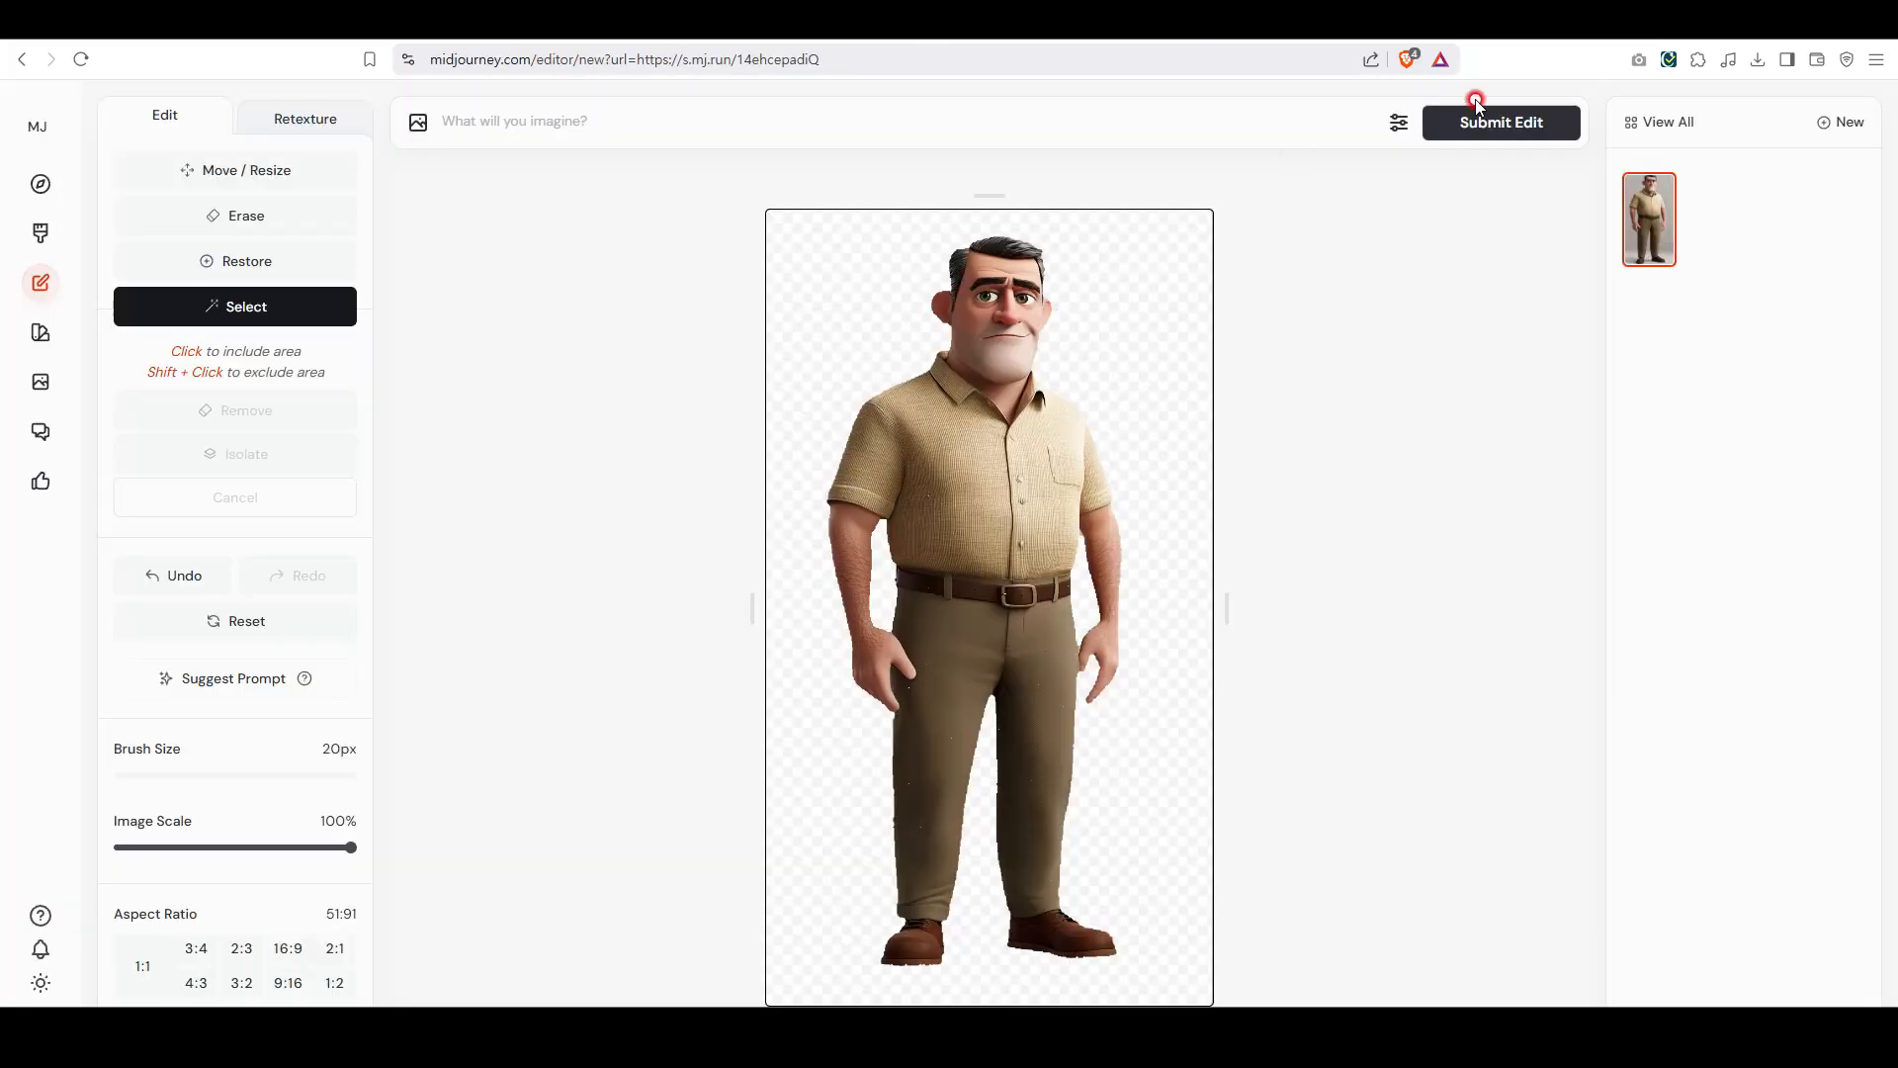
left_click(1505, 32)
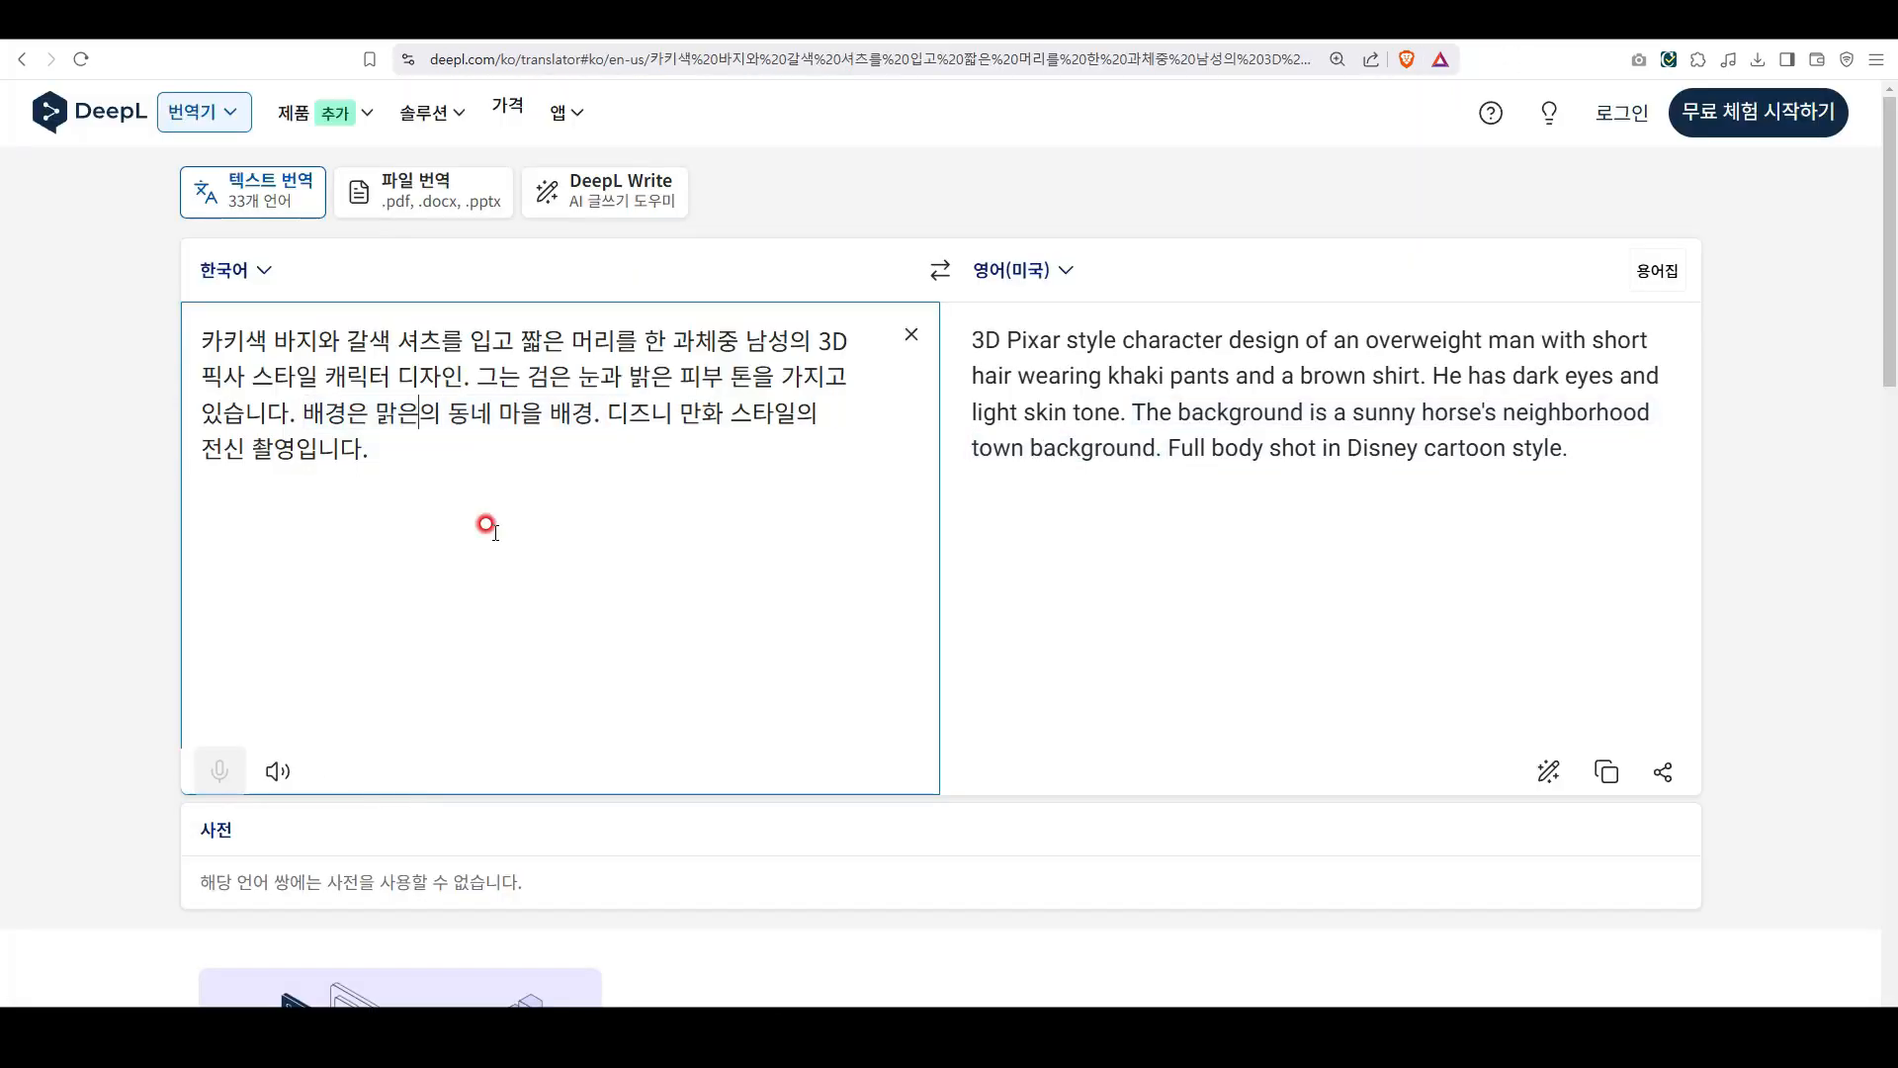
key("Delete")
type("날")
left_click(1604, 775)
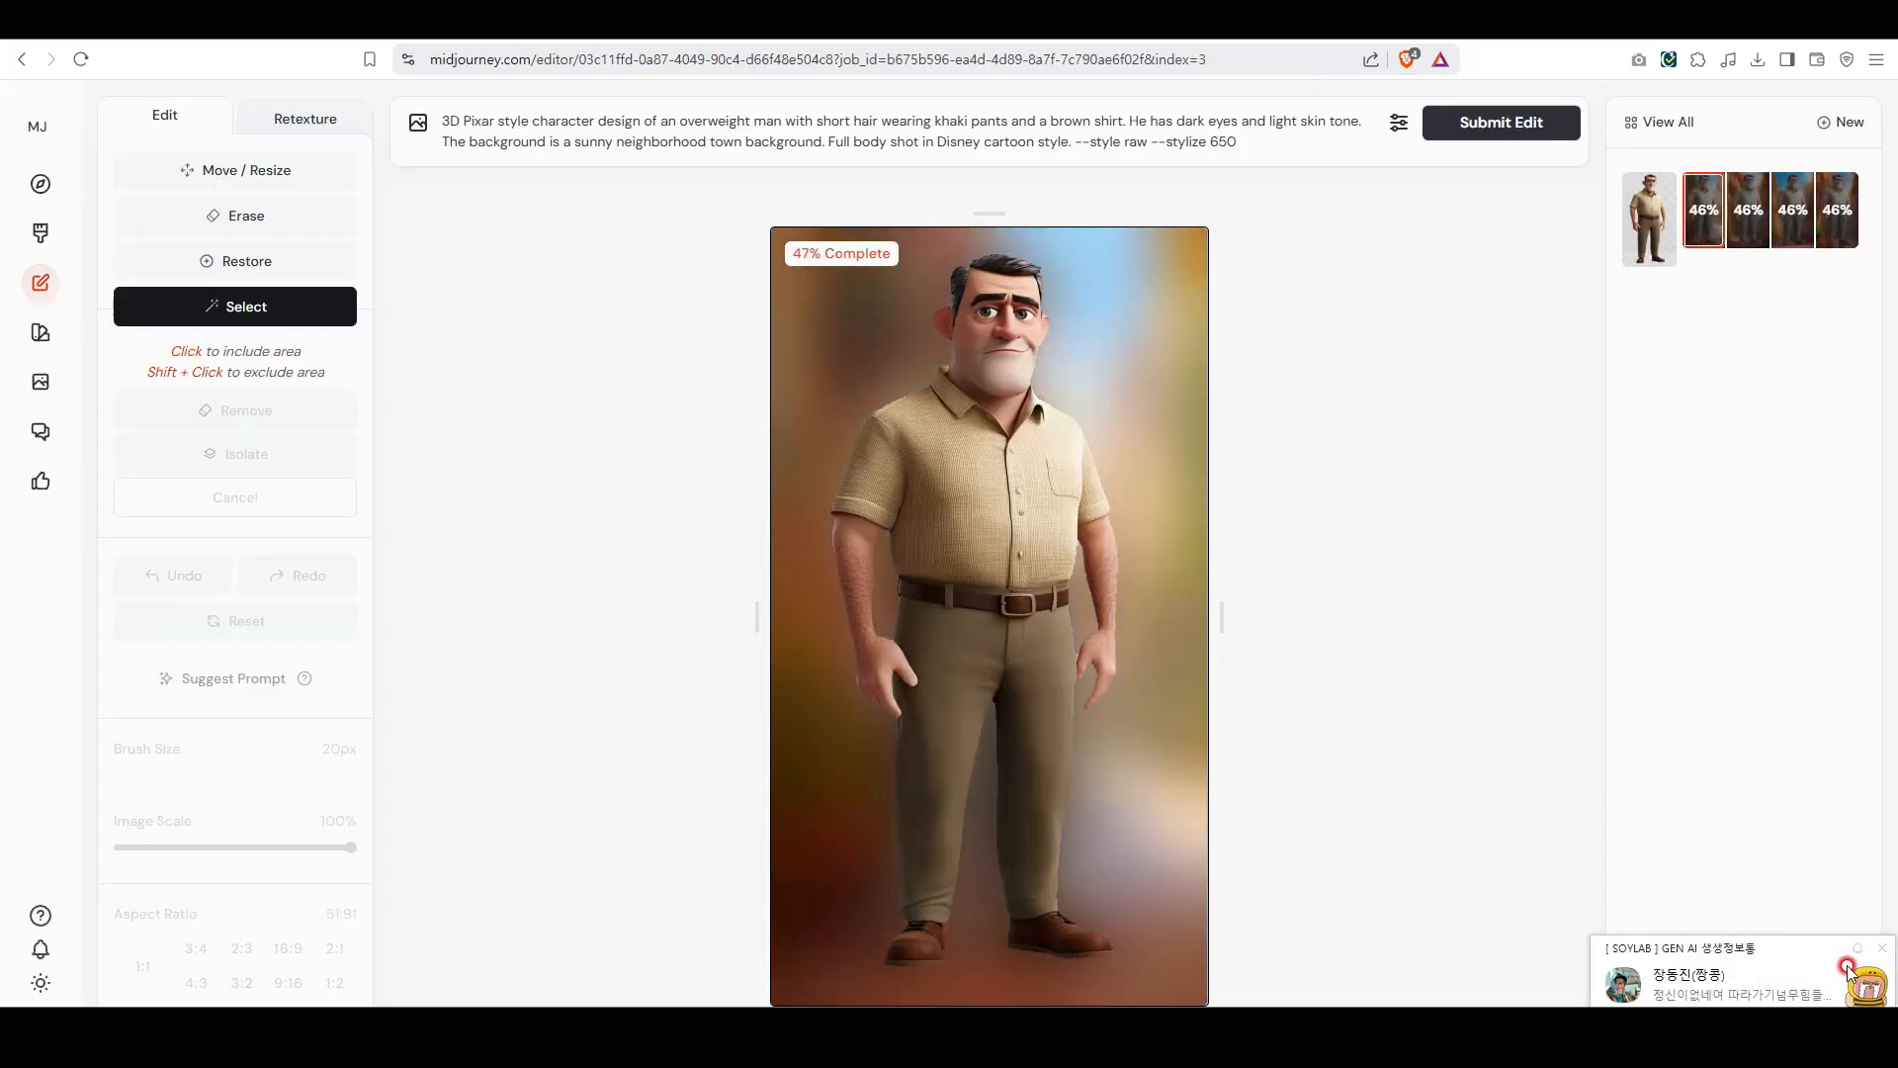
Compare the generated images of the man with the sunny neighbourhood background, ending on the first one
left_click(1660, 210)
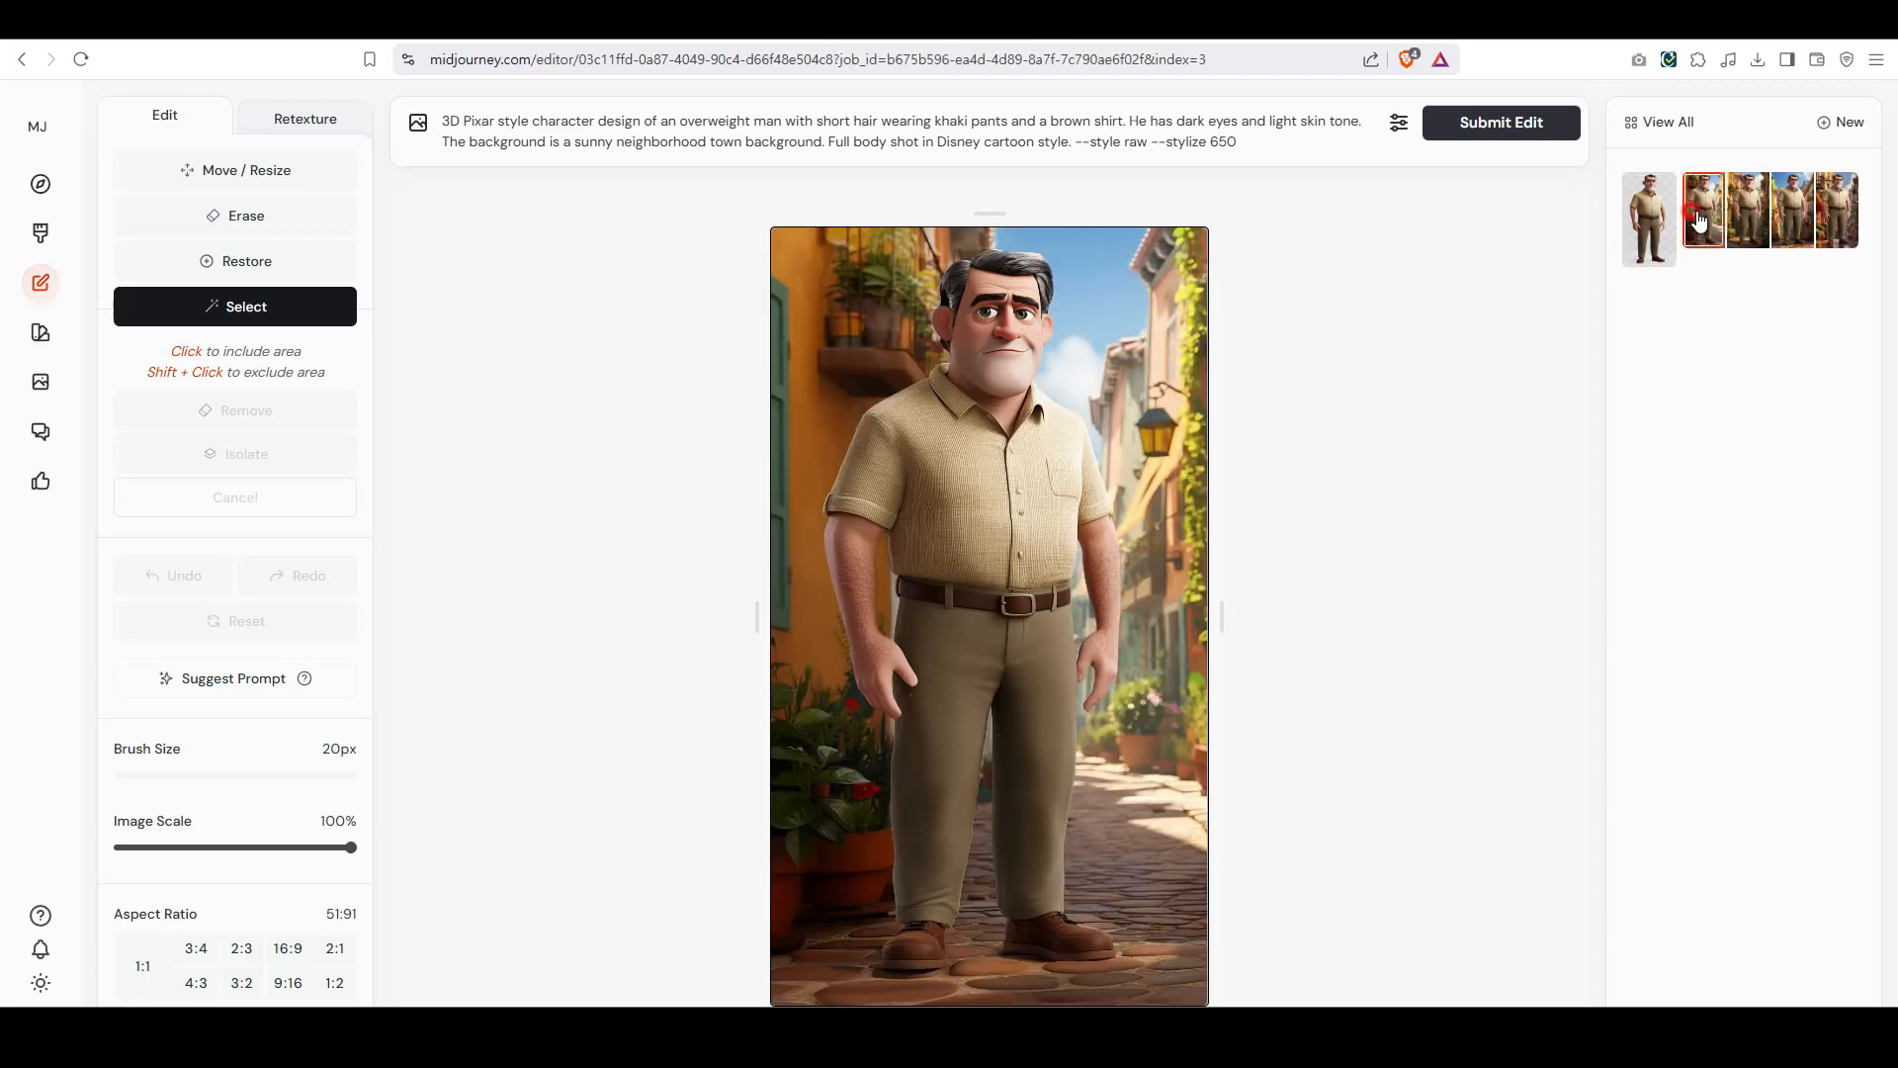
left_click(1742, 215)
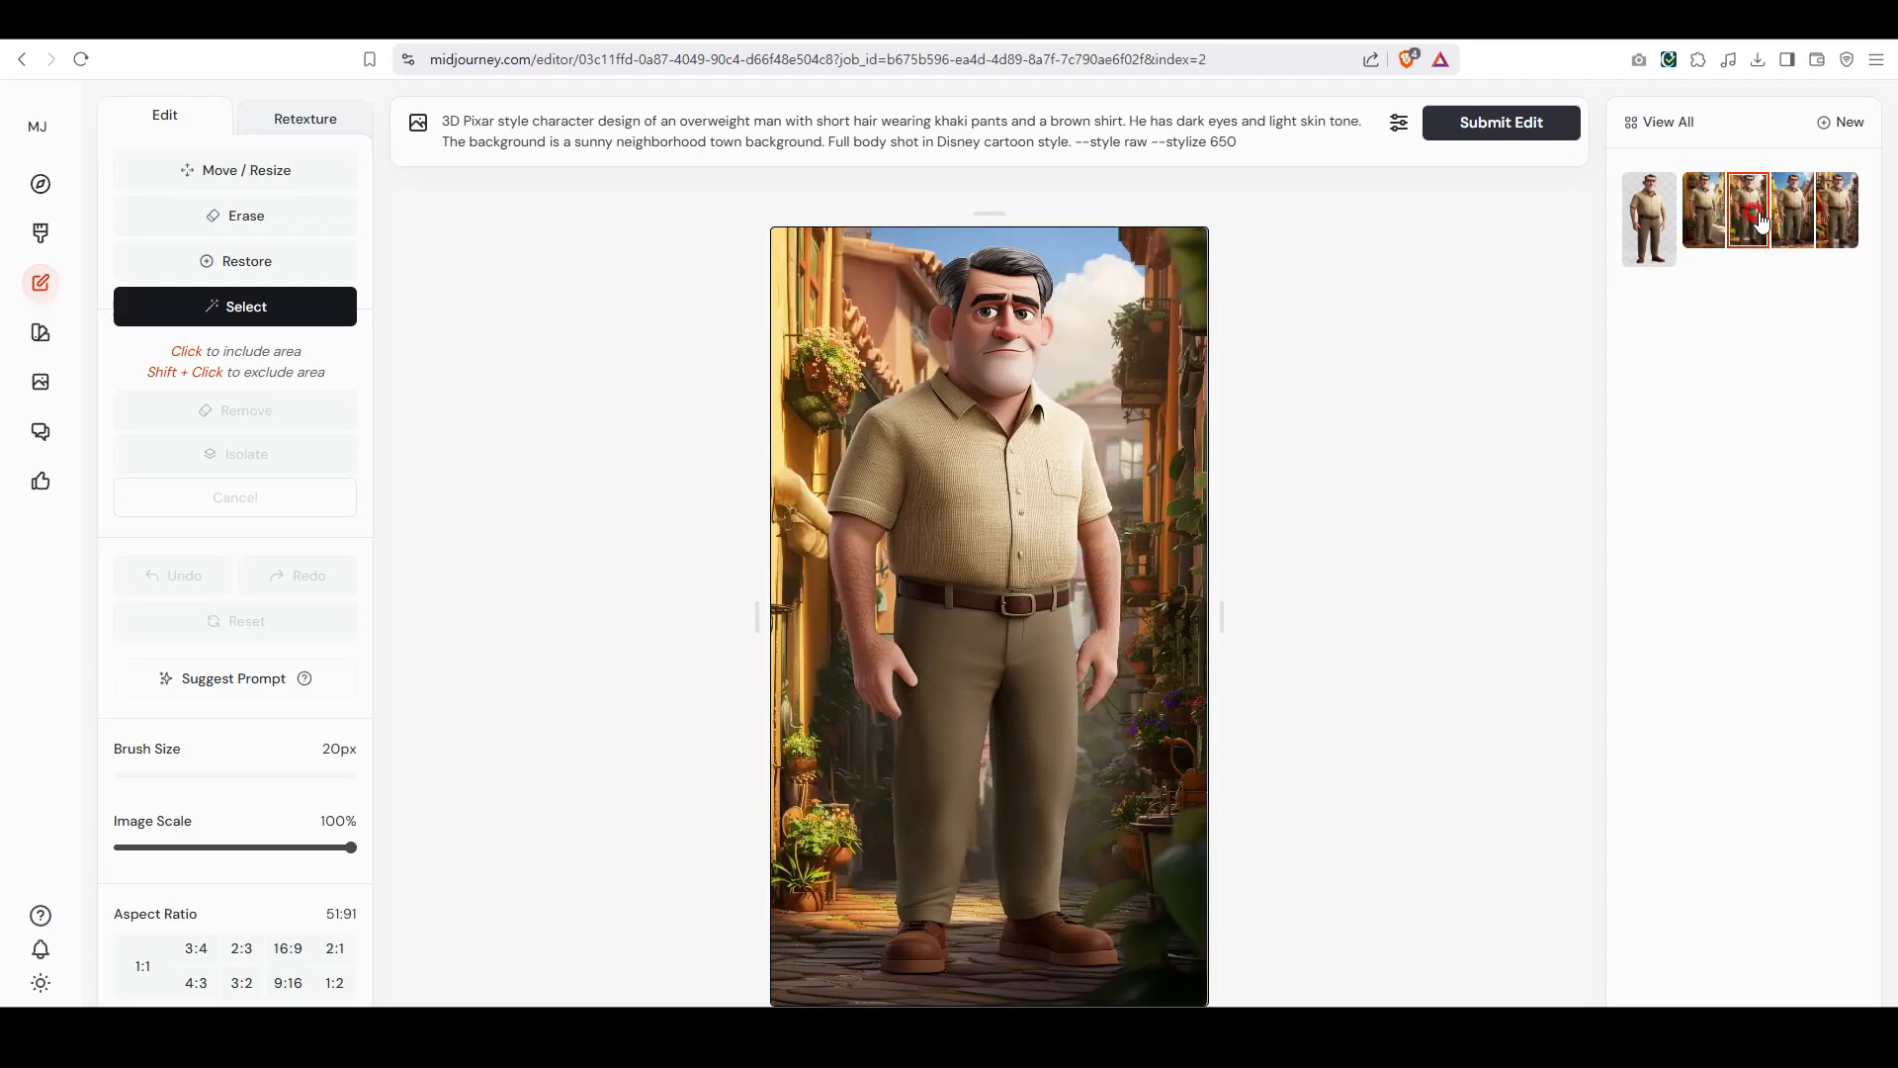
left_click(1780, 213)
left_click(1749, 216)
left_click(1703, 219)
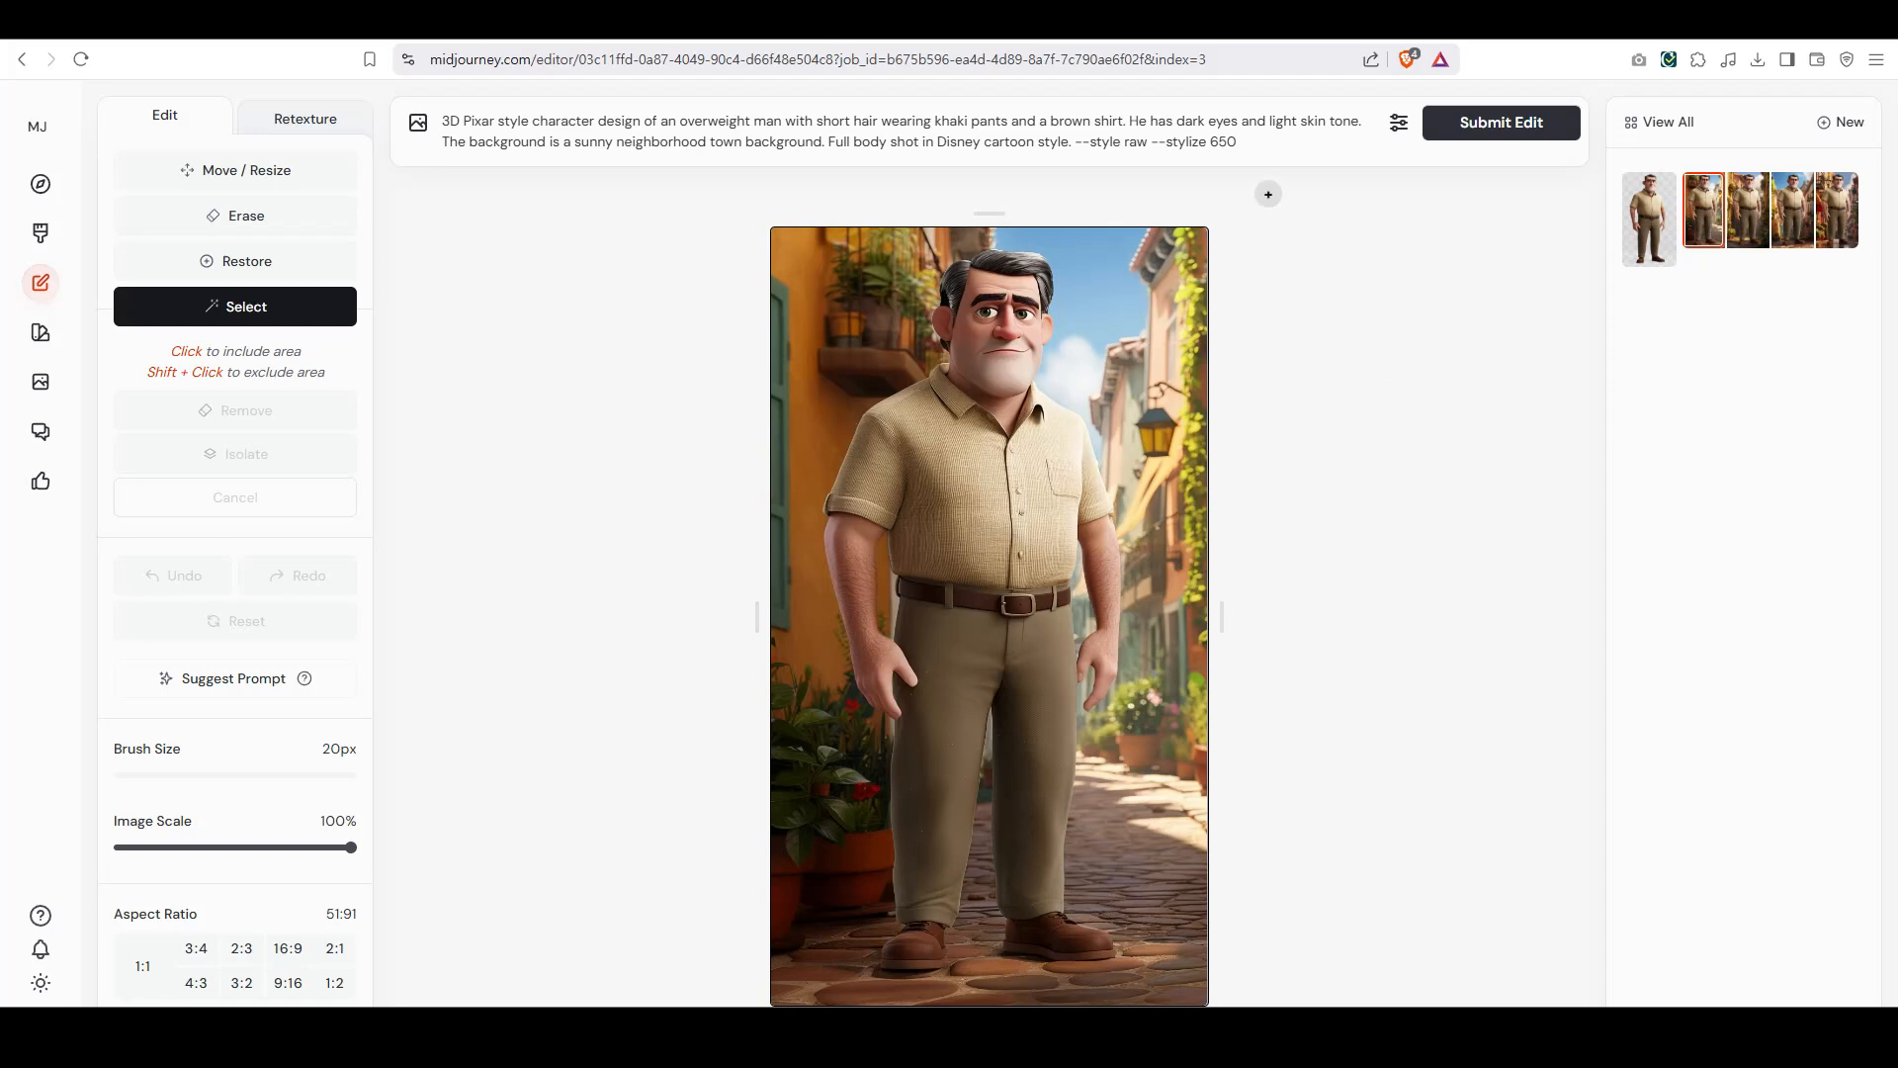
left_click(1251, 141)
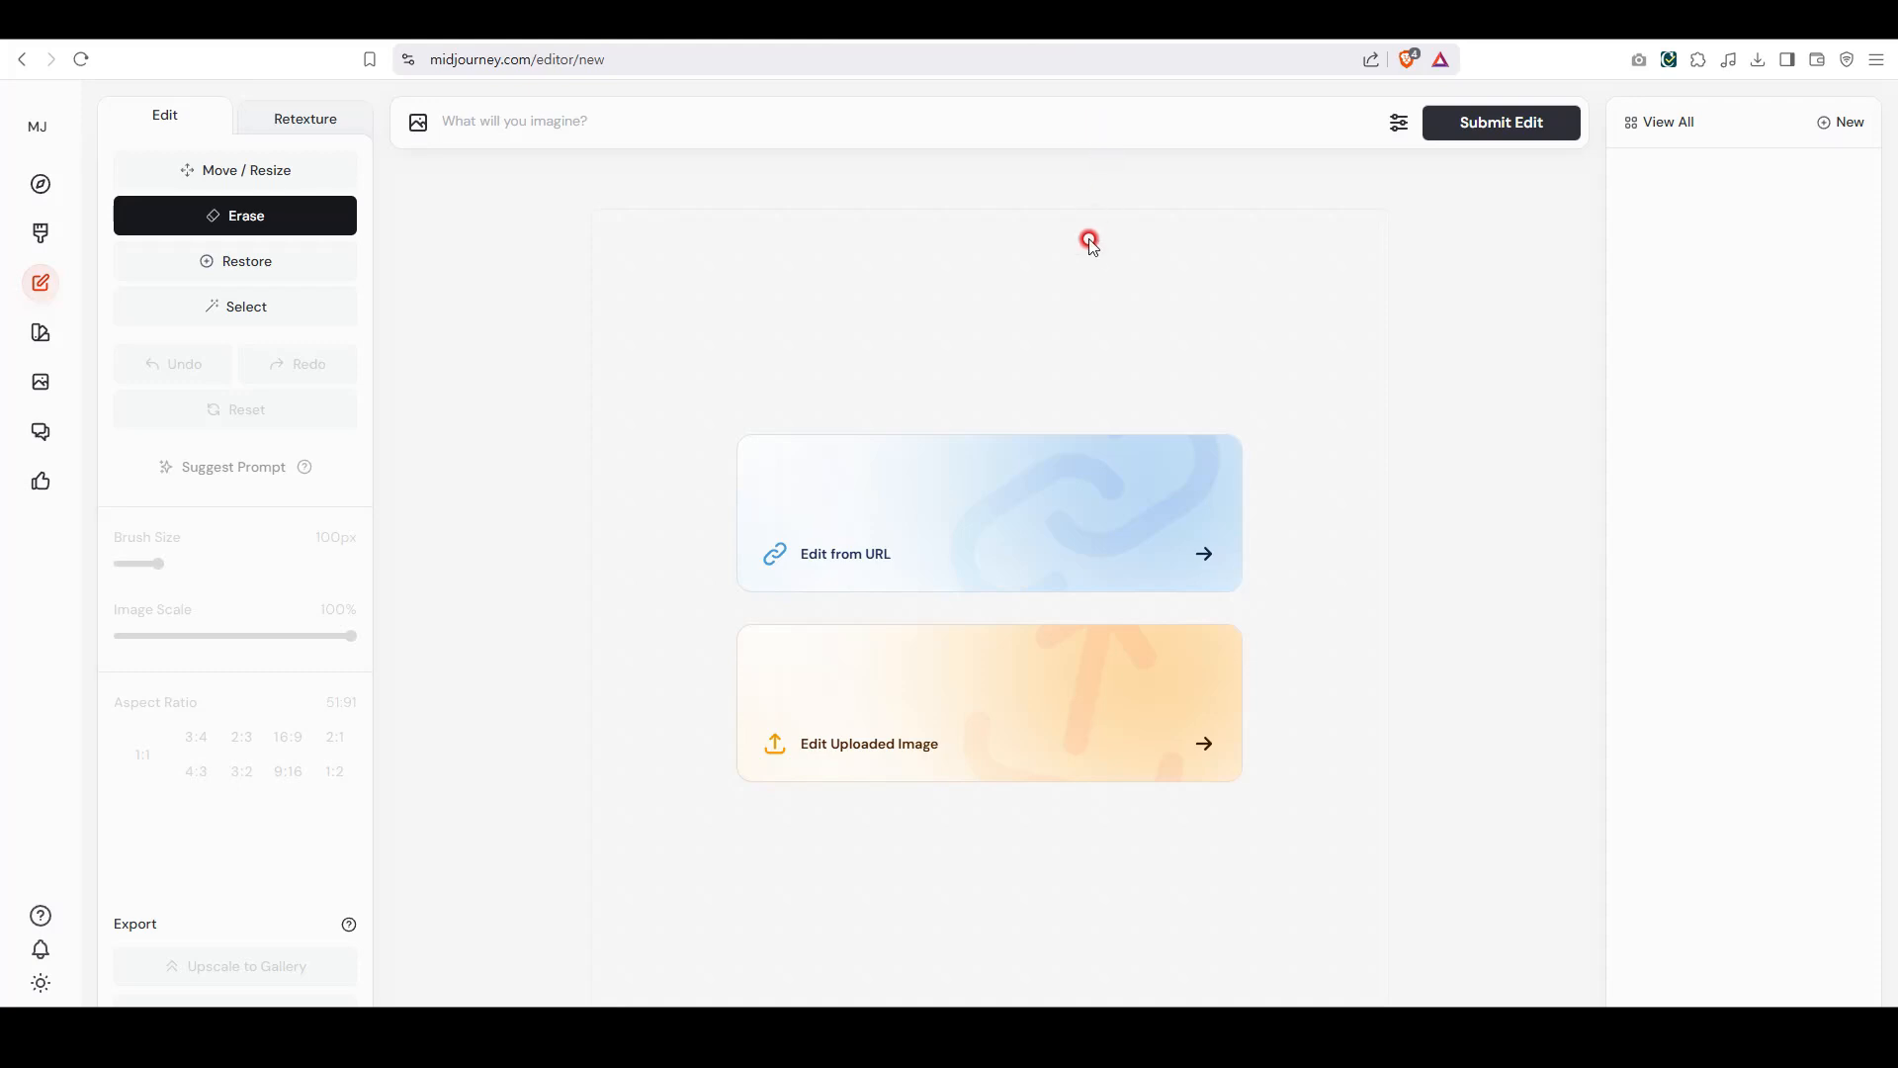
Load the cartoon girl image from its copied URL and remove the pale background around her with smart selection
left_click(1043, 479)
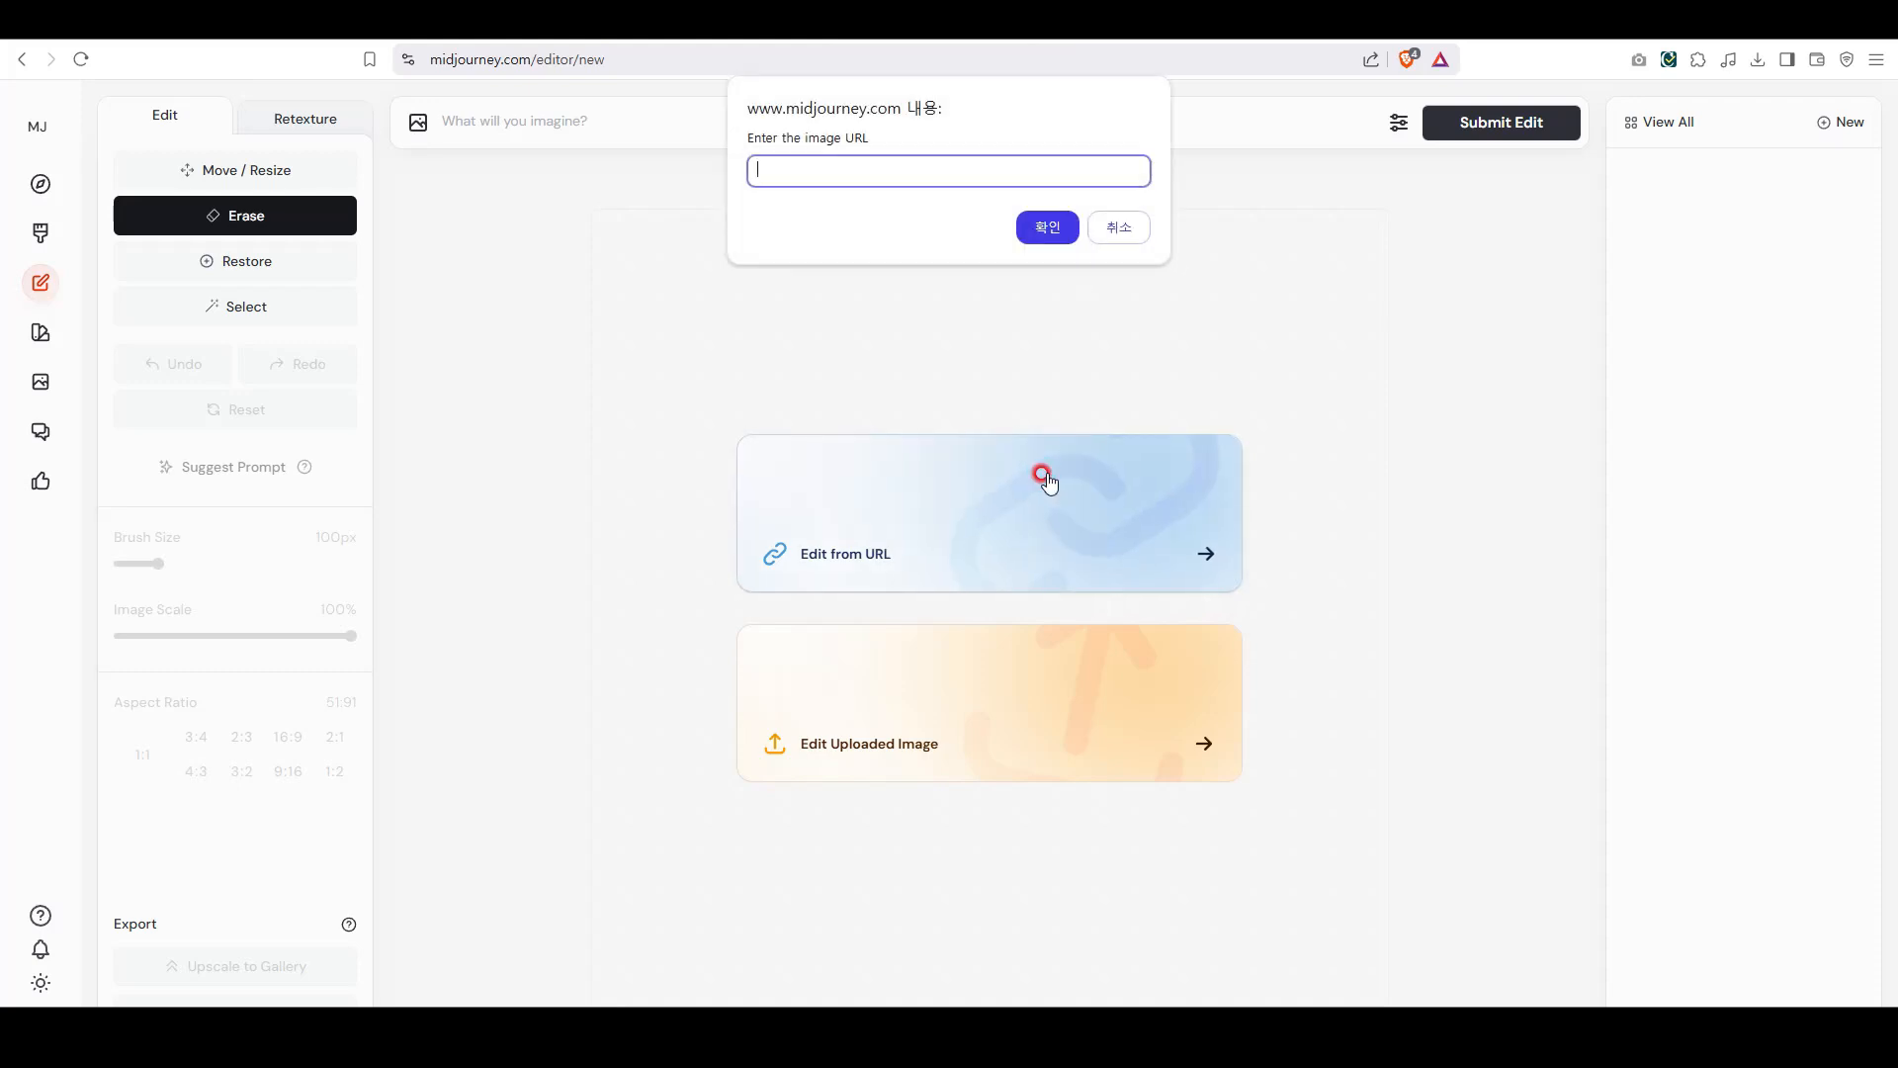
key("ctrl+v")
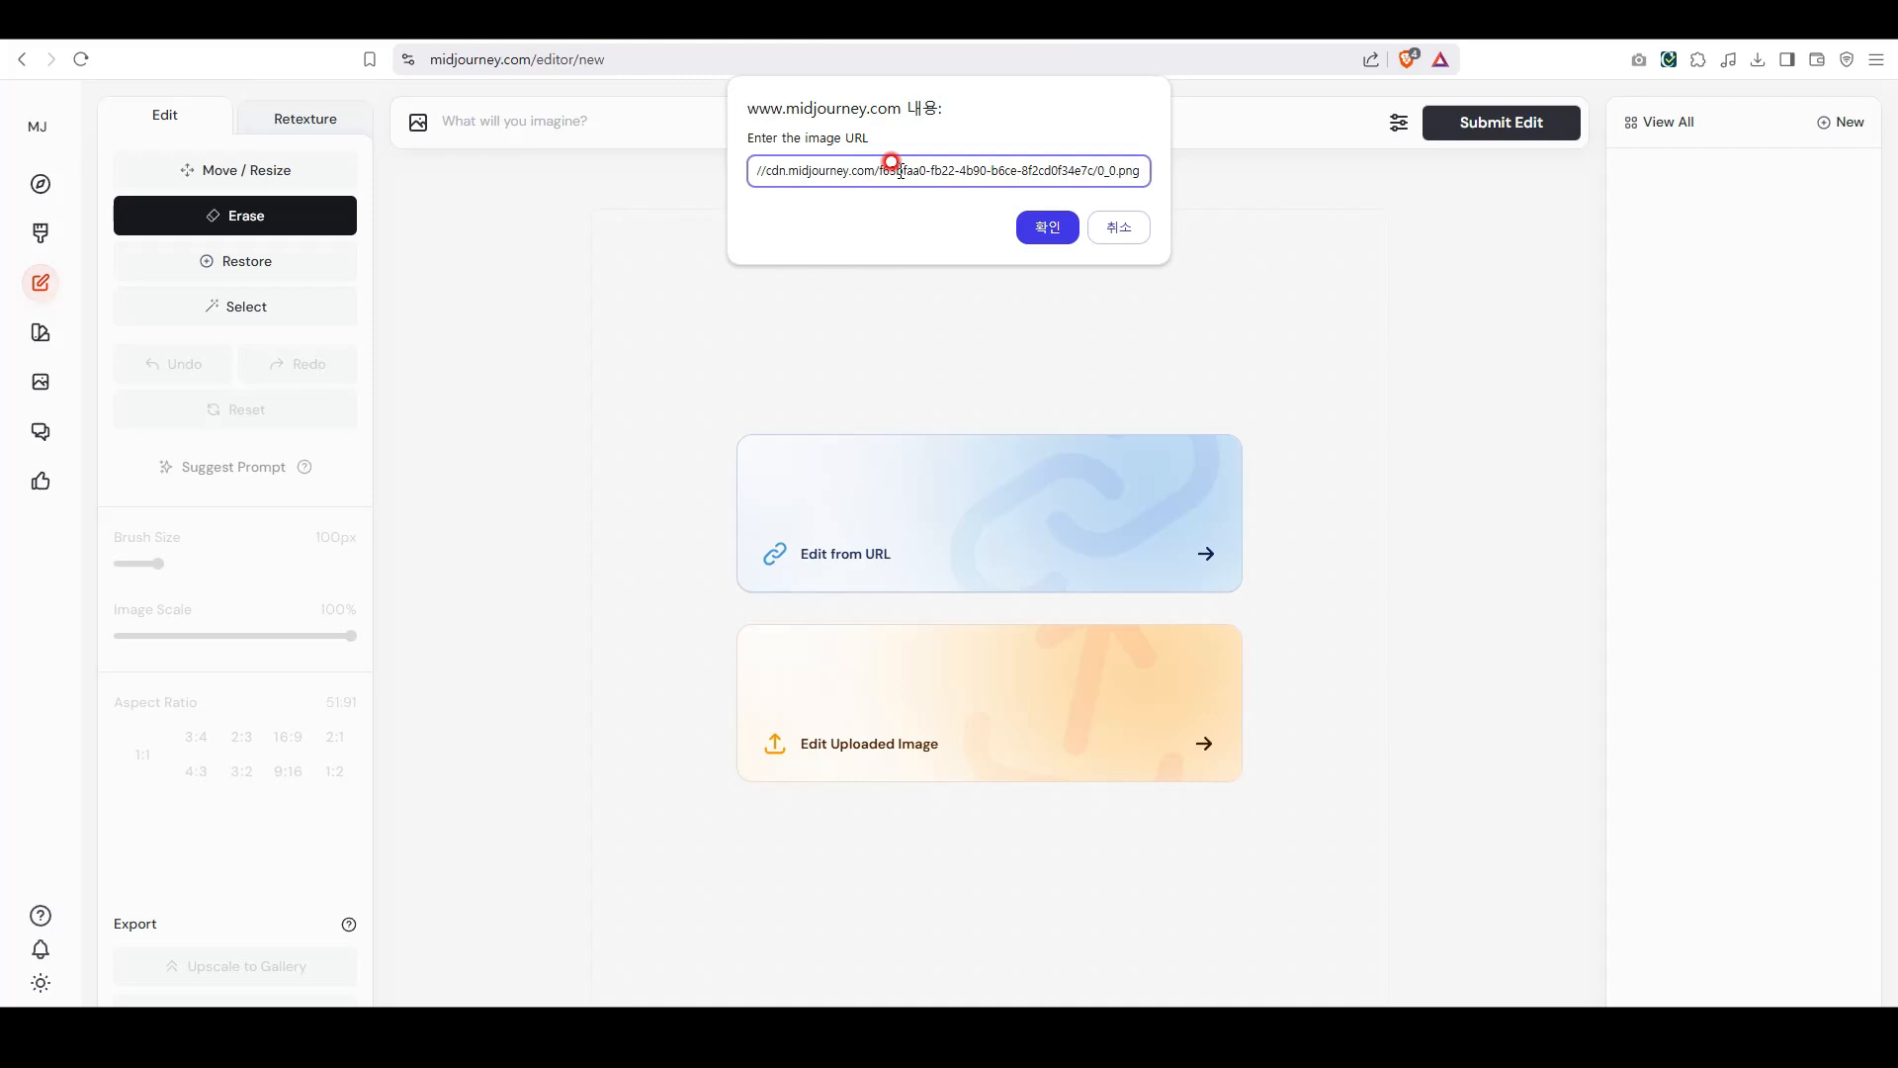
left_click(1046, 227)
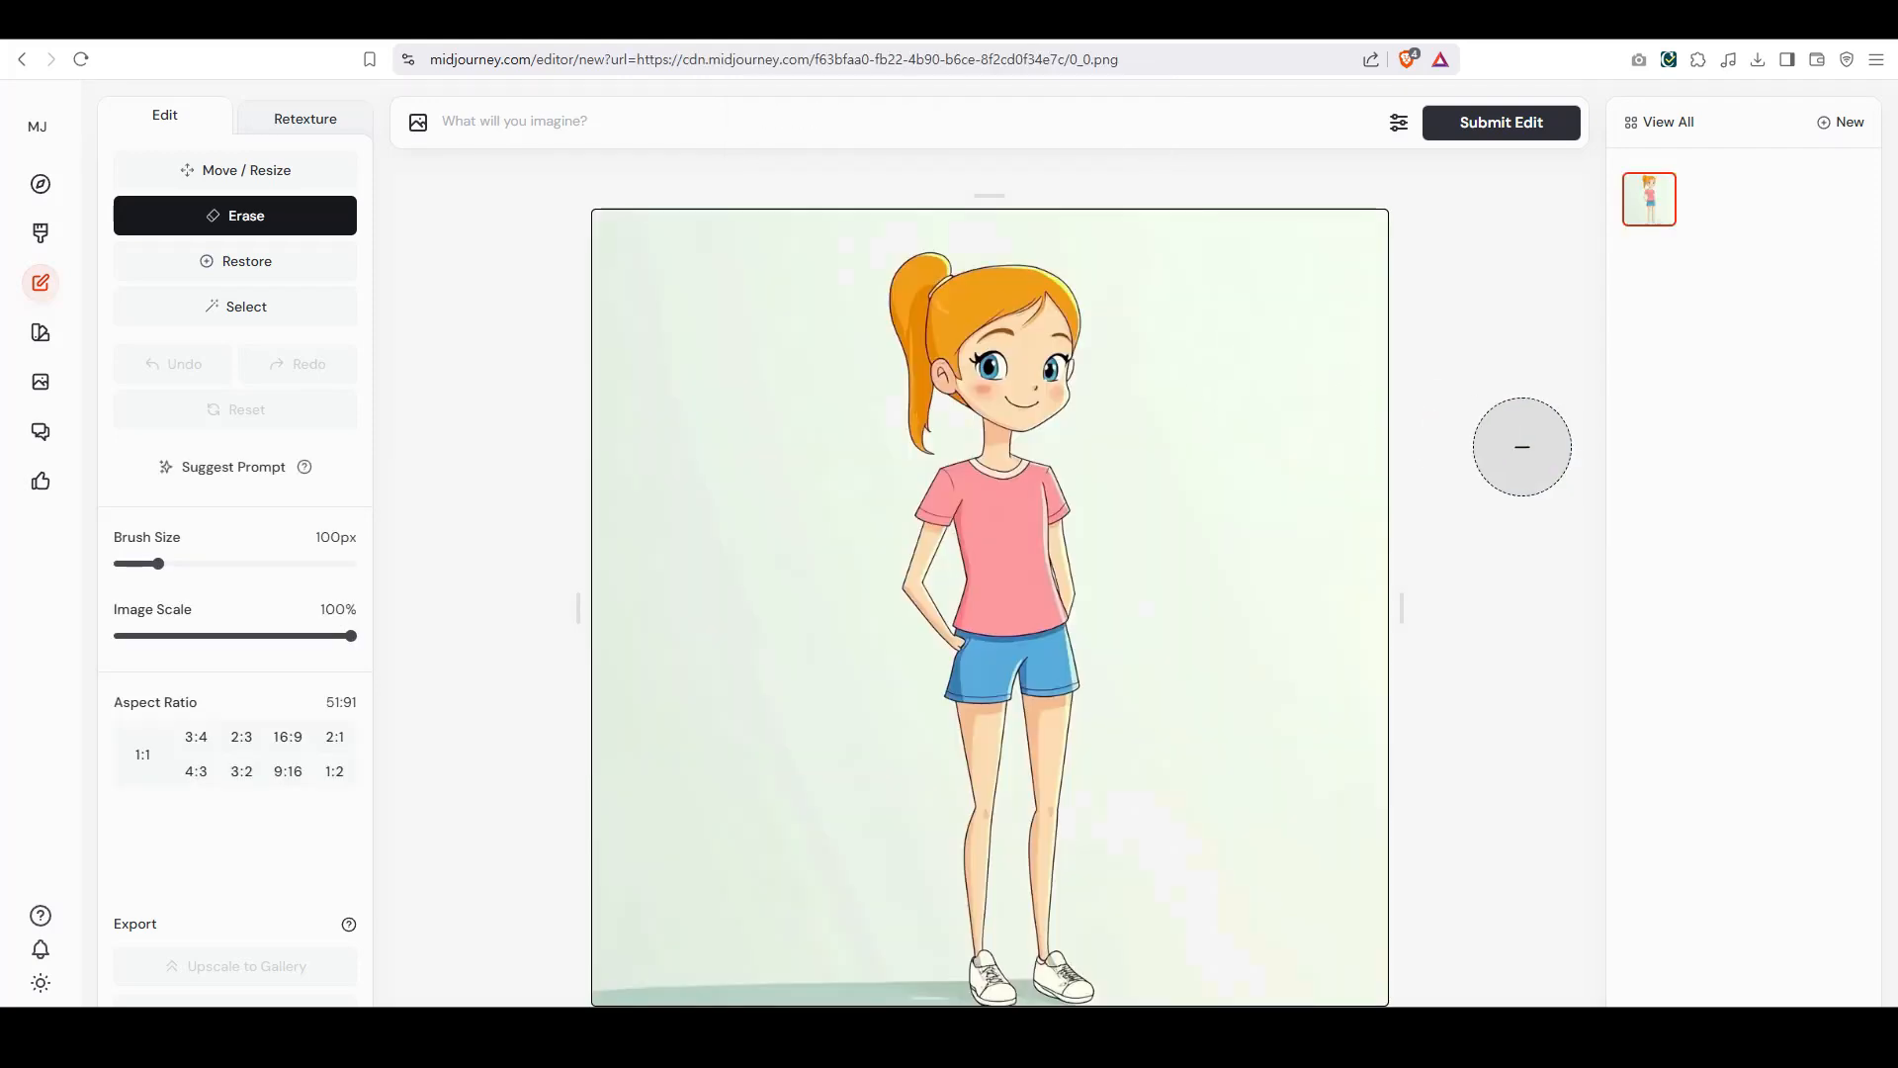
left_click(276, 318)
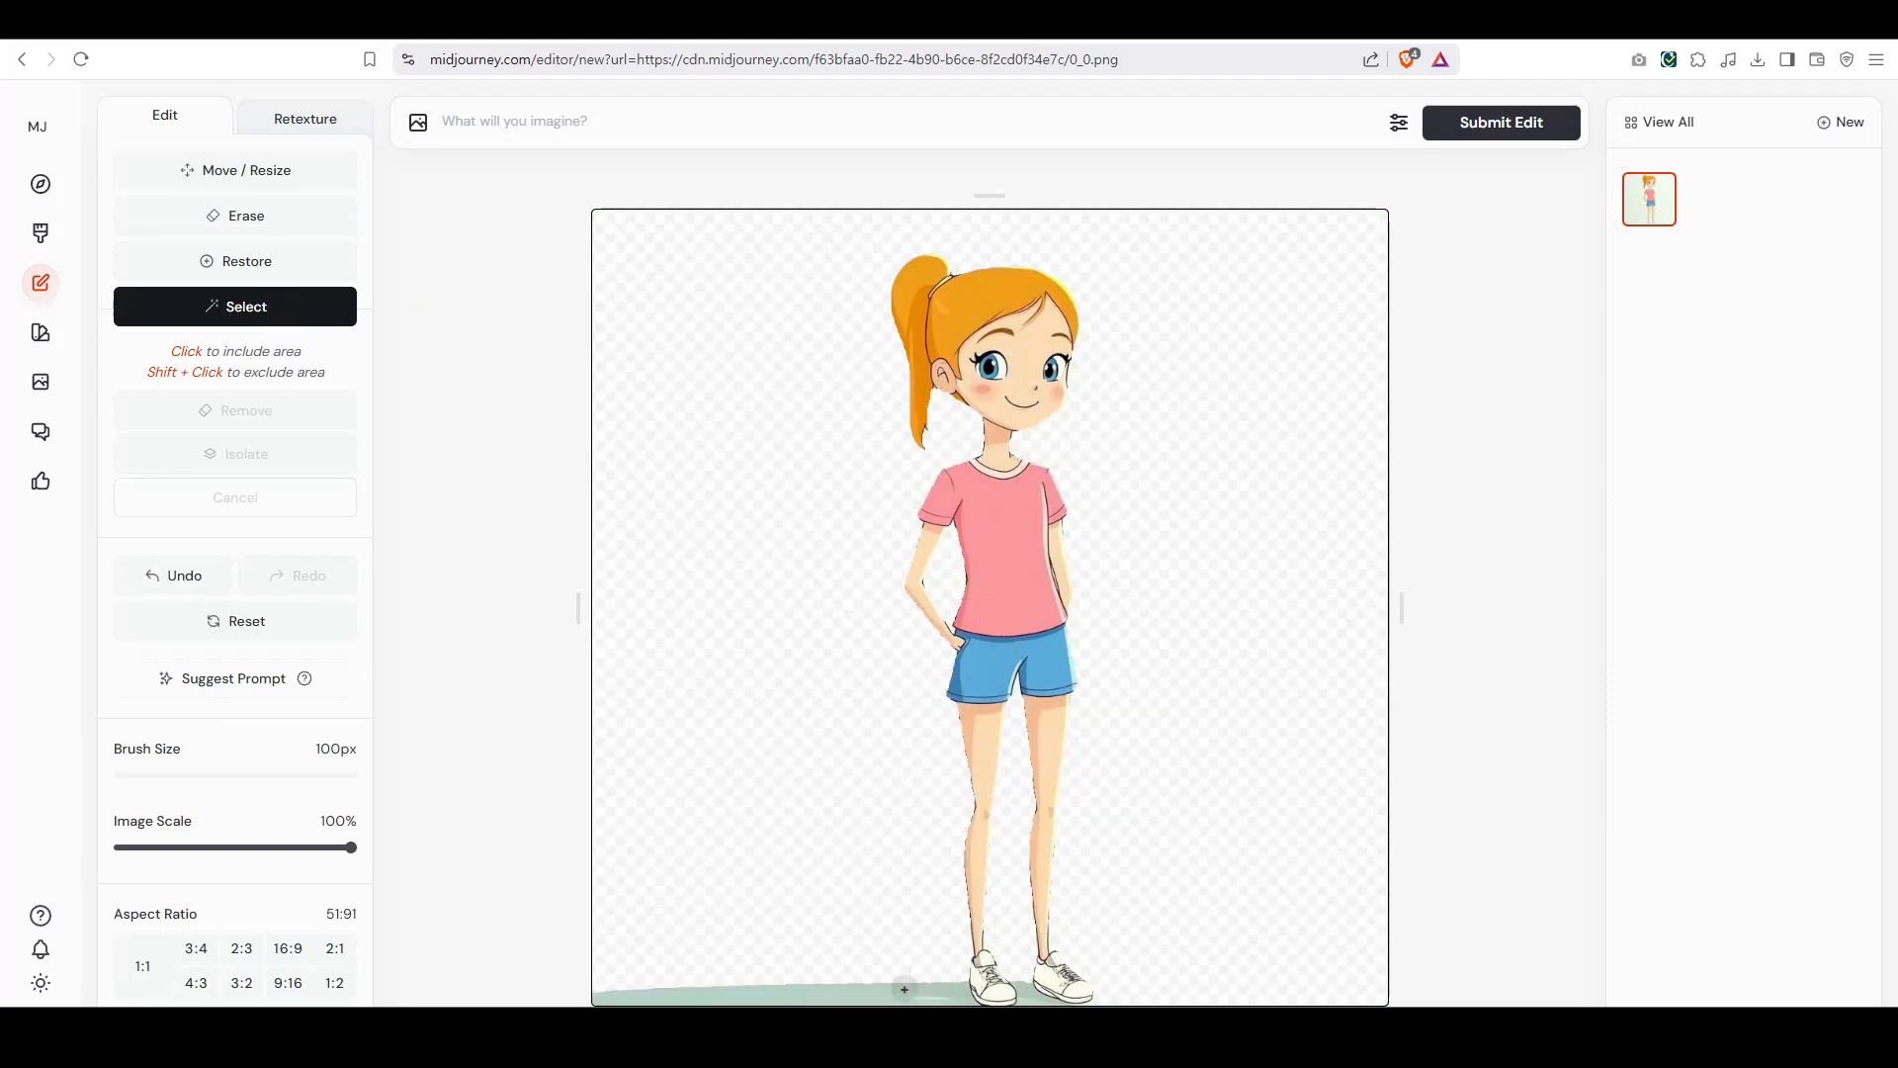
Move a newly suggested prompt for the girl image to DeepL and reverse the translation direction to Korean into US English
left_click(234, 679)
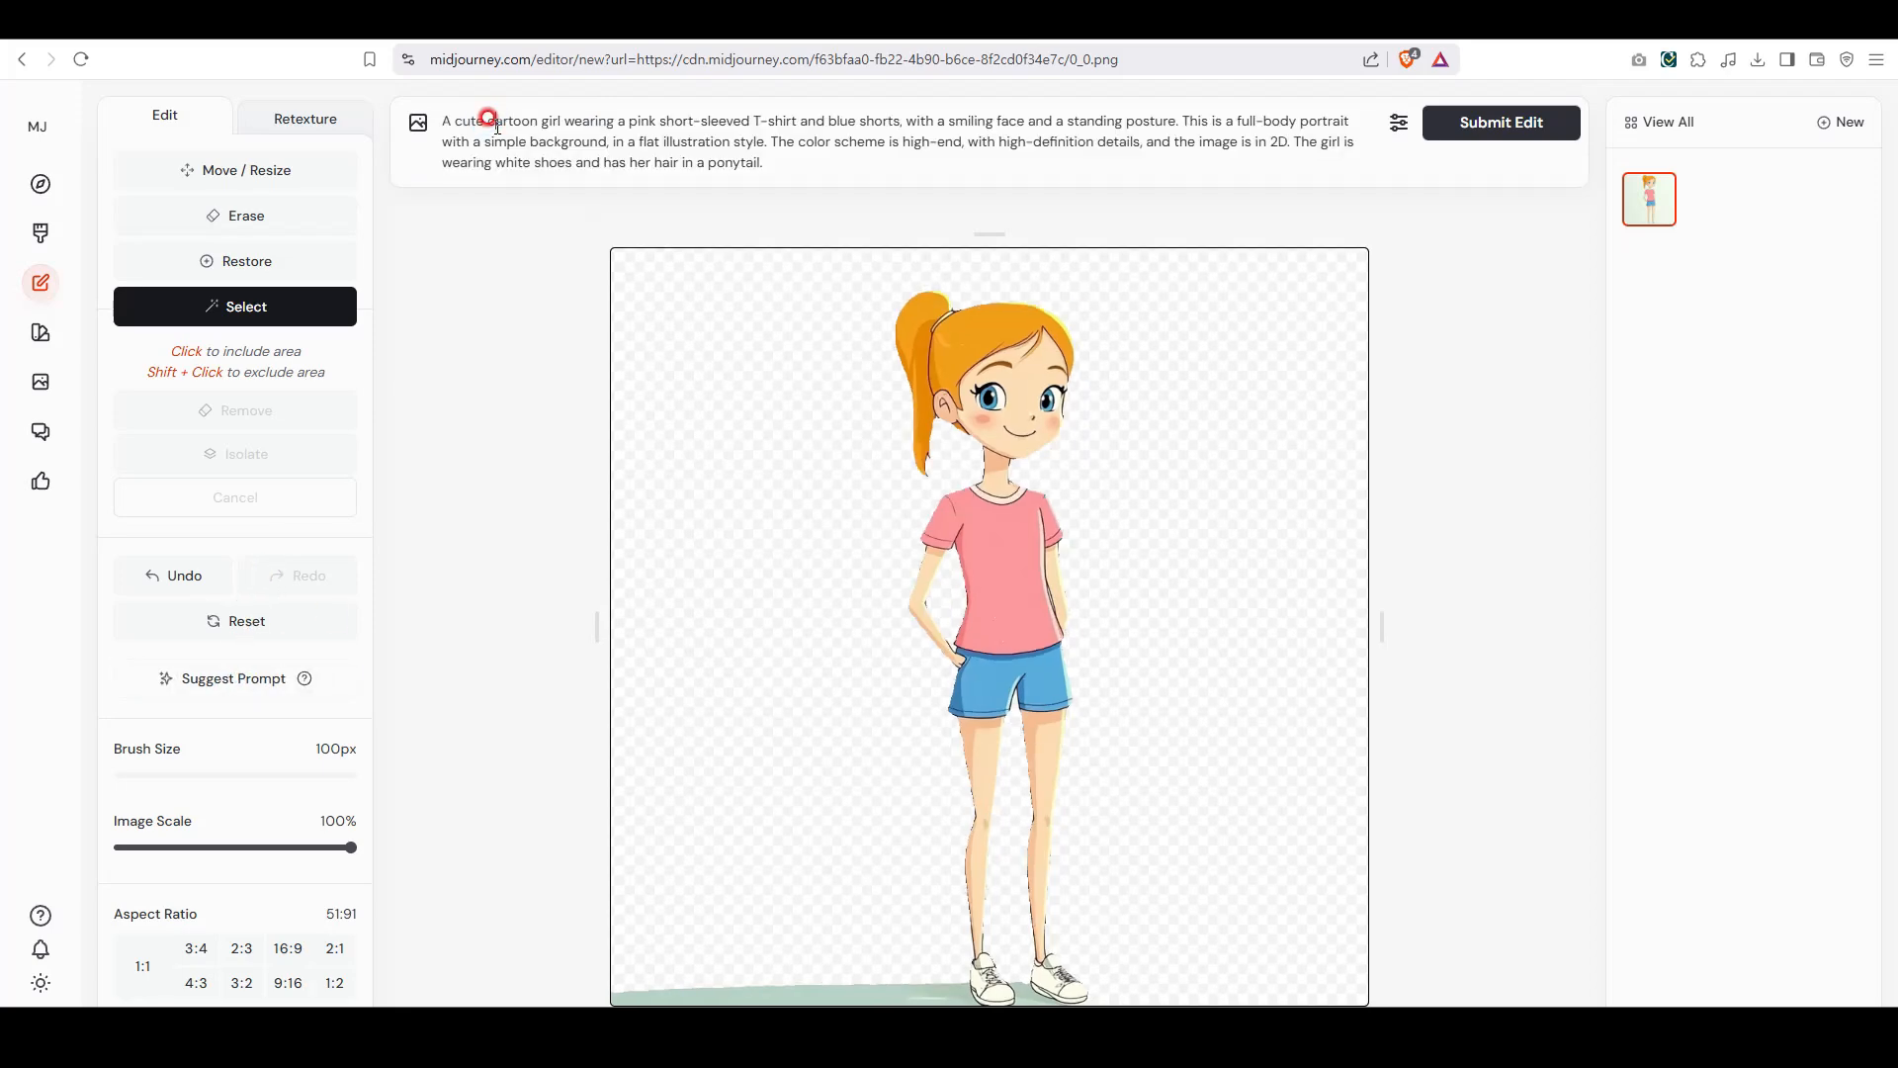
key("ctrl+a")
key("ctrl+x")
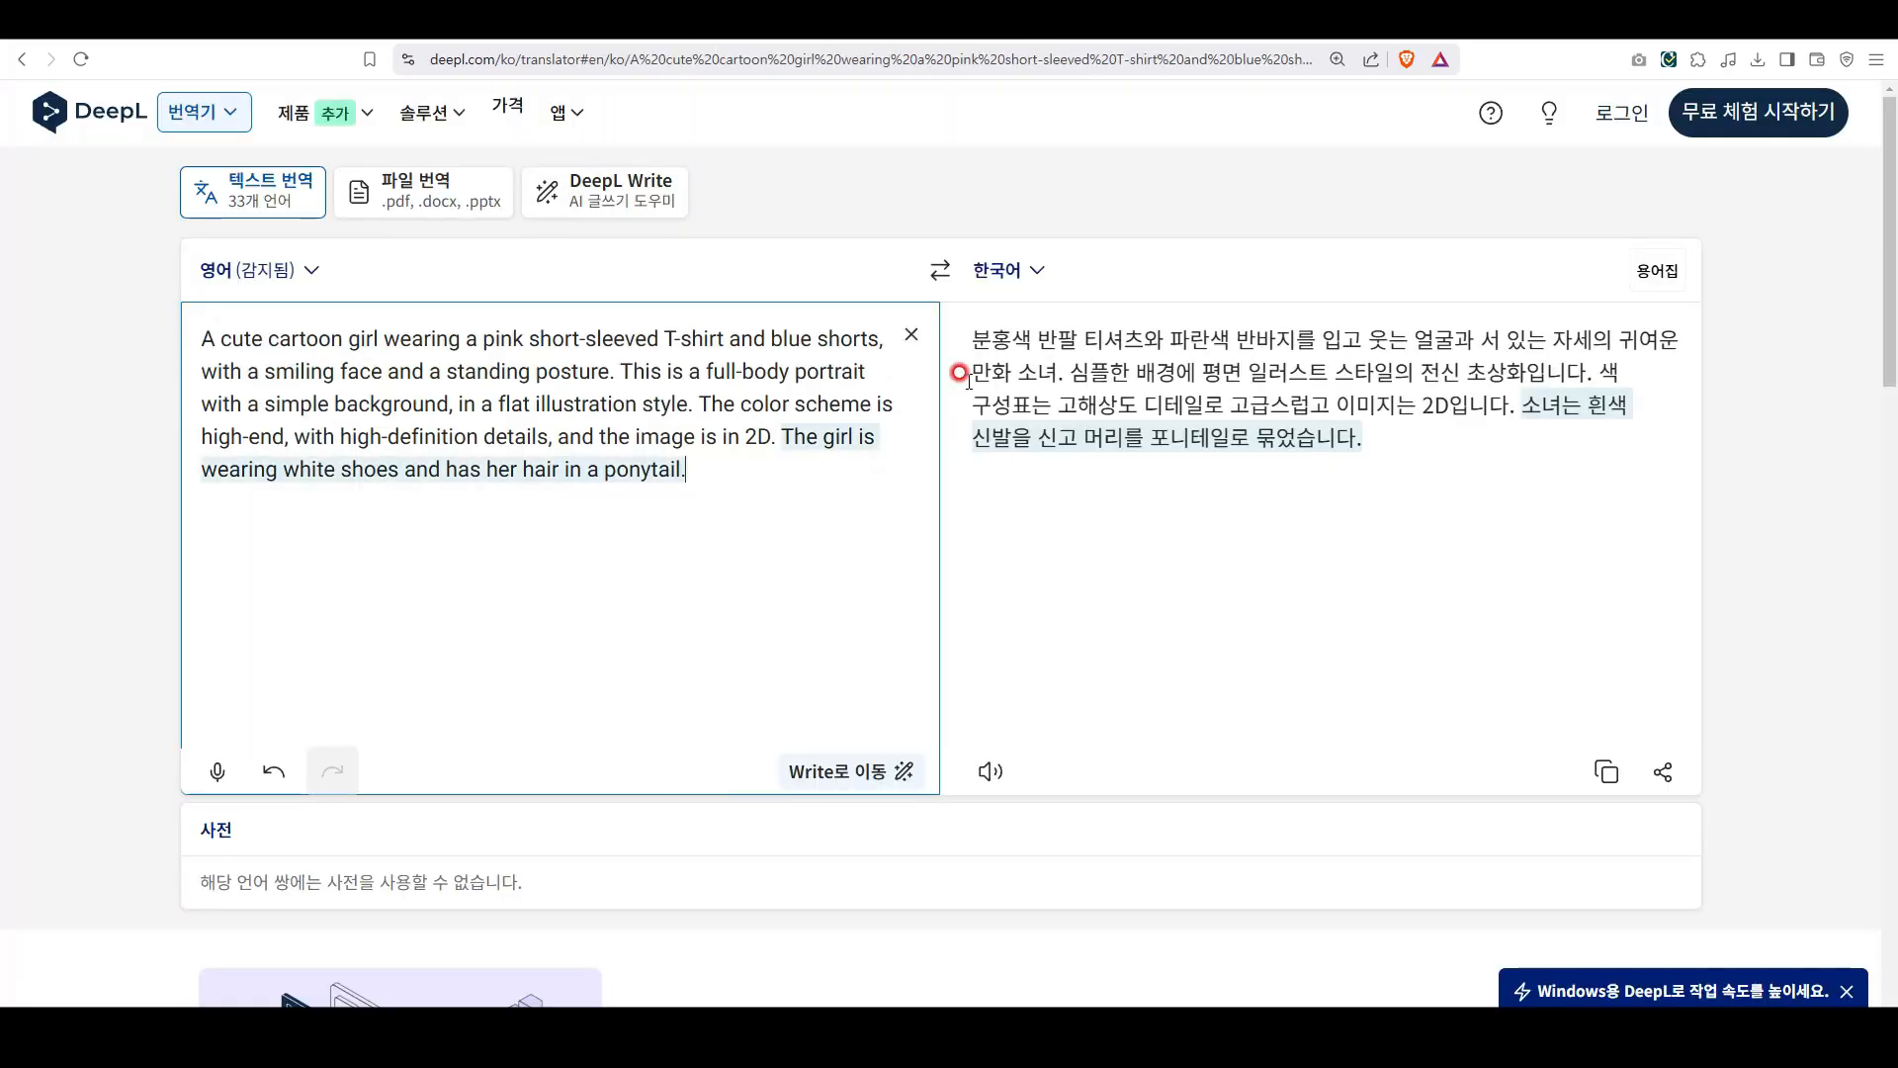
left_click(940, 269)
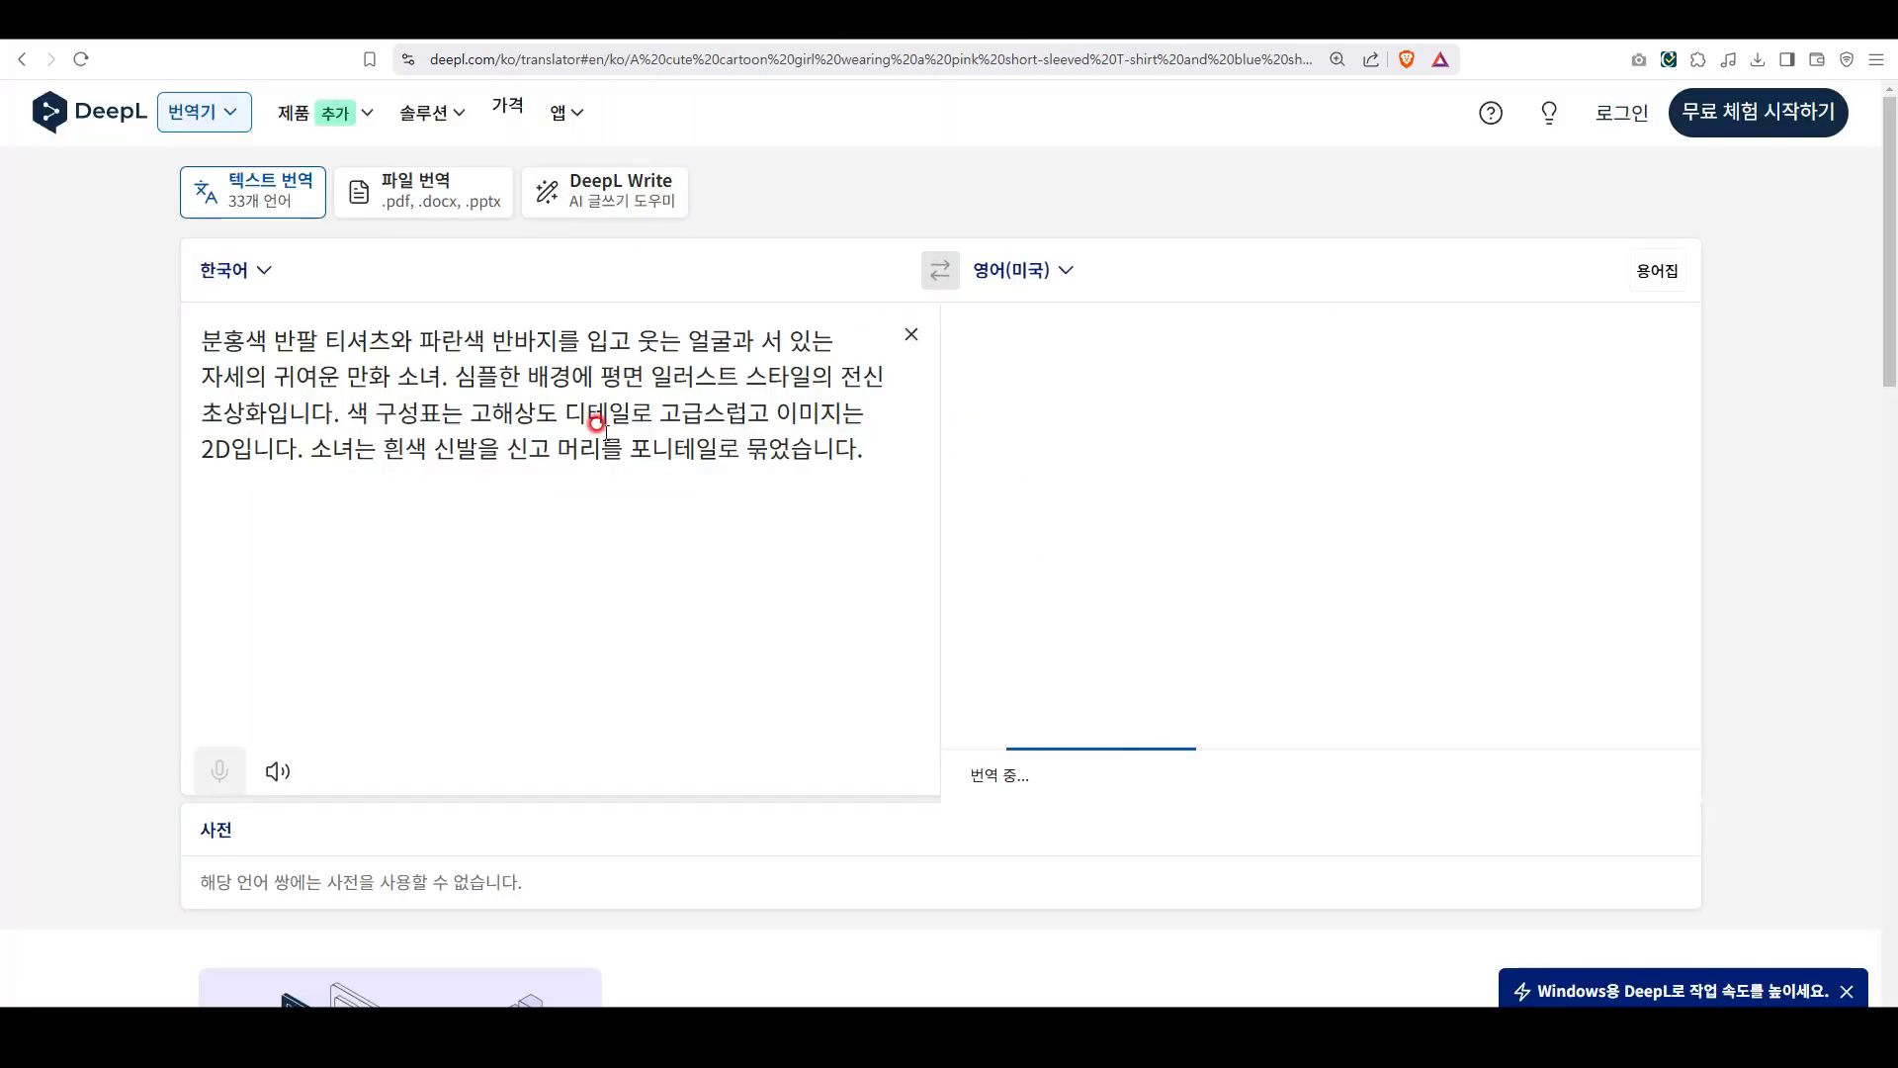
Replace the word "심플한" describing the background in the Korean text with "숲속"
double_click(456, 368)
type("숲속")
left_click(347, 412)
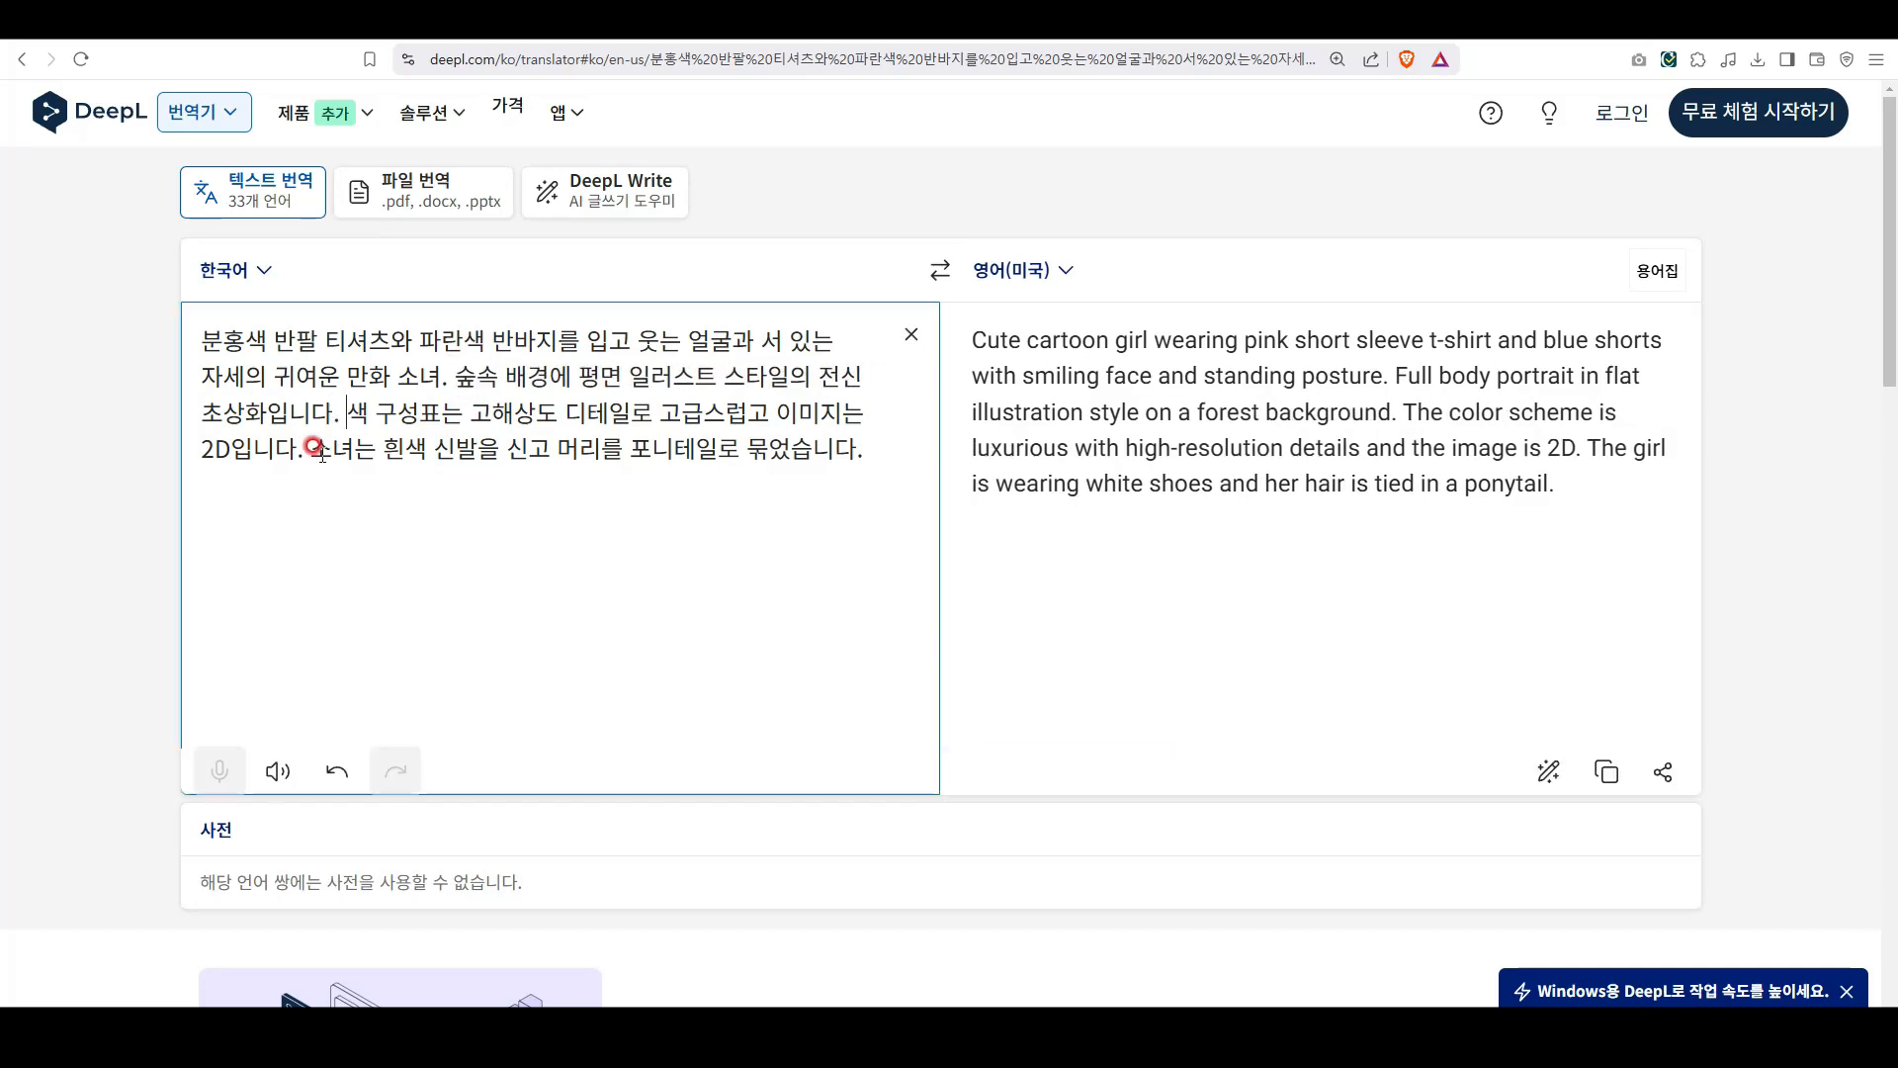
Delete the last Korean sentence about the girl's white shoes and ponytail and copy the English translation
left_click_drag(322, 453, 875, 454)
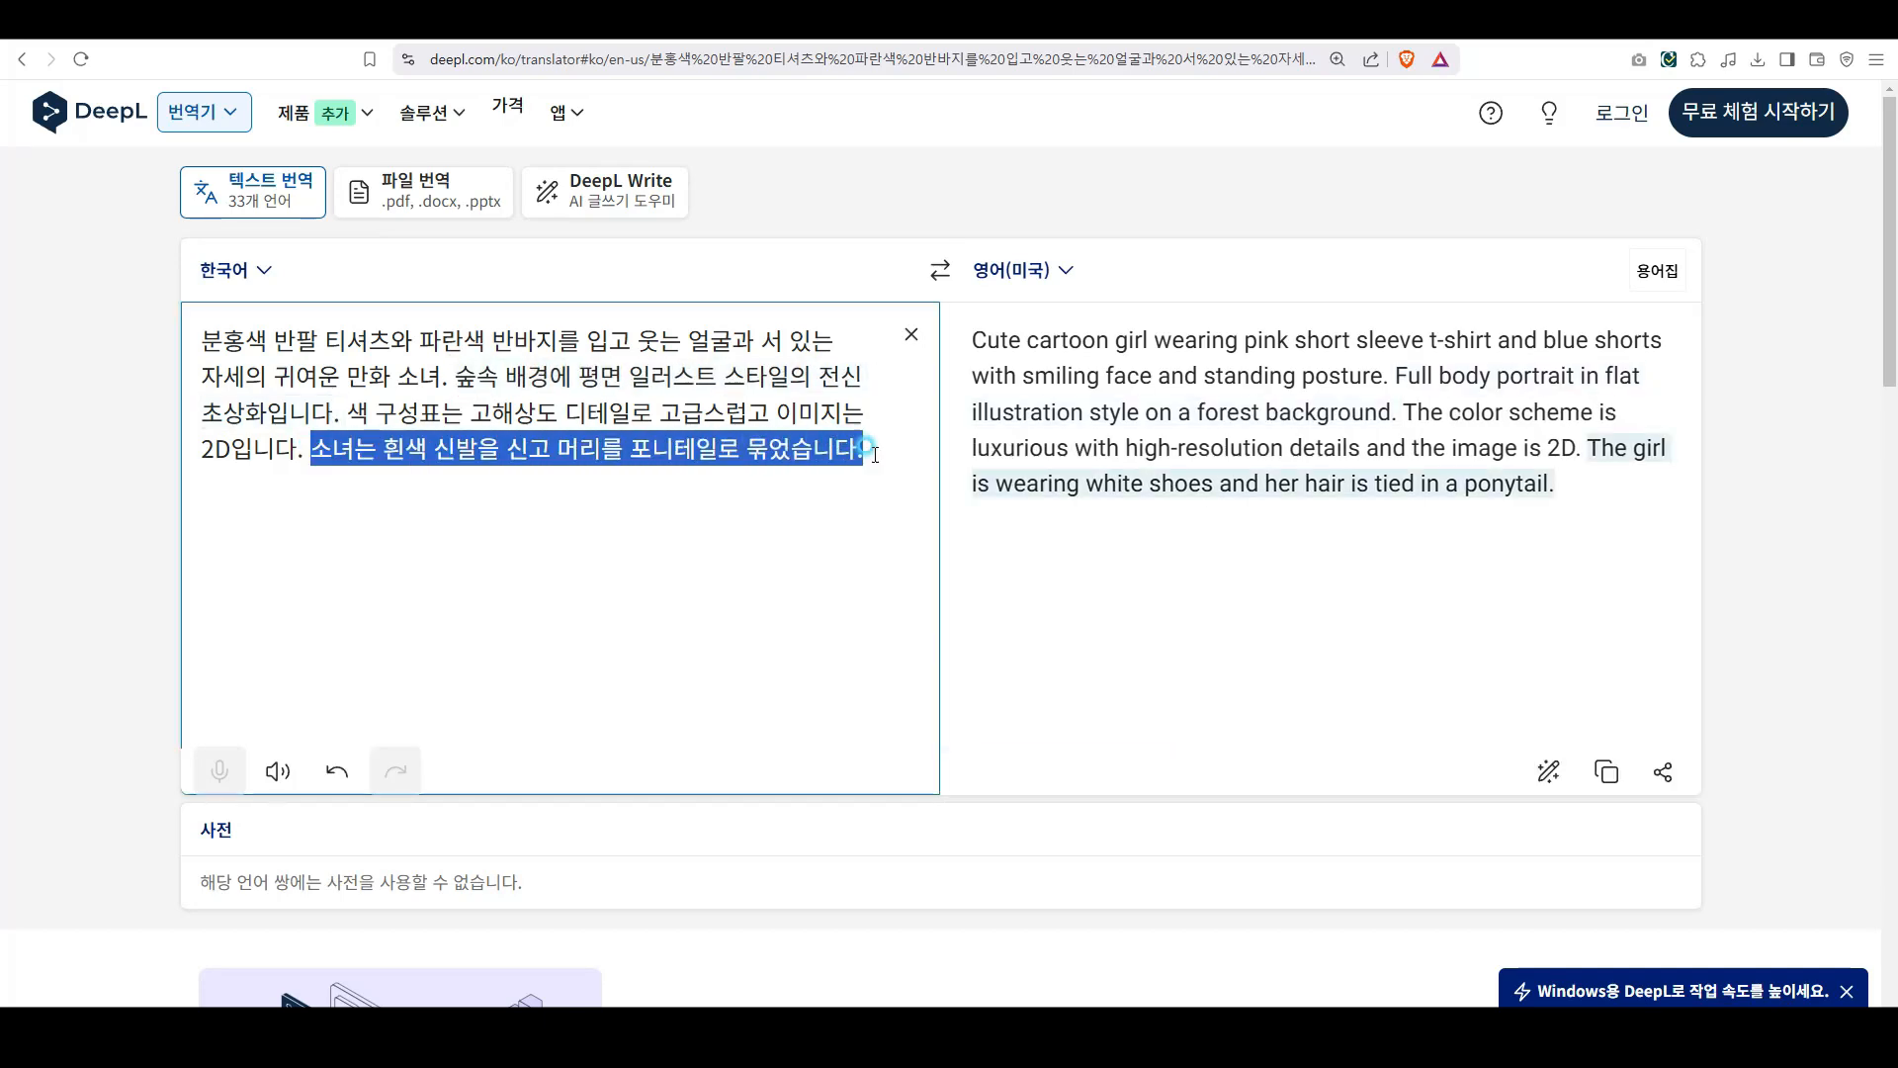
type("소녀는 흰")
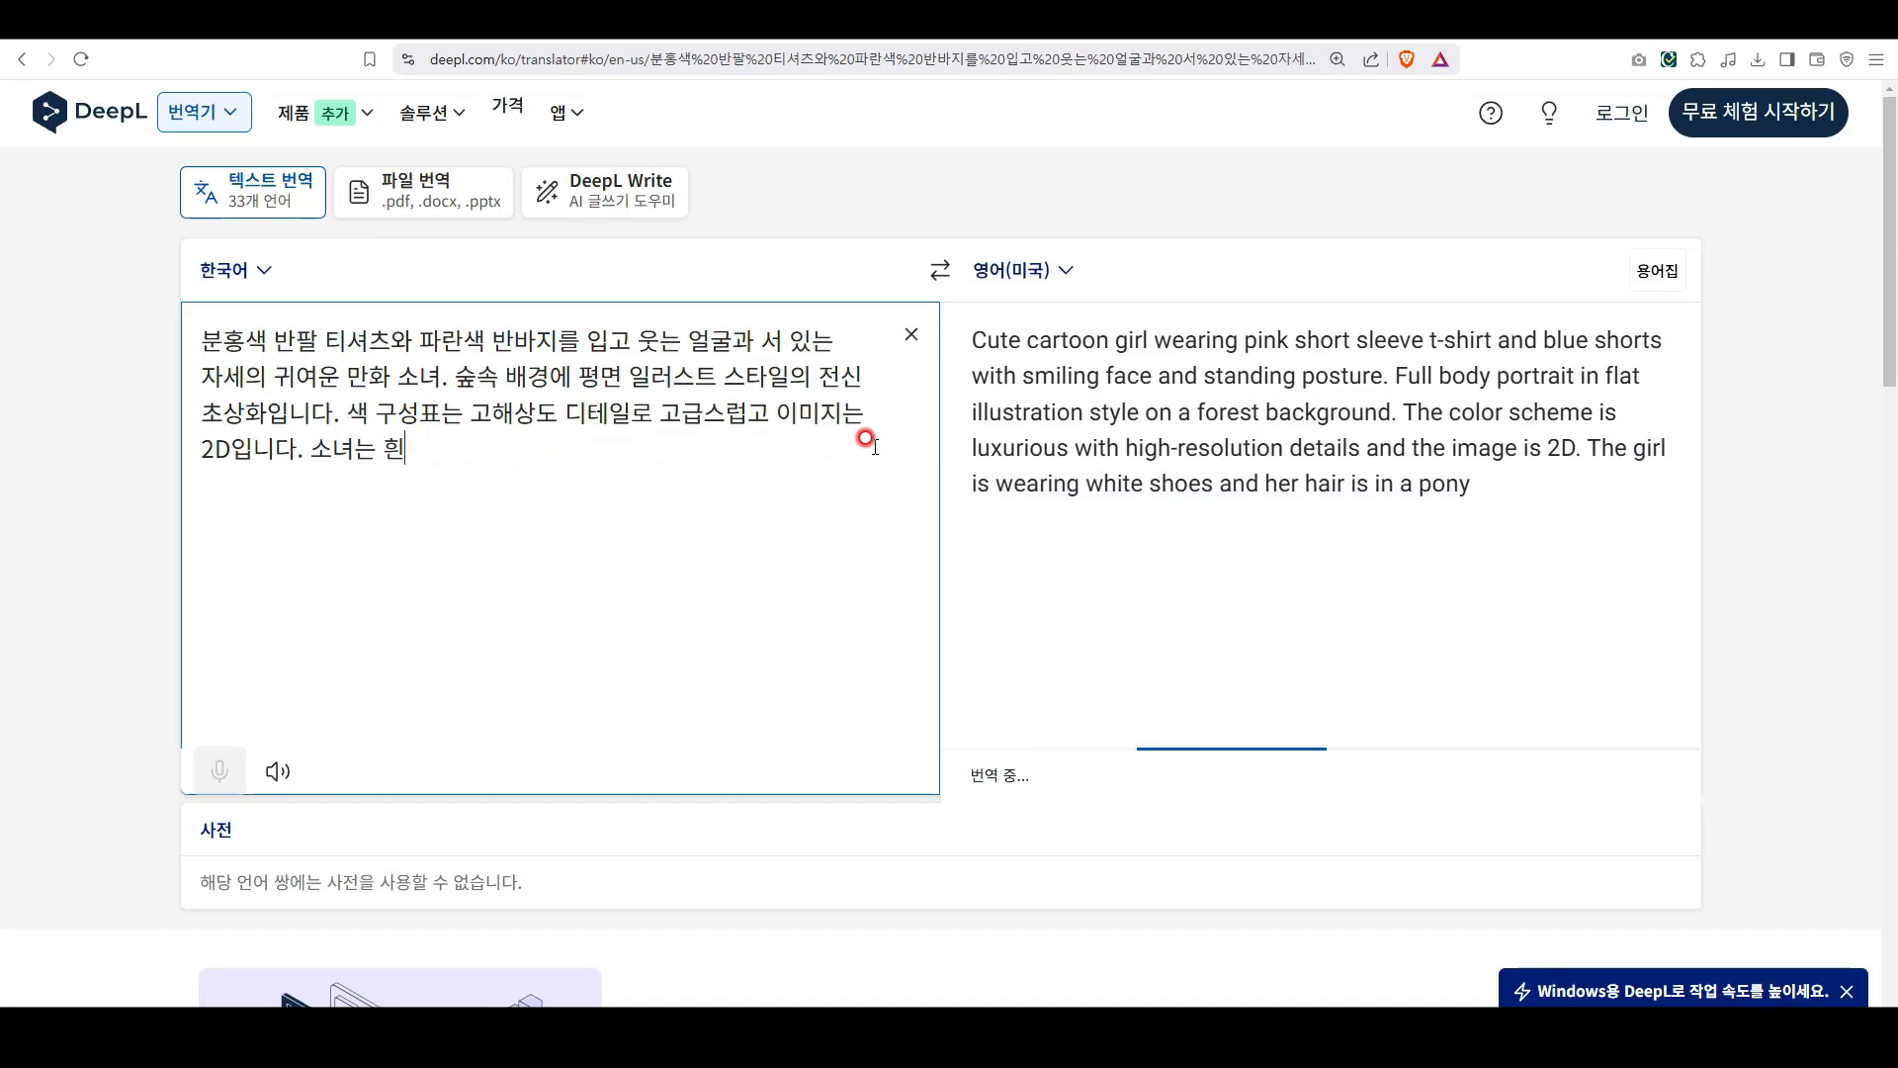
key("BackSpace")
key("BackSpace")
key("BackSpace")
key("BackSpace")
key("BackSpace")
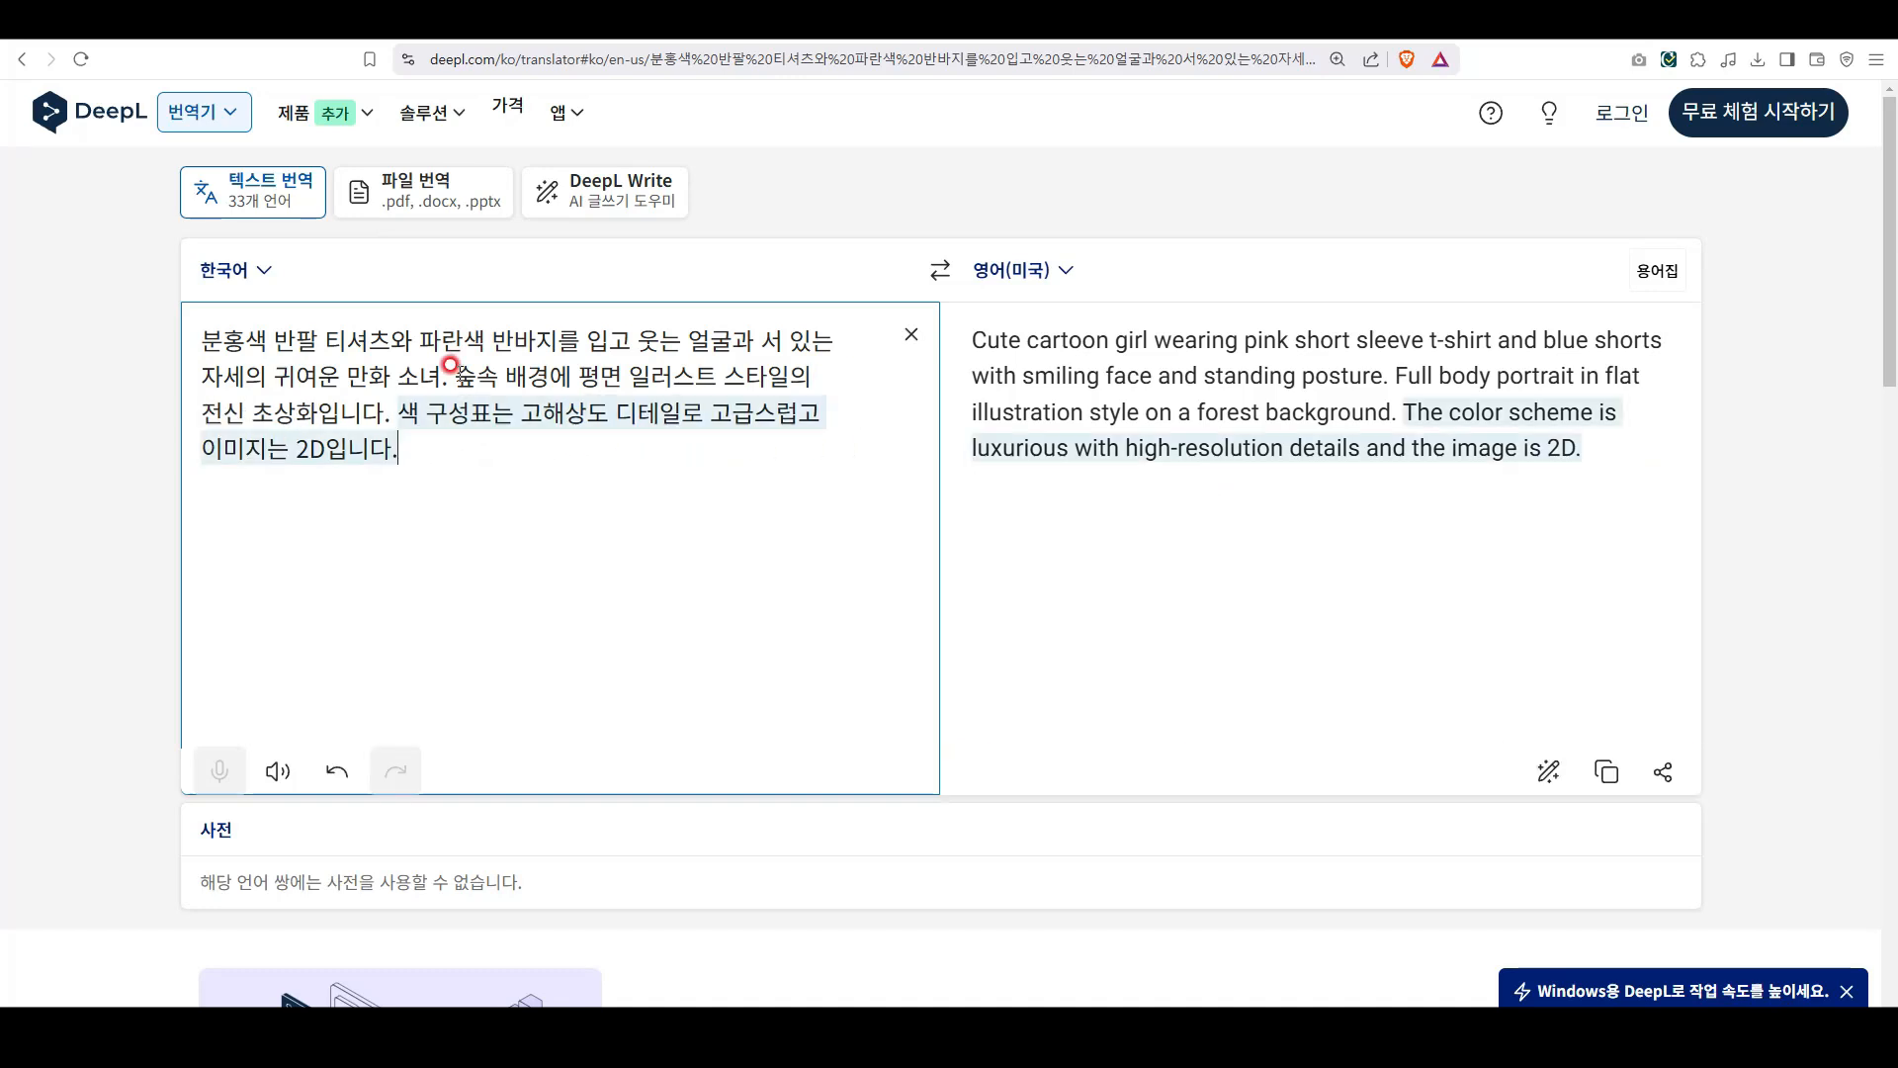
left_click(1606, 770)
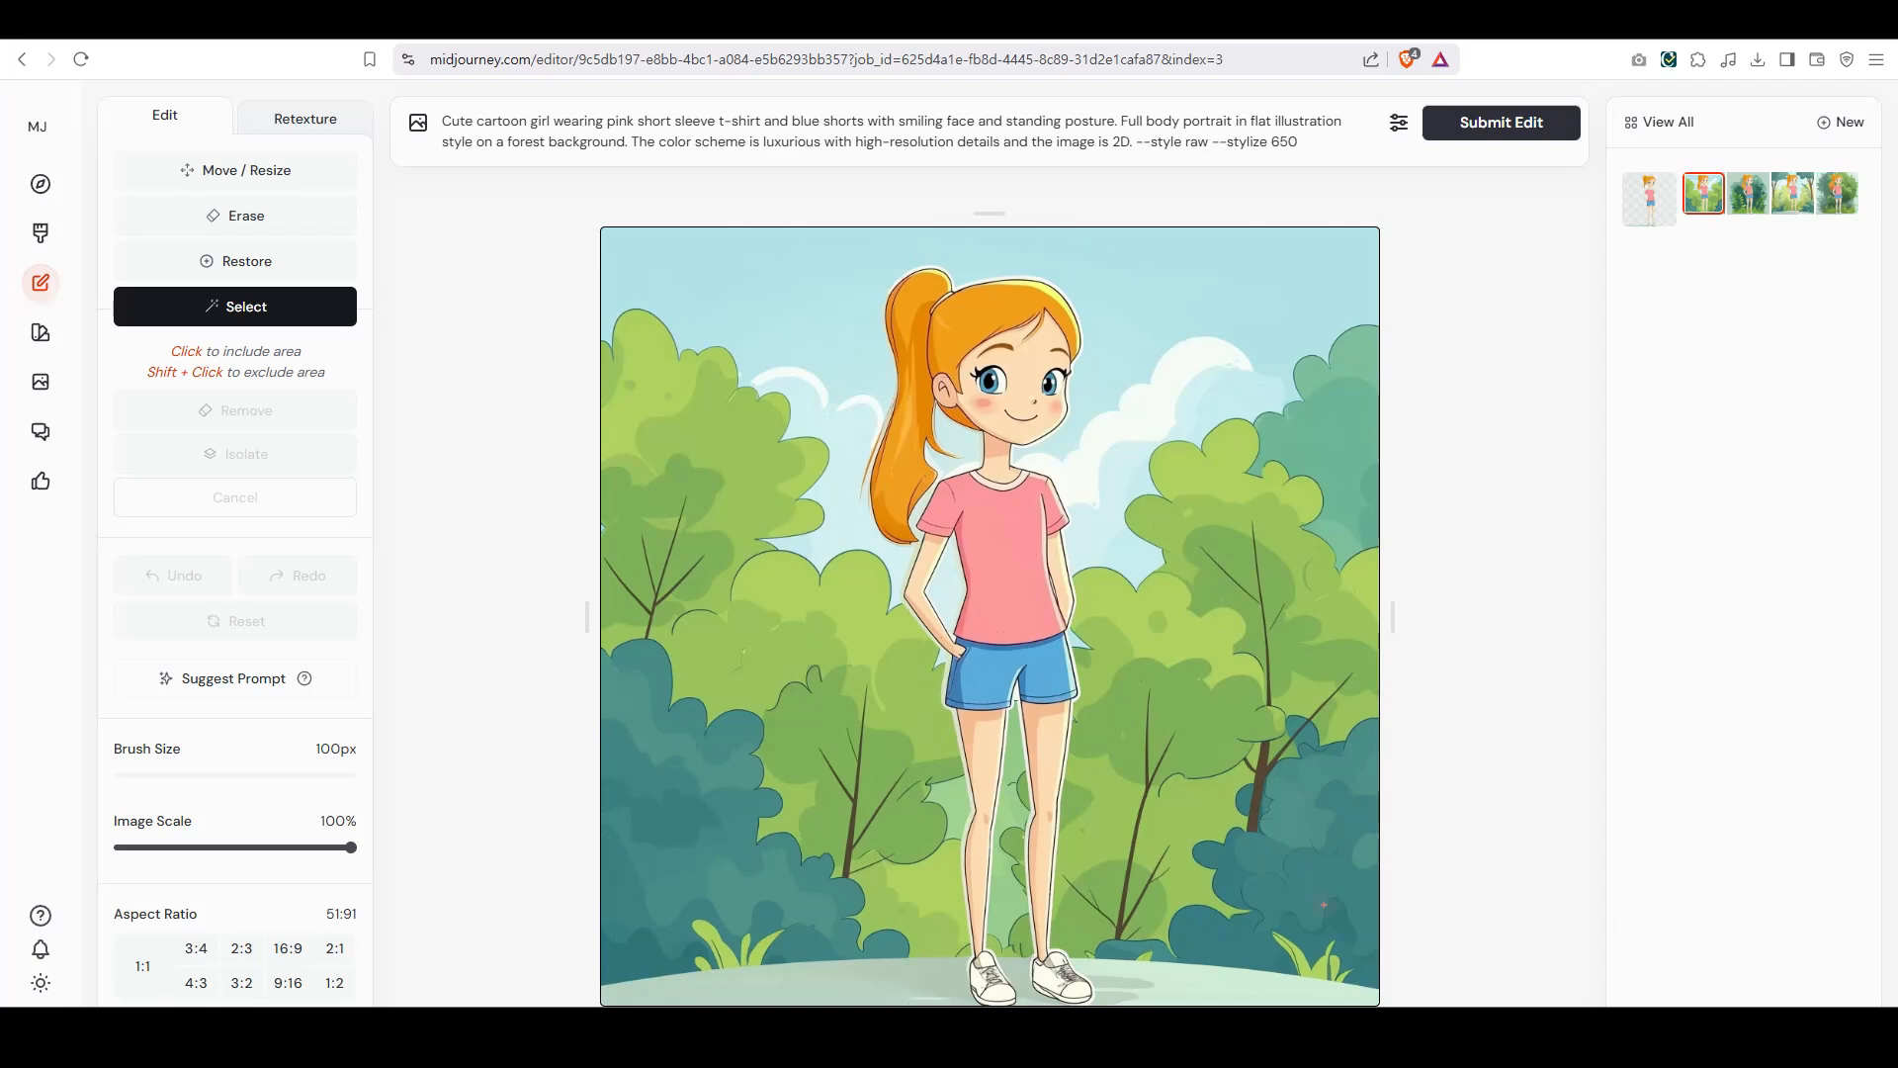
Smart-select the girl's pink T-shirt in the forest image and replace the prompt with "flower t-shirts"
left_click(990, 549)
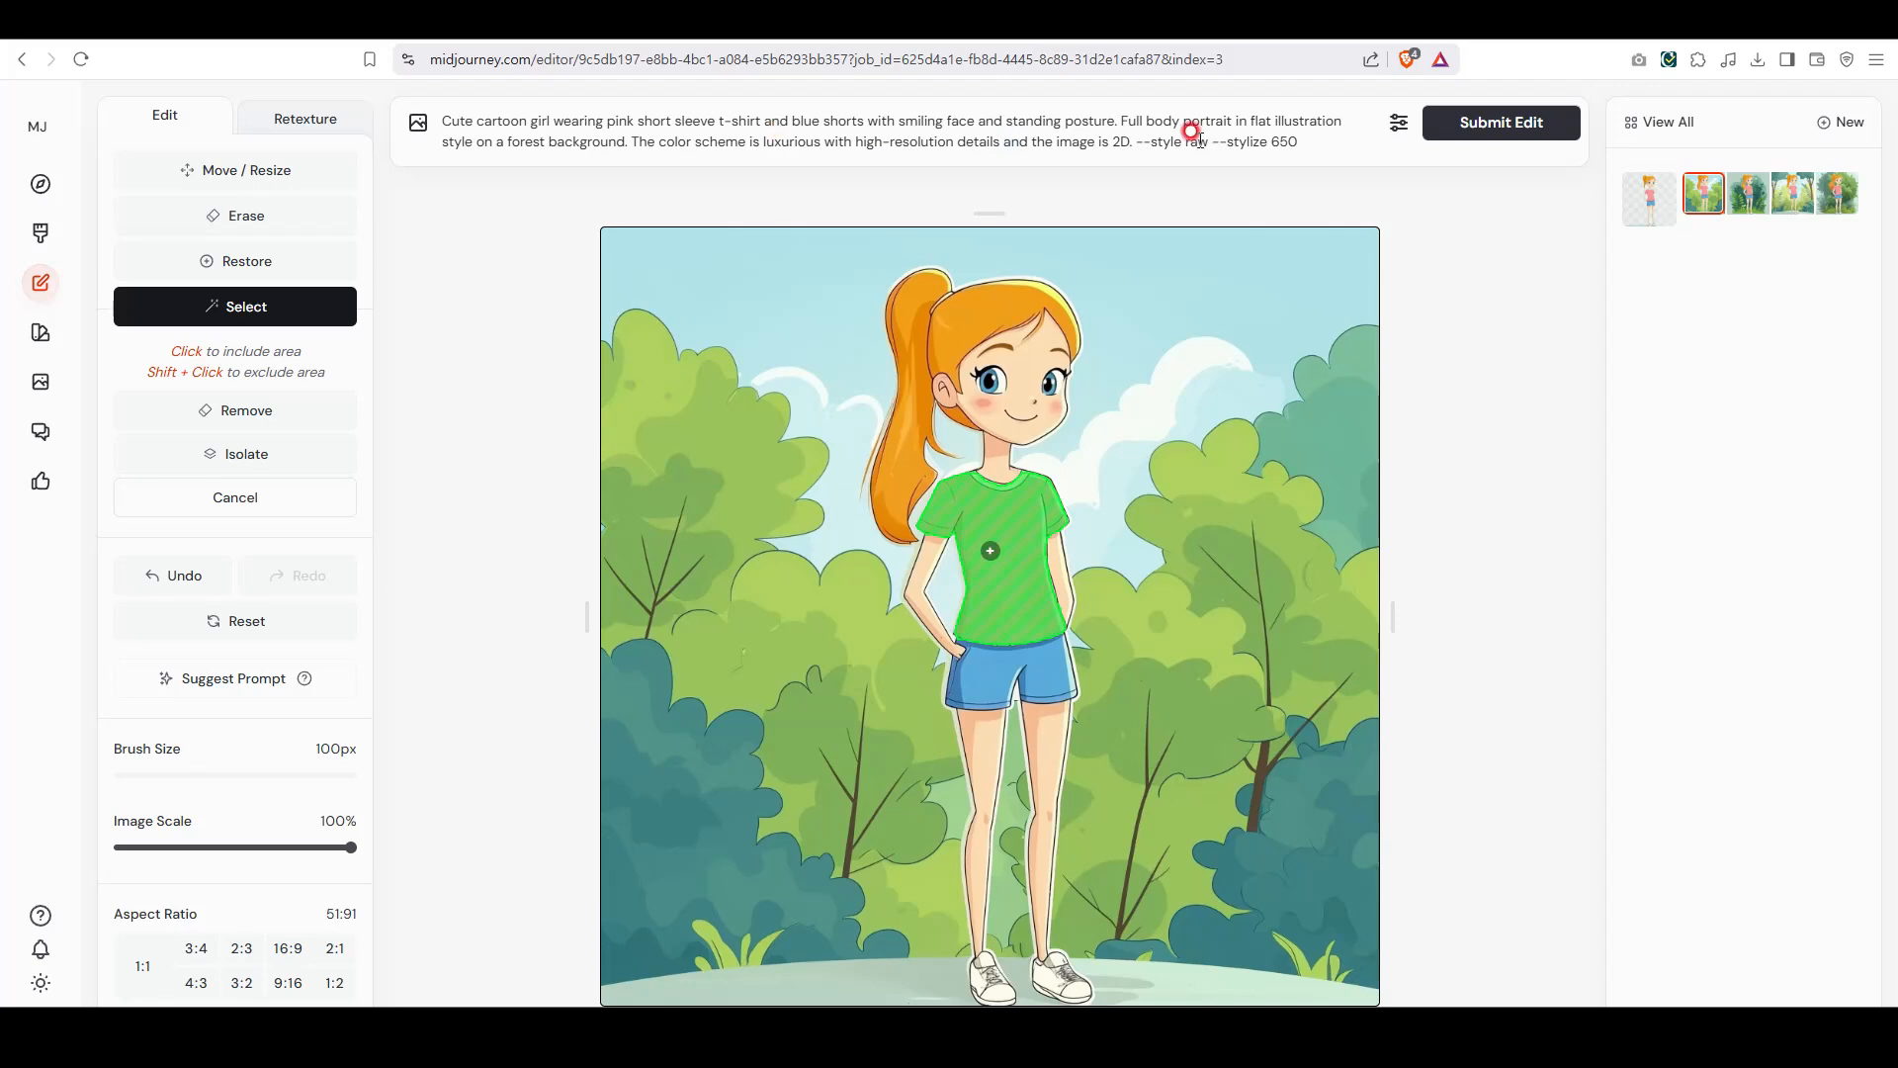
left_click_drag(1295, 142, 444, 104)
key("BackSpace")
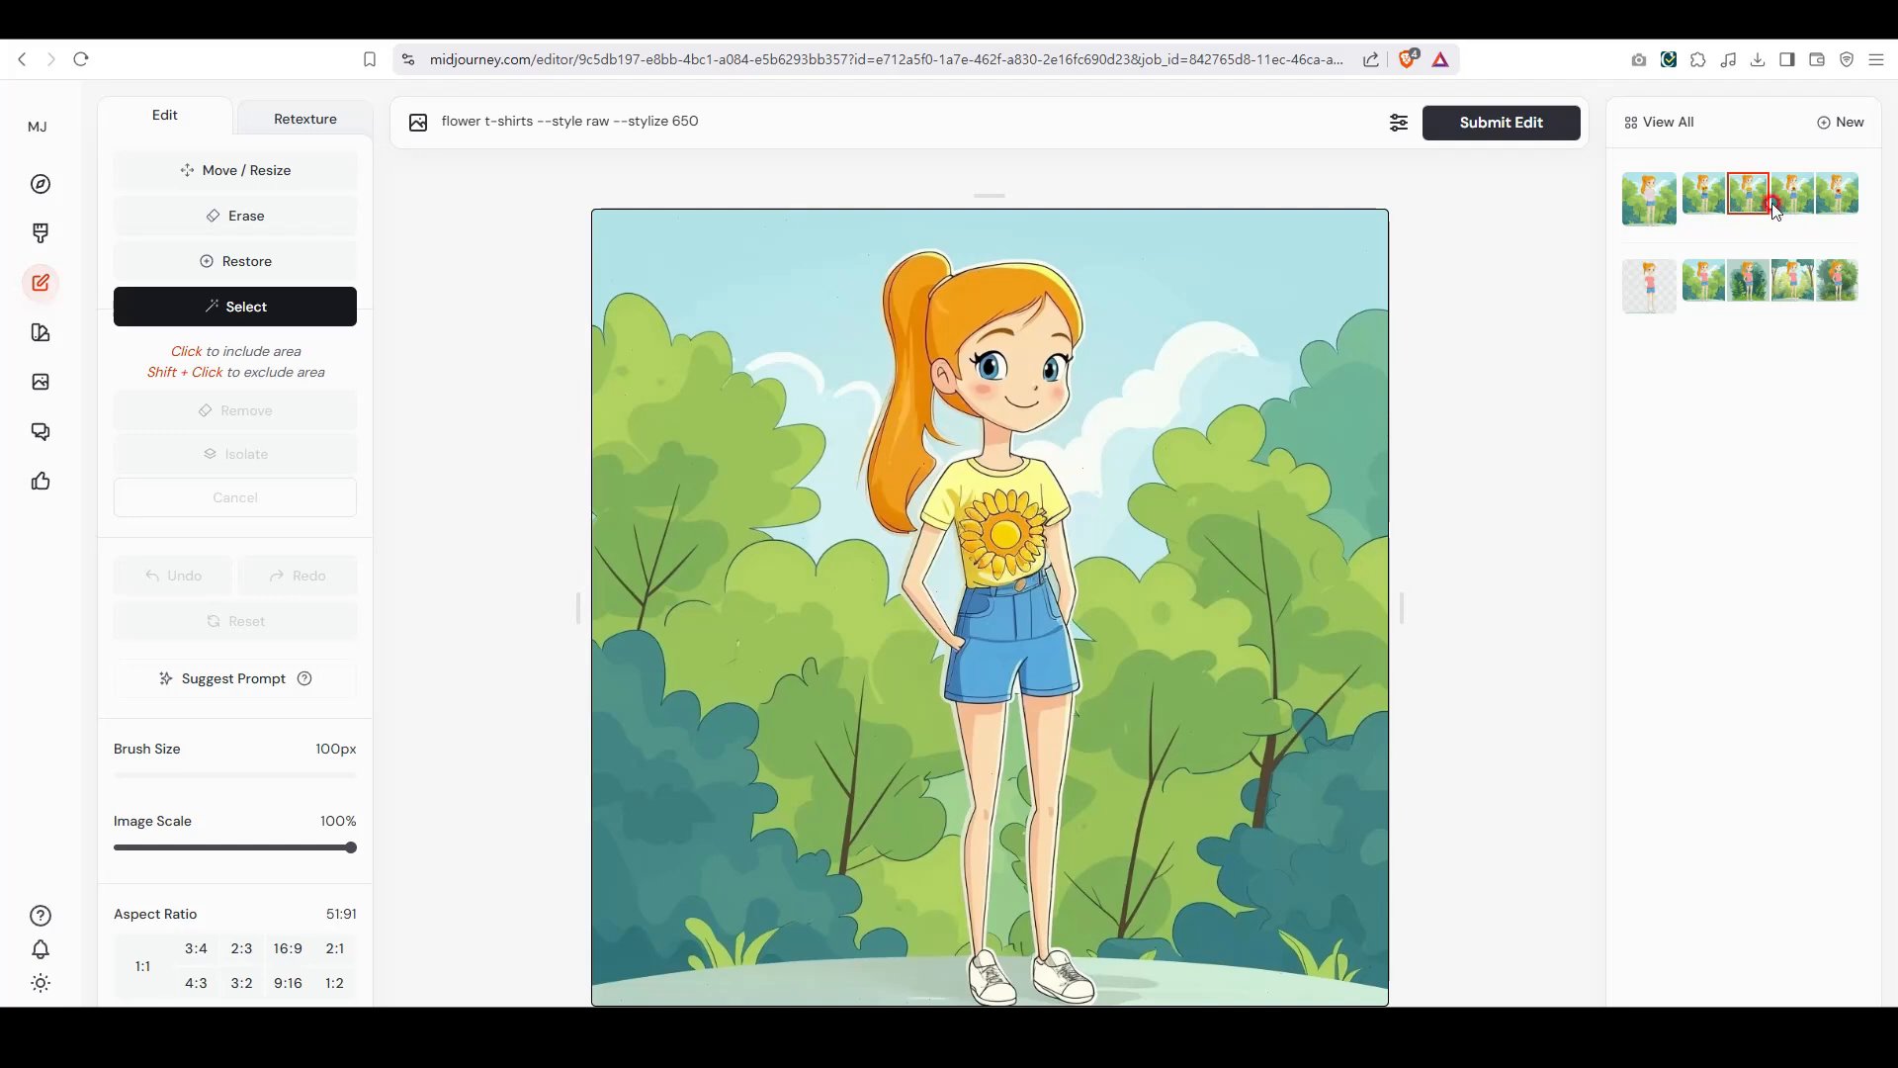
View the third and fourth generated variations of the girl's flower T-shirt
left_click(1791, 199)
left_click(1834, 202)
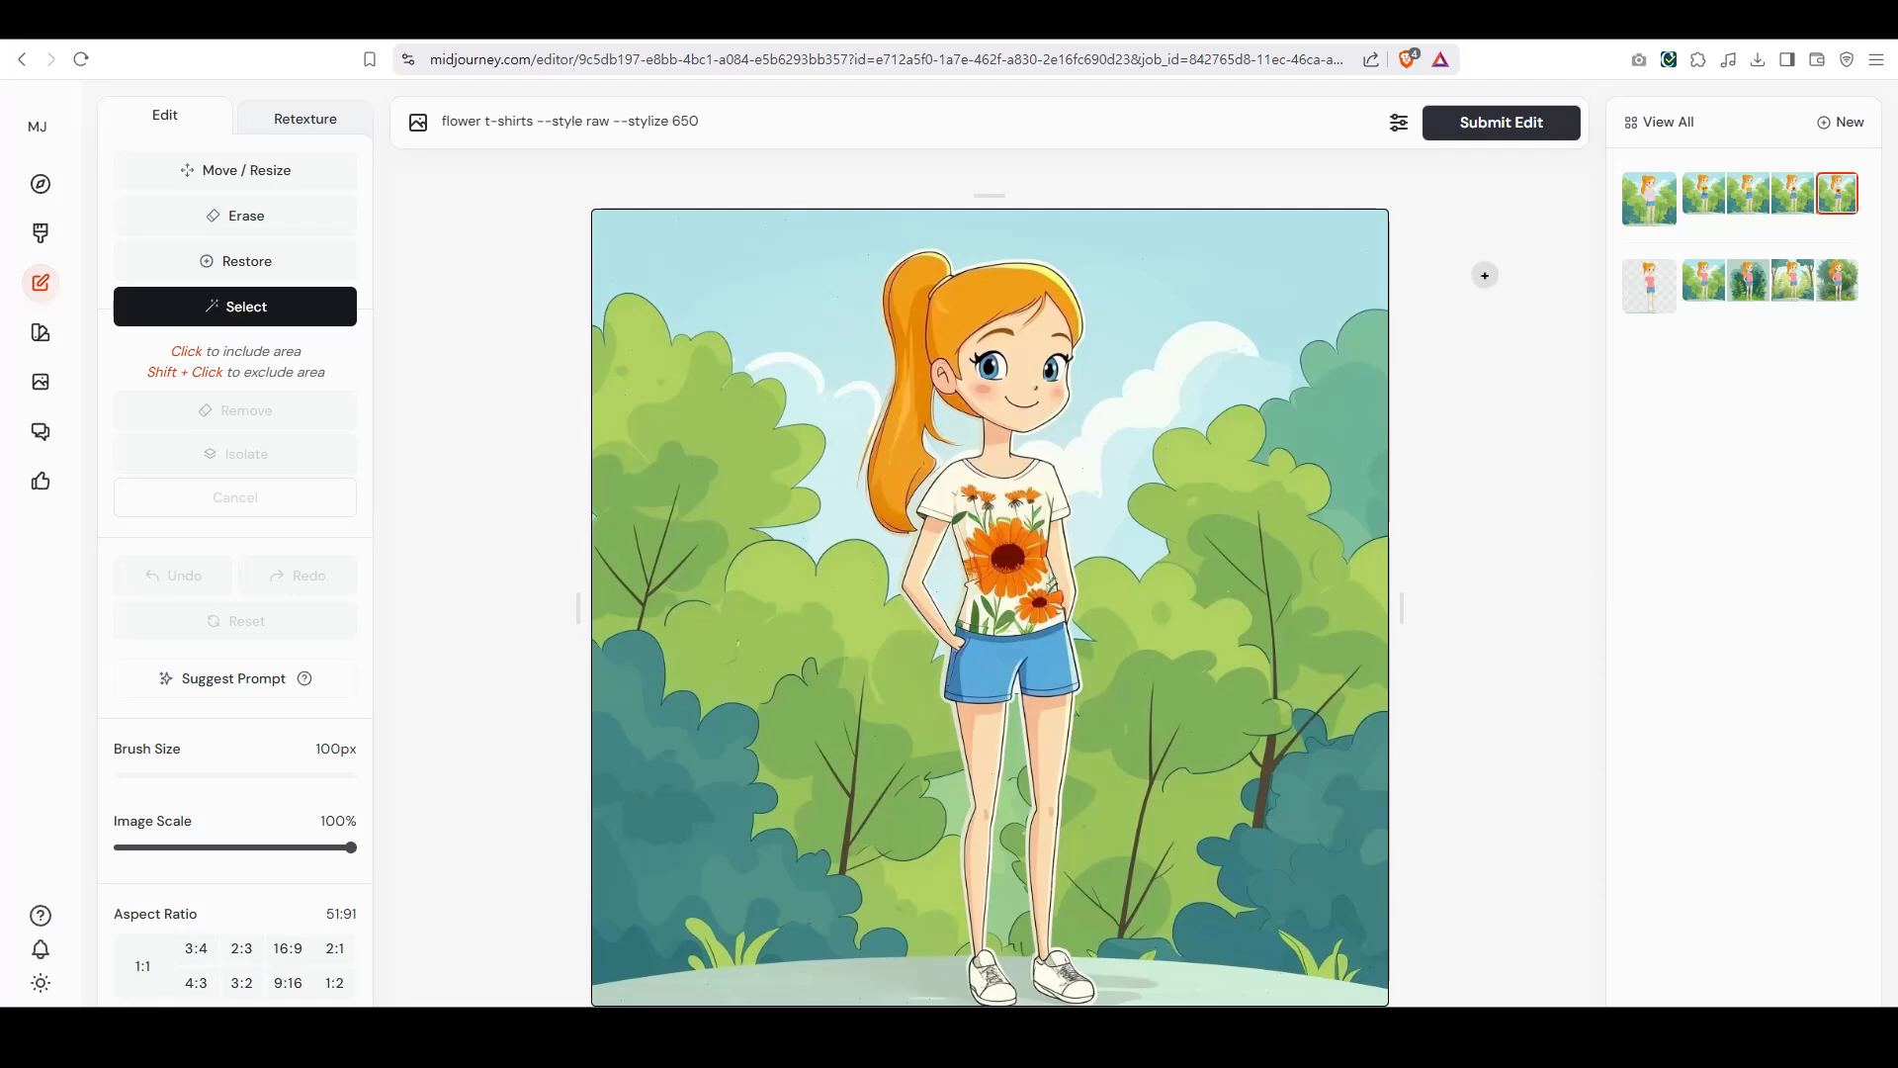
left_click(332, 292)
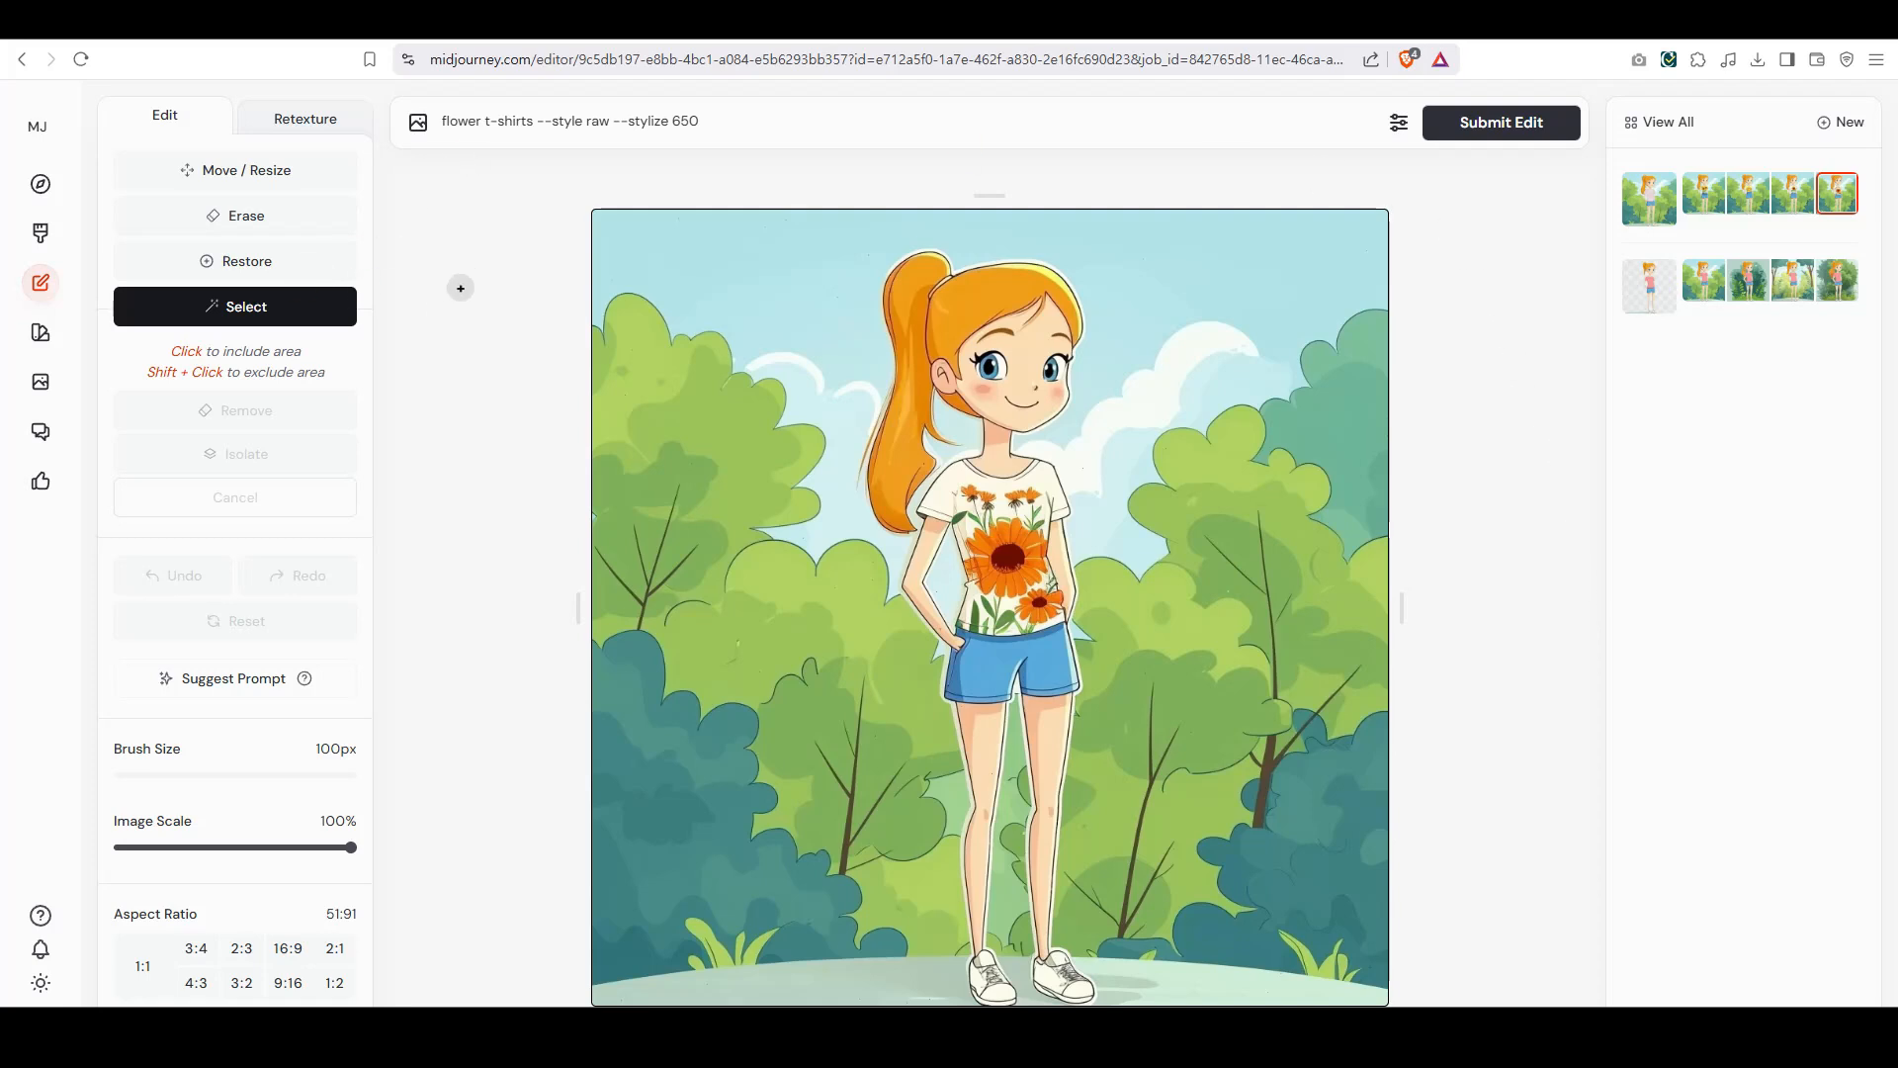